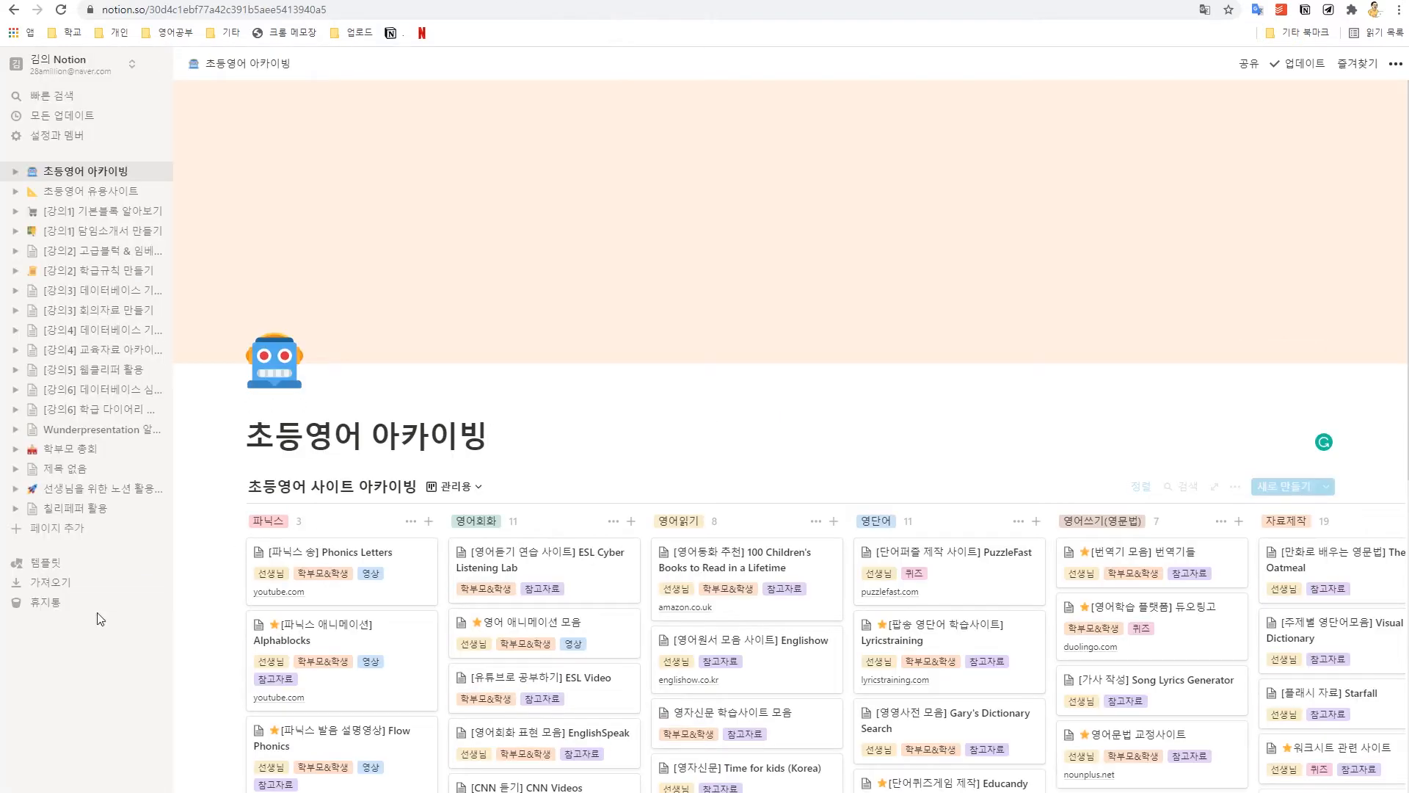
Step: Create a new Notion page titled 칠리페퍼 활용 and collapse the sidebar
{"action": "left_click", "coordinate": [82, 534]}
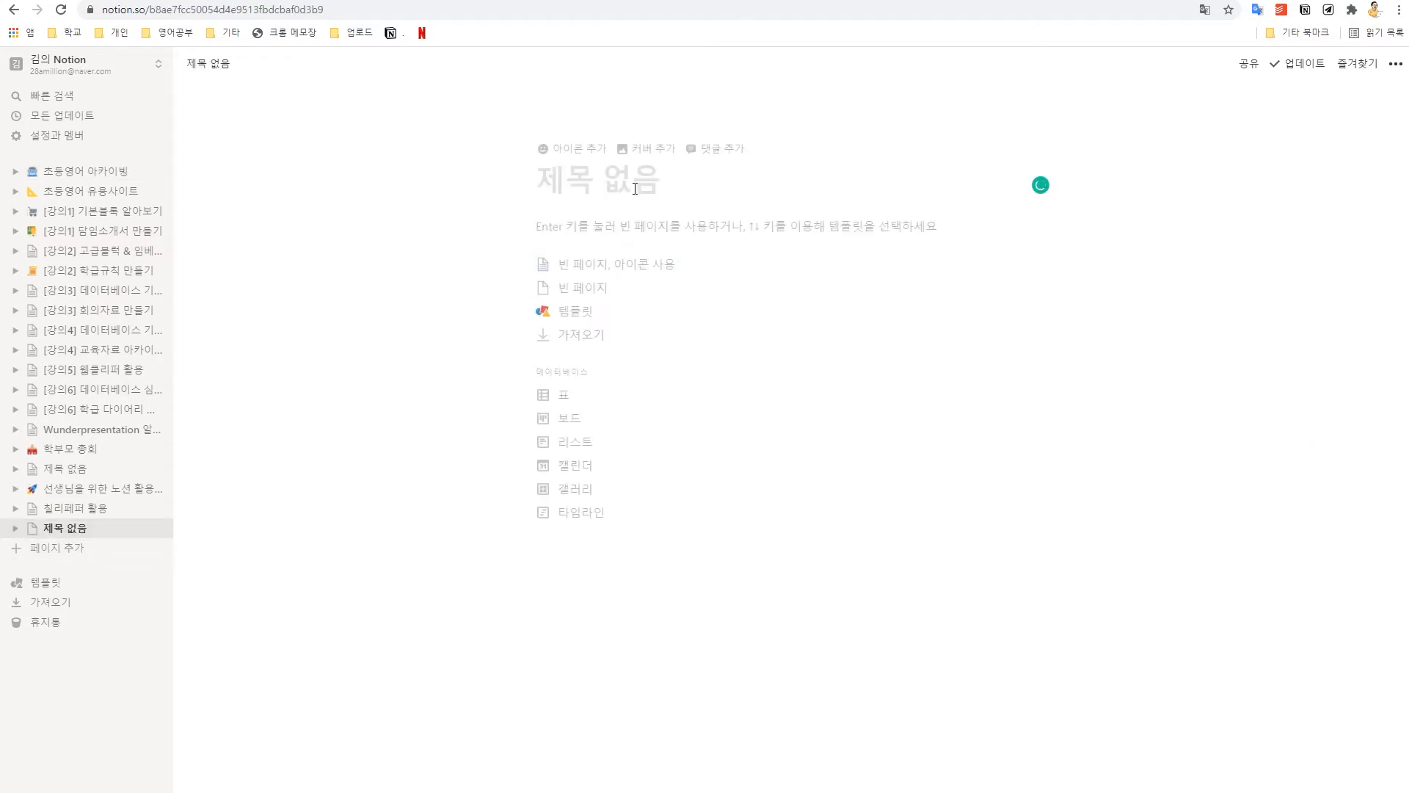
{"action": "type", "text": "칠리페퍼 활용"}
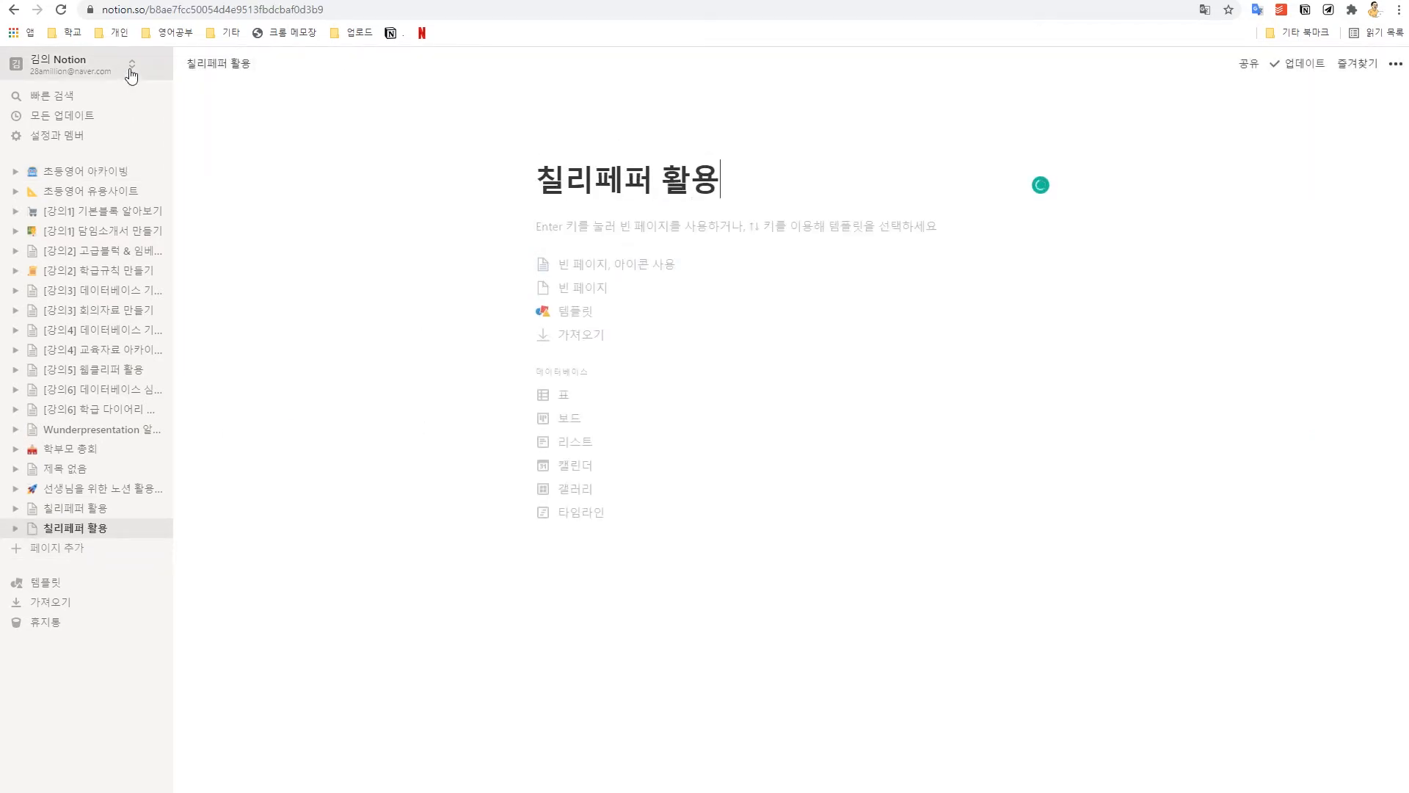
{"action": "left_click", "coordinate": [155, 64]}
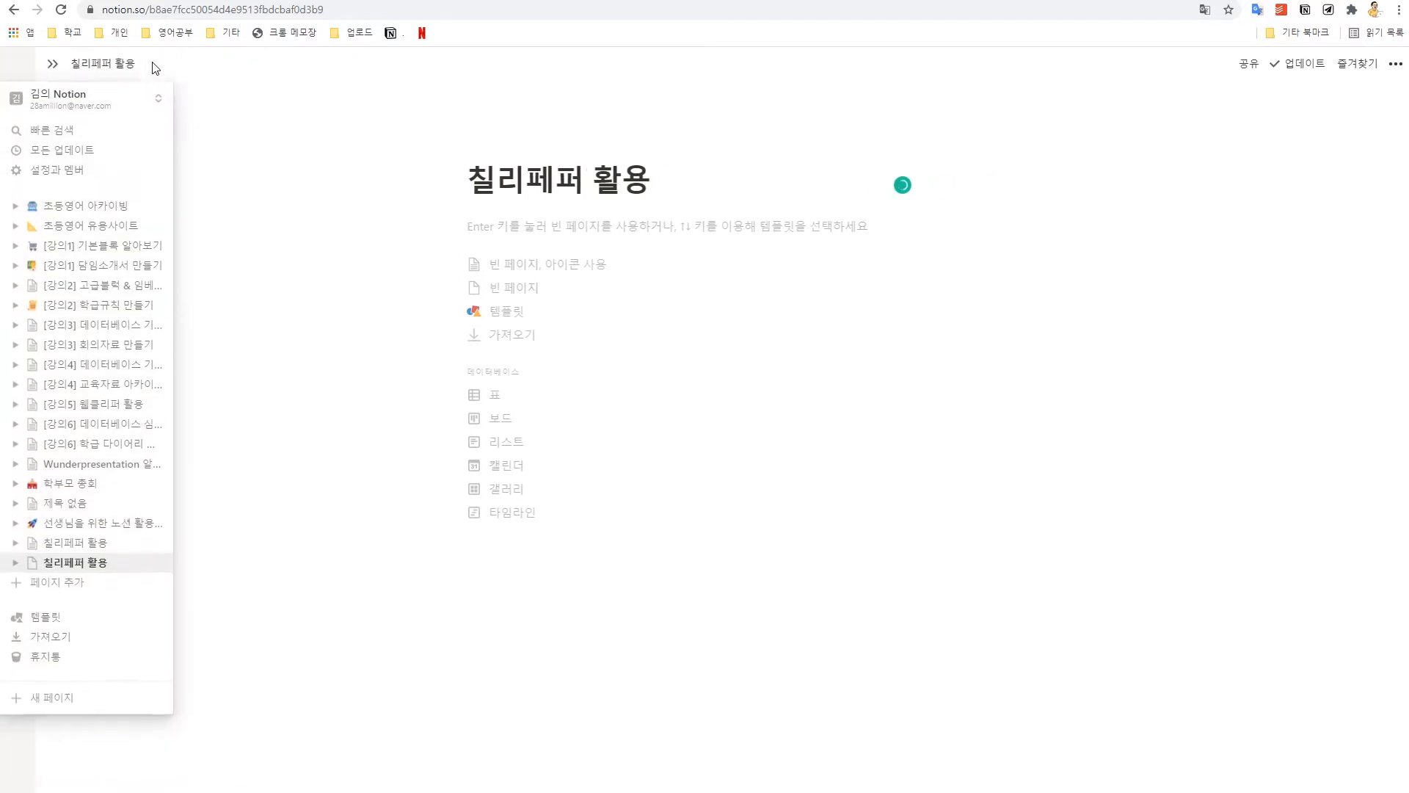
Step: Insert a subpage named 동아리 안내 with /page, then return to the parent page
{"action": "left_click", "coordinate": [626, 224]}
{"action": "type", "text": "/페이지"}
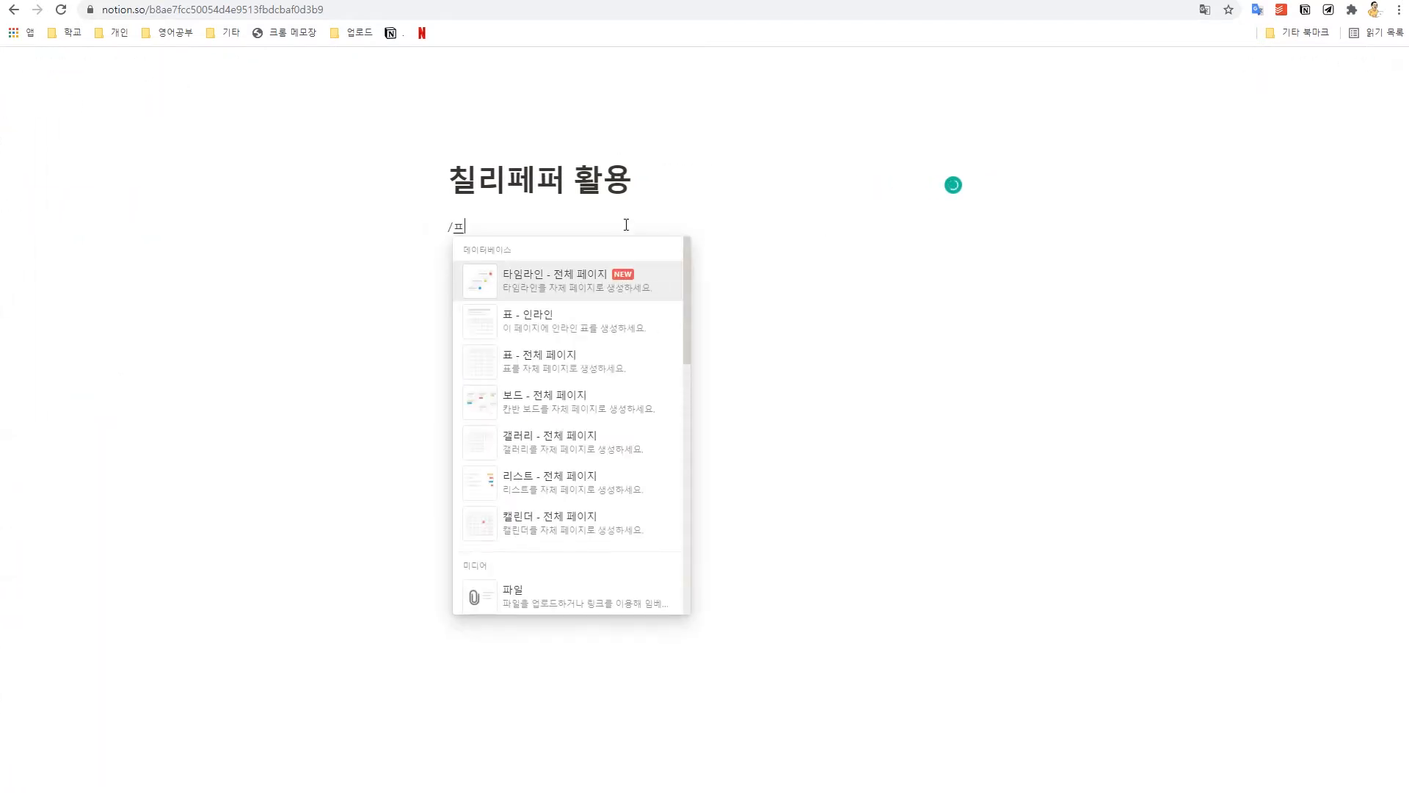
{"action": "key", "text": "BackSpace"}
{"action": "key", "text": "BackSpace"}
{"action": "key", "text": "BackSpace"}
{"action": "type", "text": "page"}
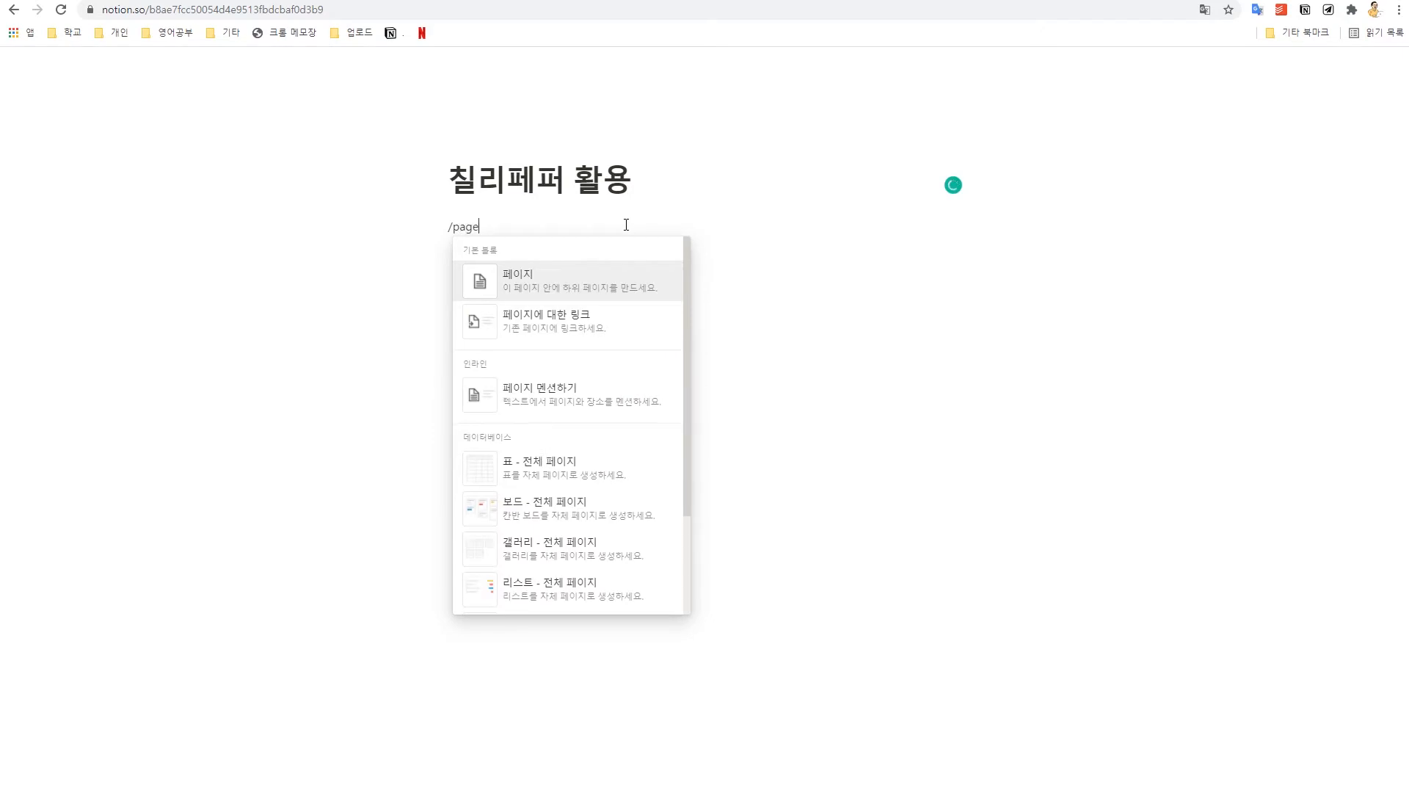
{"action": "key", "text": "Return"}
{"action": "type", "text": "동아"}
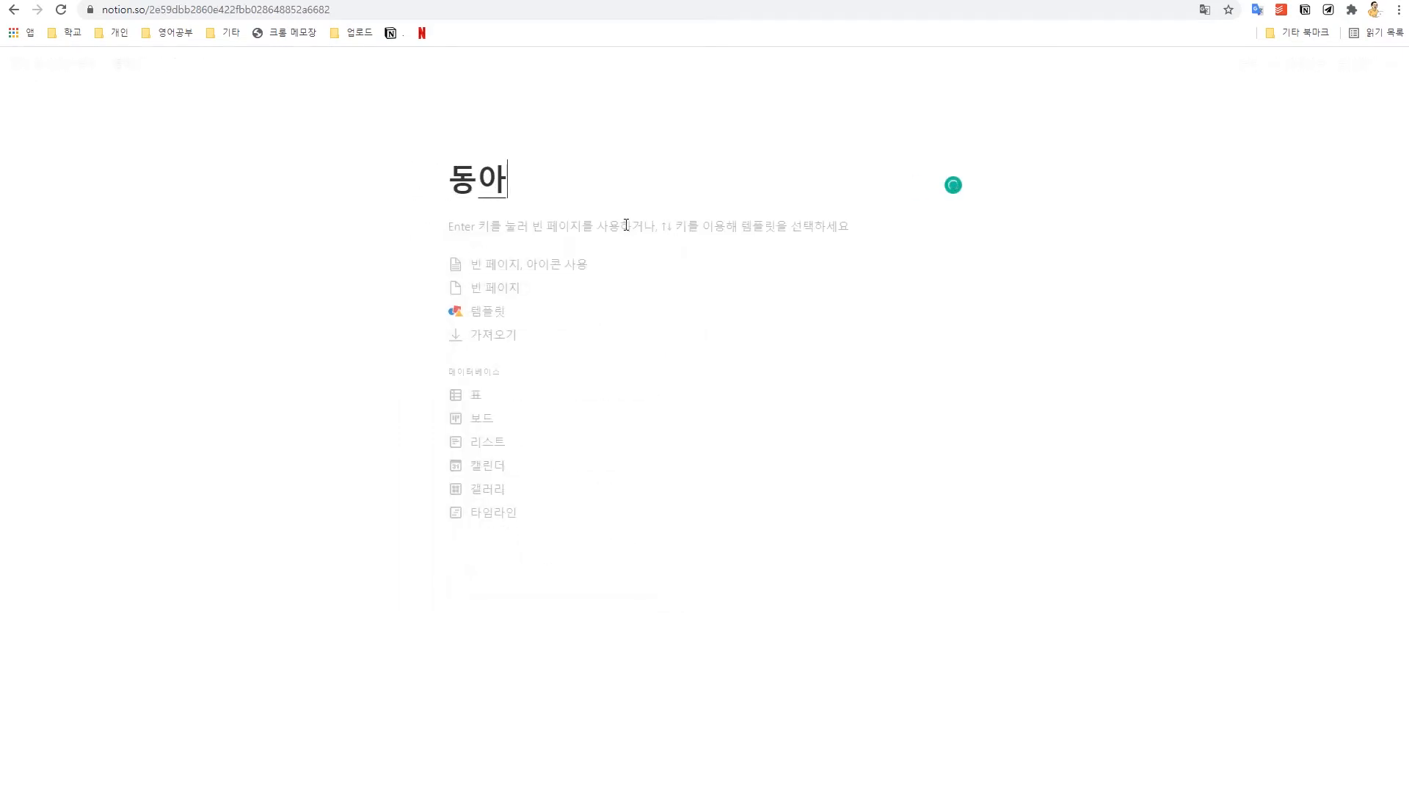
{"action": "type", "text": "리 안내"}
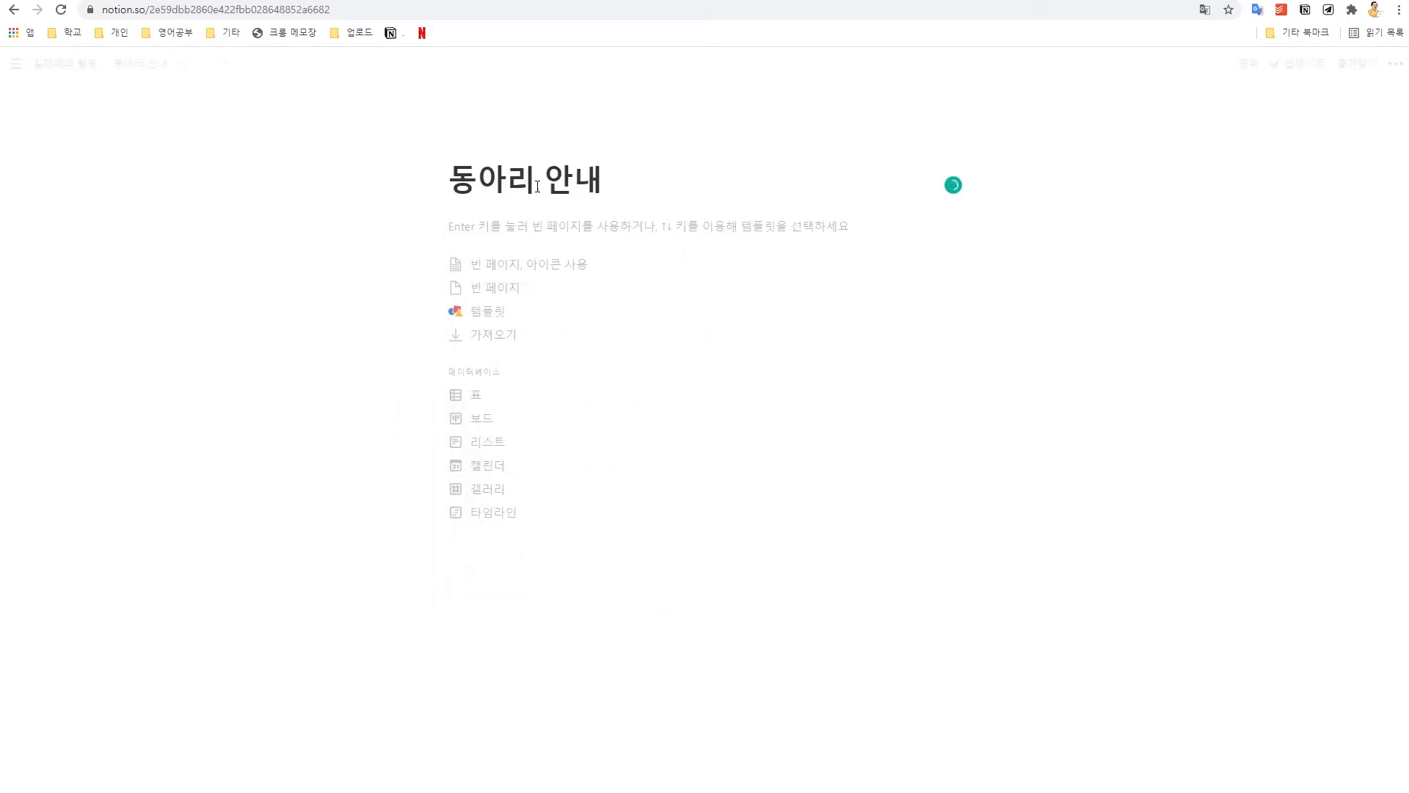
{"action": "left_click", "coordinate": [64, 64]}
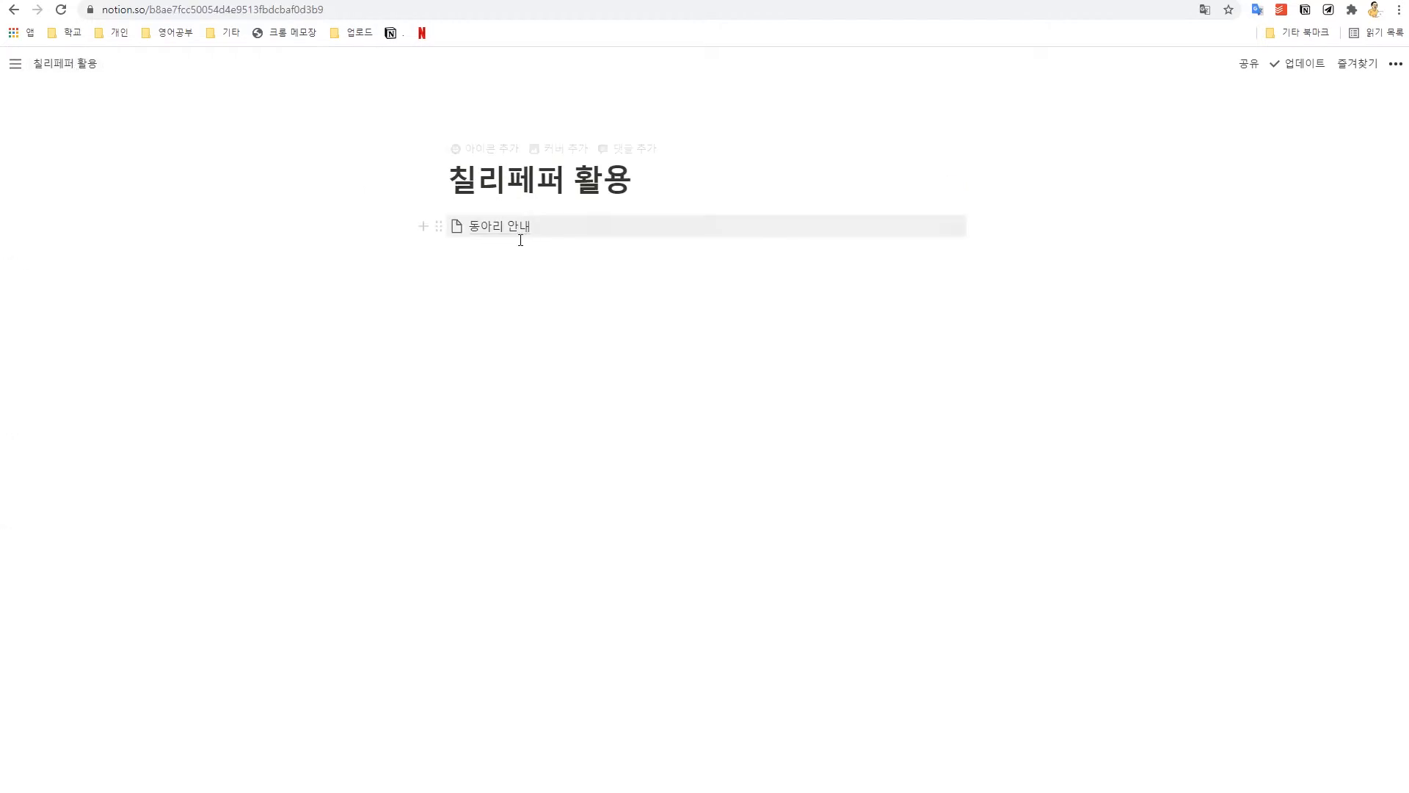
Step: Insert a full-page table via /표 titled 동아리 신청자 목록, then go back to 칠리페퍼 활용
{"action": "left_click", "coordinate": [505, 256]}
{"action": "type", "text": "/표"}
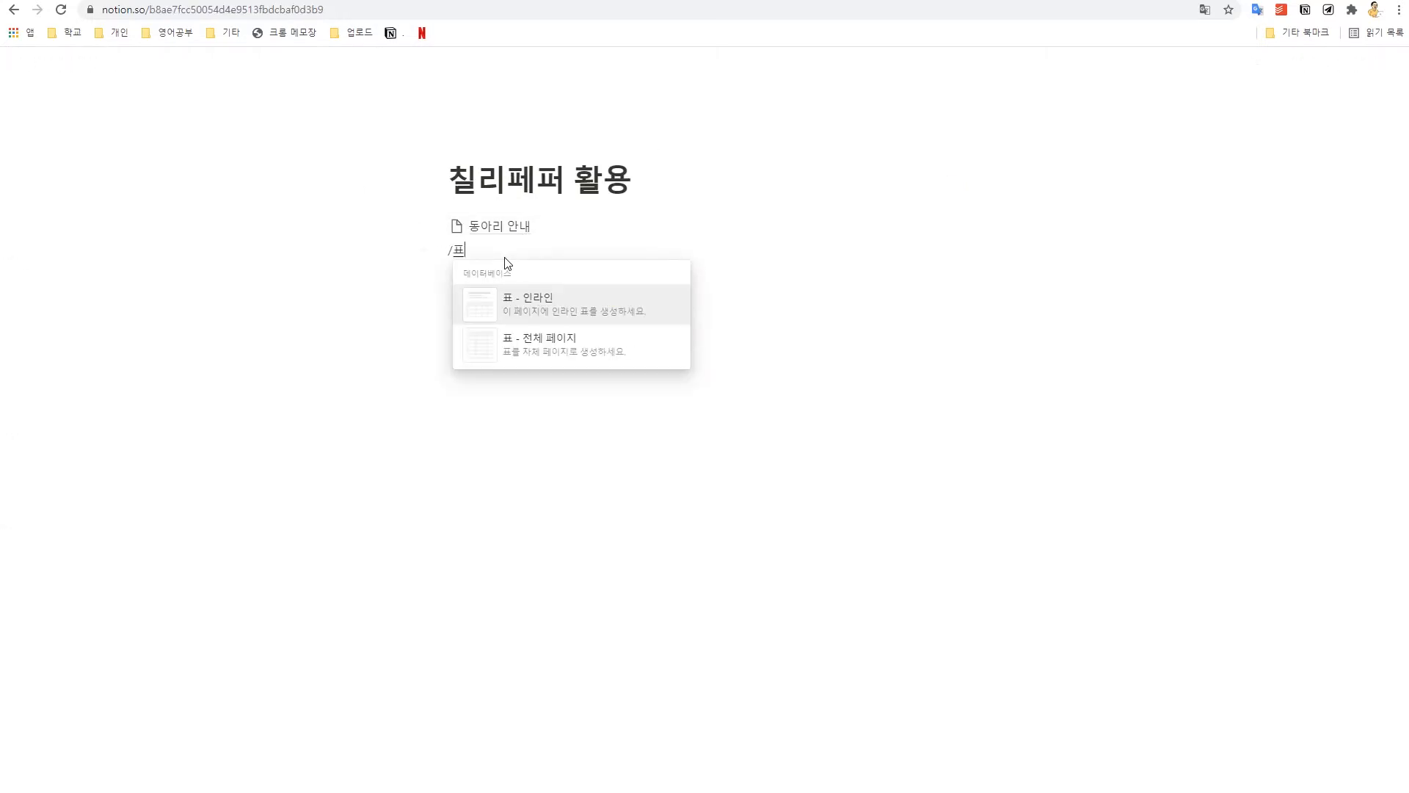
{"action": "key", "text": "Down"}
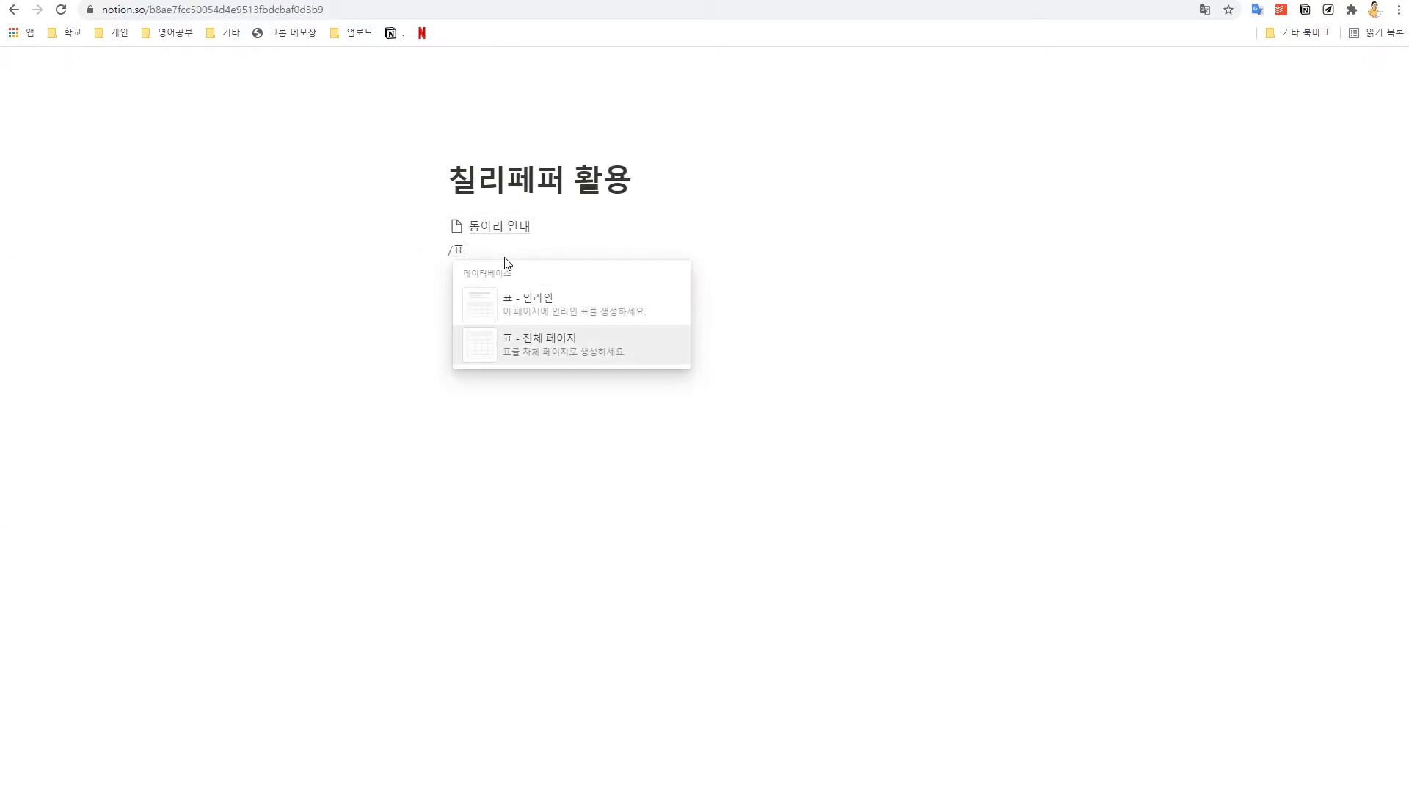
{"action": "key", "text": "Return"}
{"action": "type", "text": "동알"}
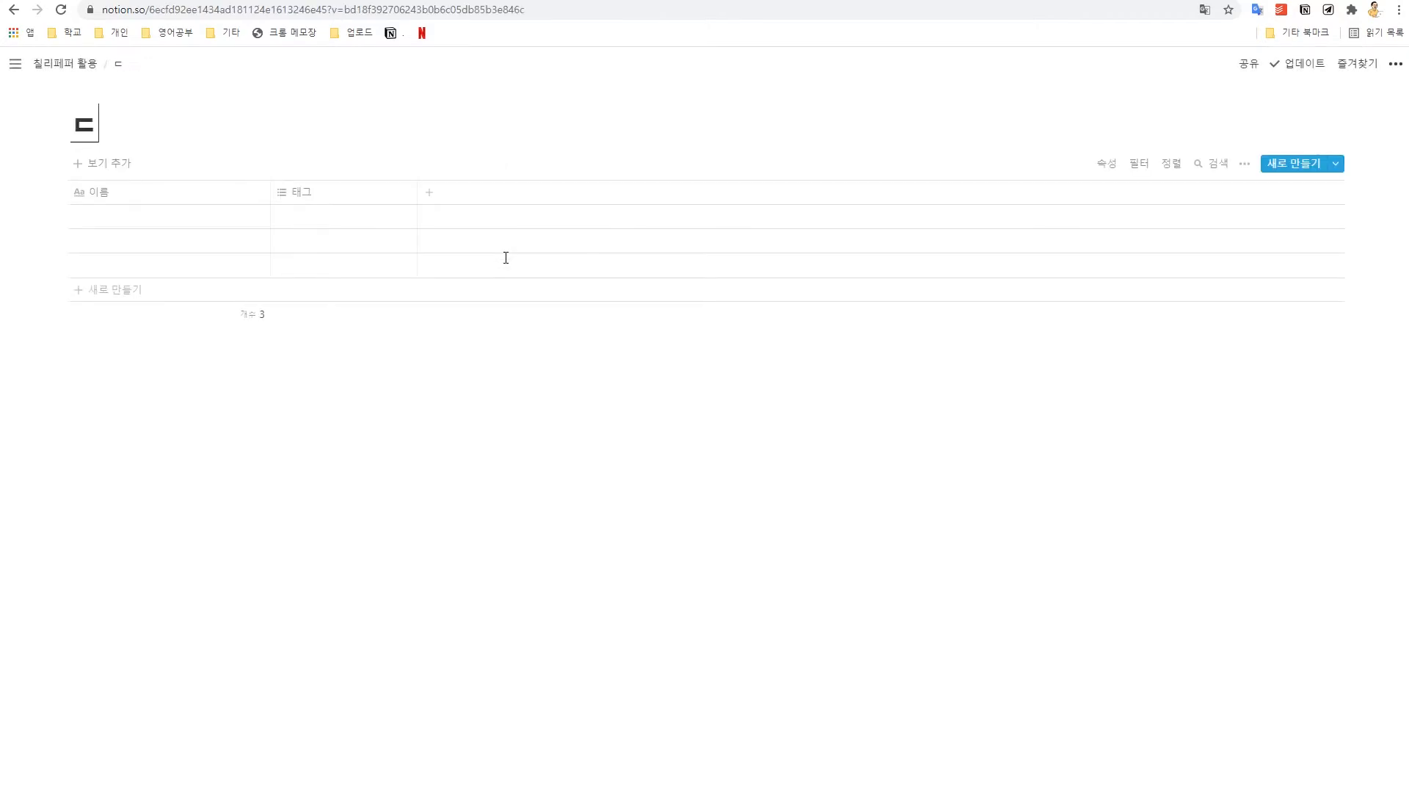
{"action": "type", "text": "리 신청자 목록"}
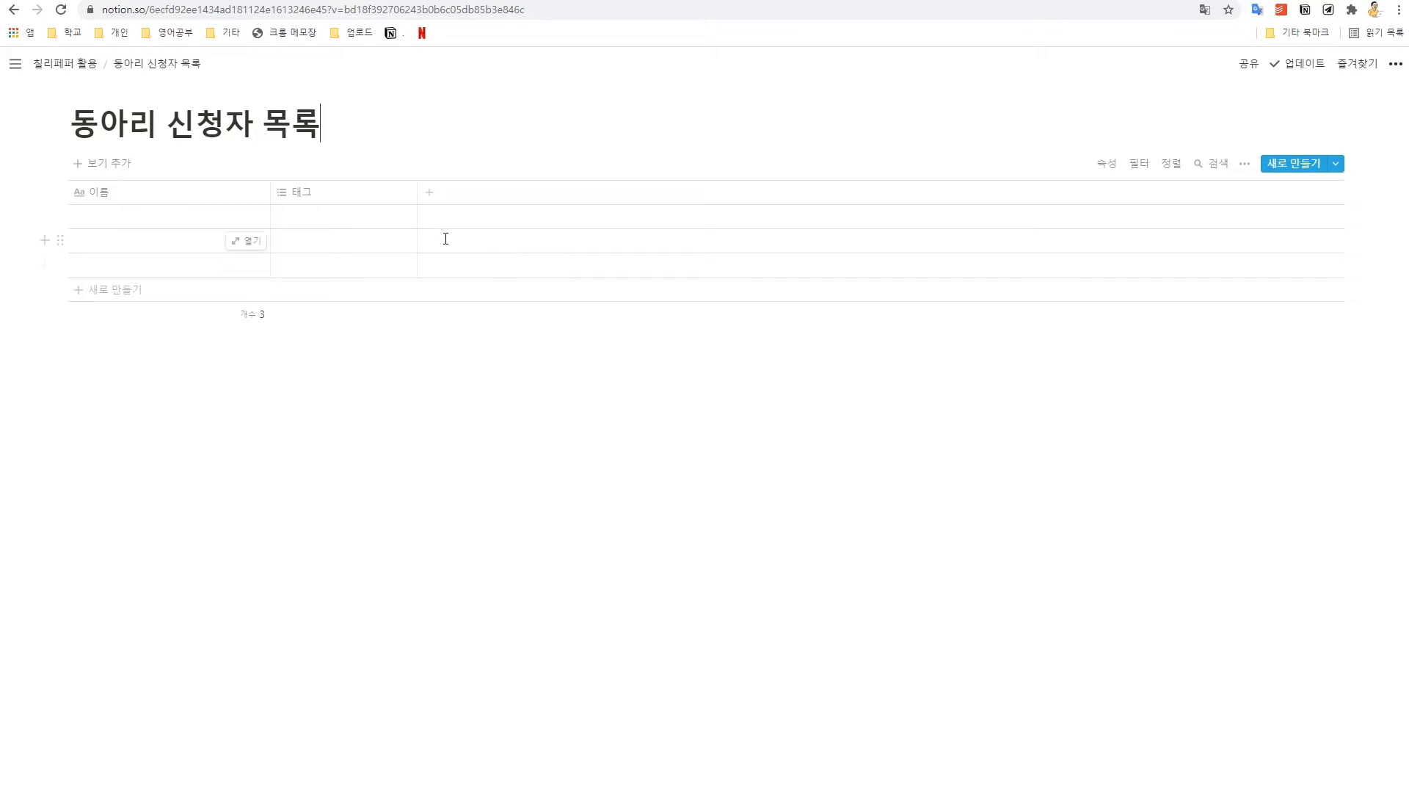
{"action": "left_click", "coordinate": [76, 68]}
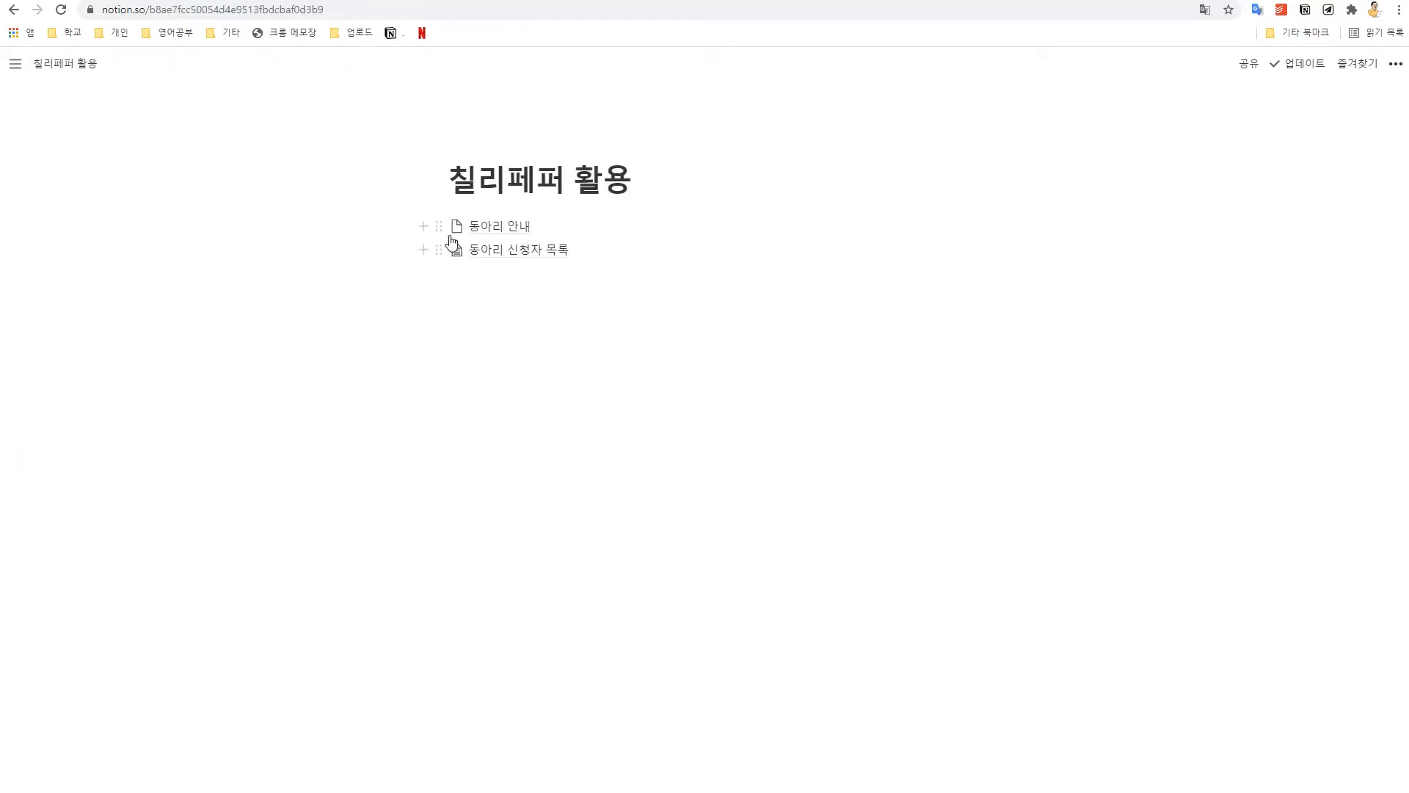
Step: Paste the 독서, 기타 and 요가 club callouts into 동아리 안내, then switch to Chilipepper
{"action": "left_click", "coordinate": [495, 235]}
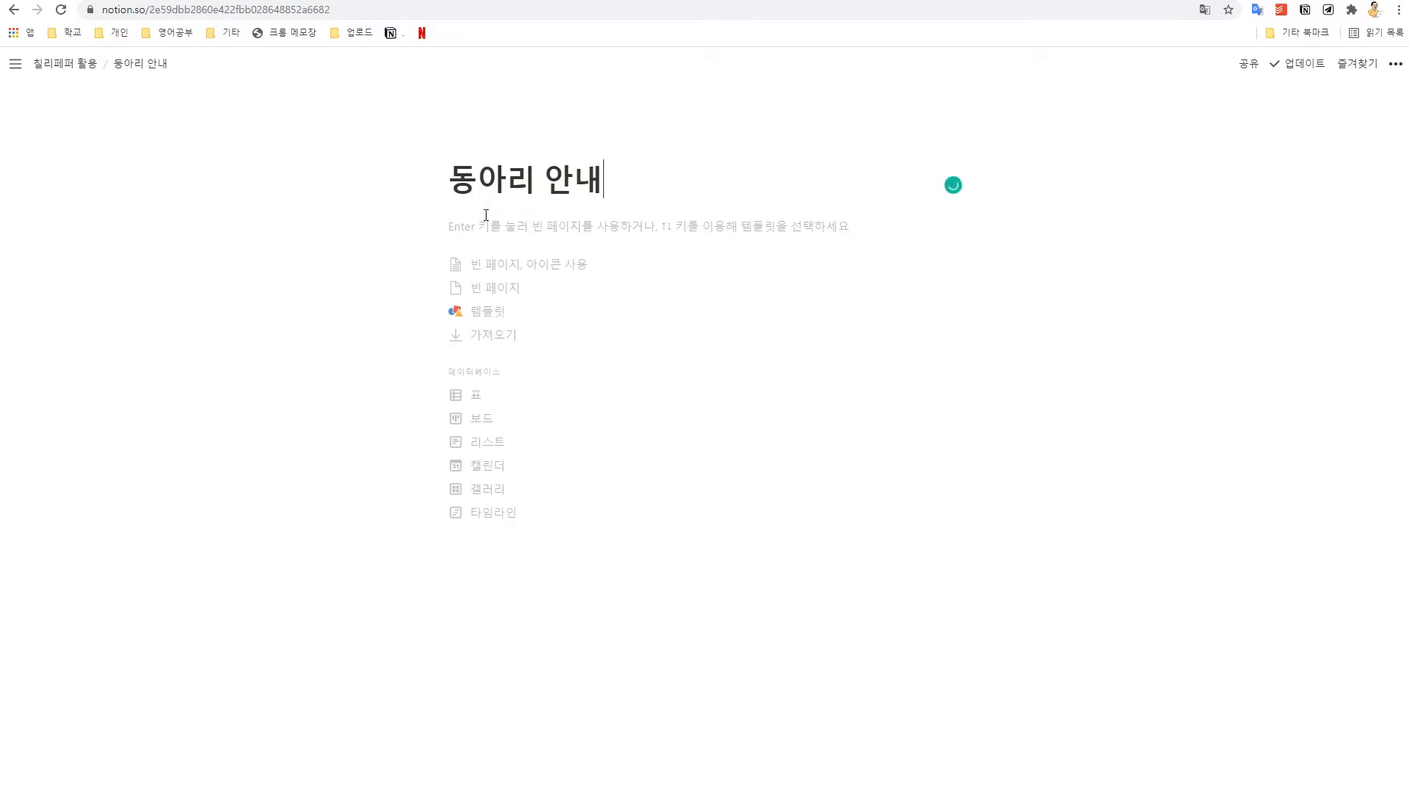
{"action": "left_click", "coordinate": [492, 222]}
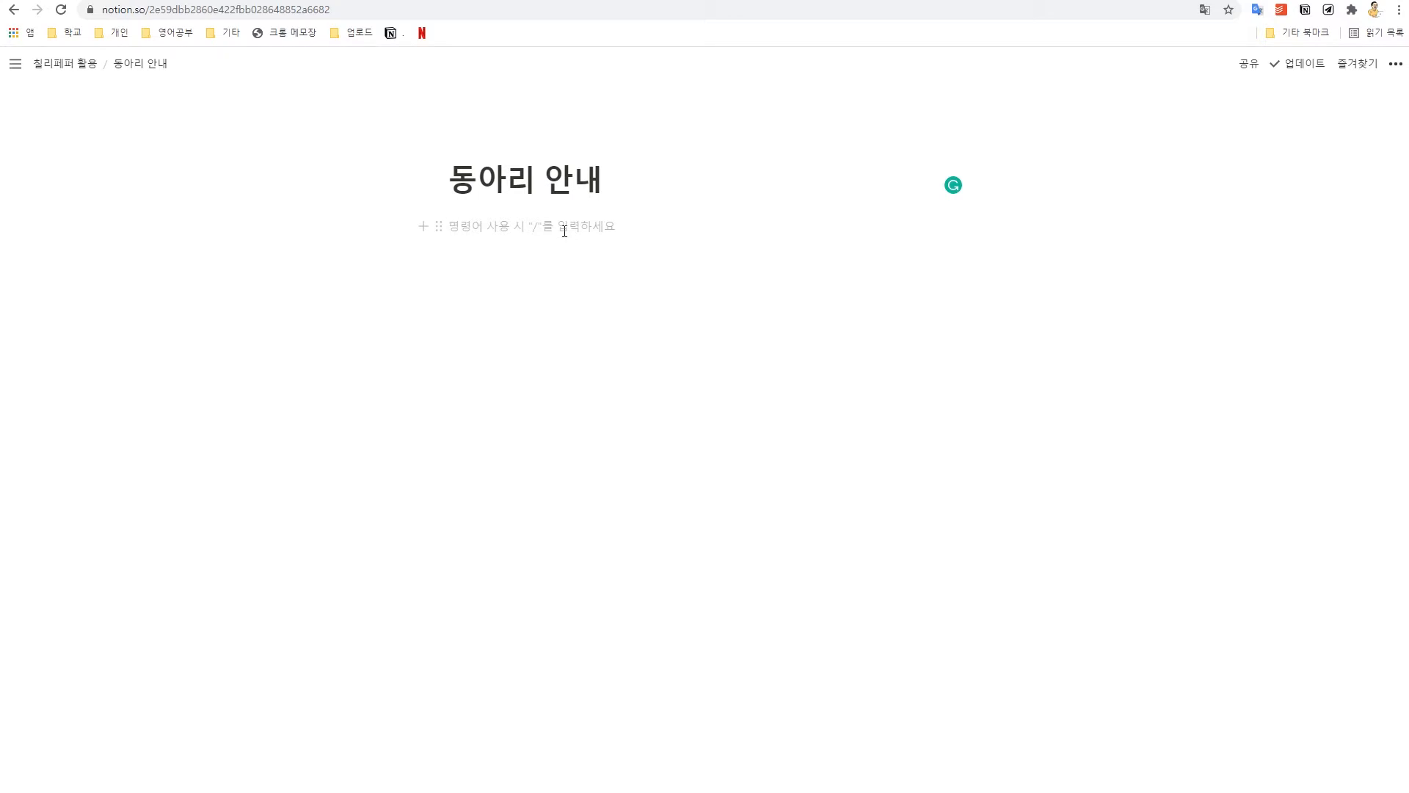
{"action": "key", "text": "ctrl+z"}
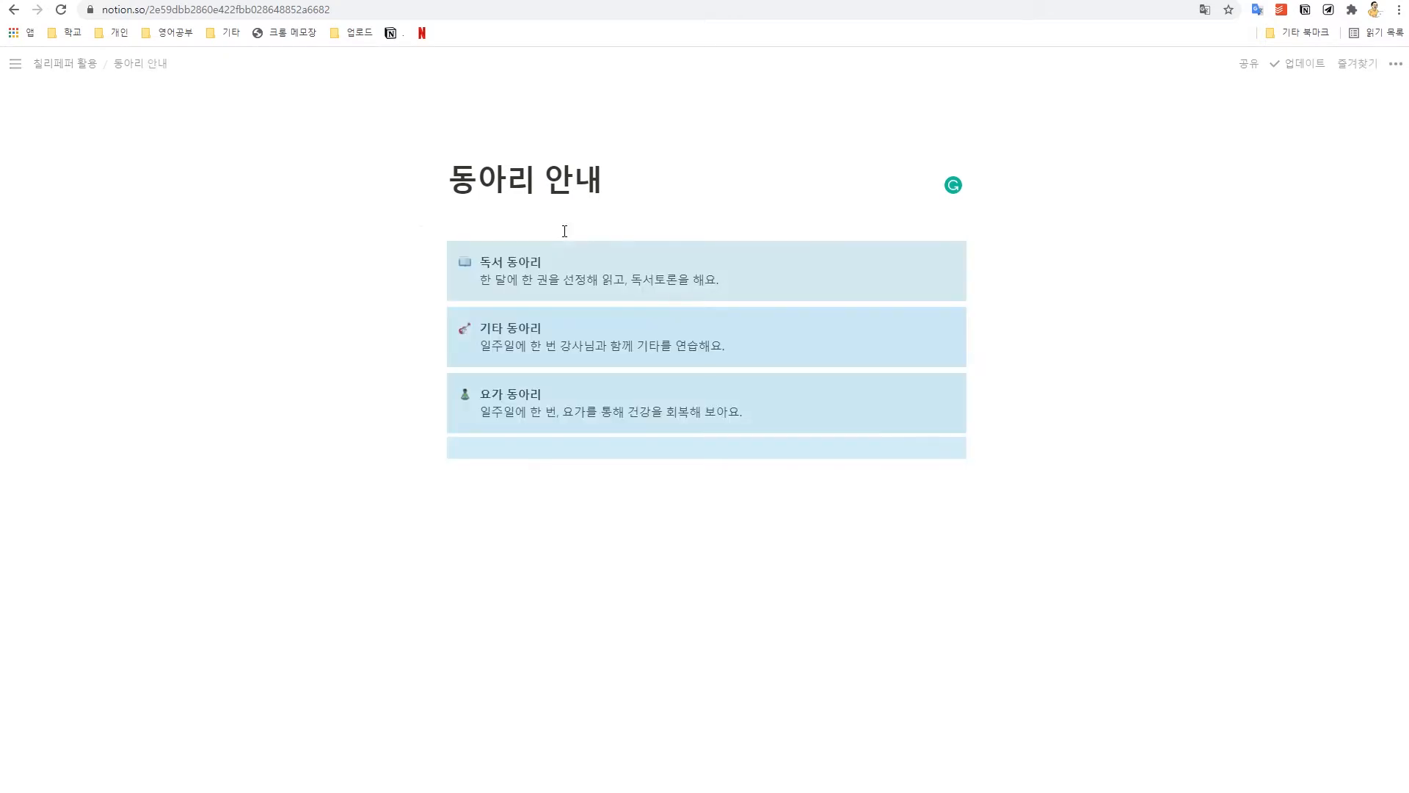
{"action": "key", "text": "BackSpace"}
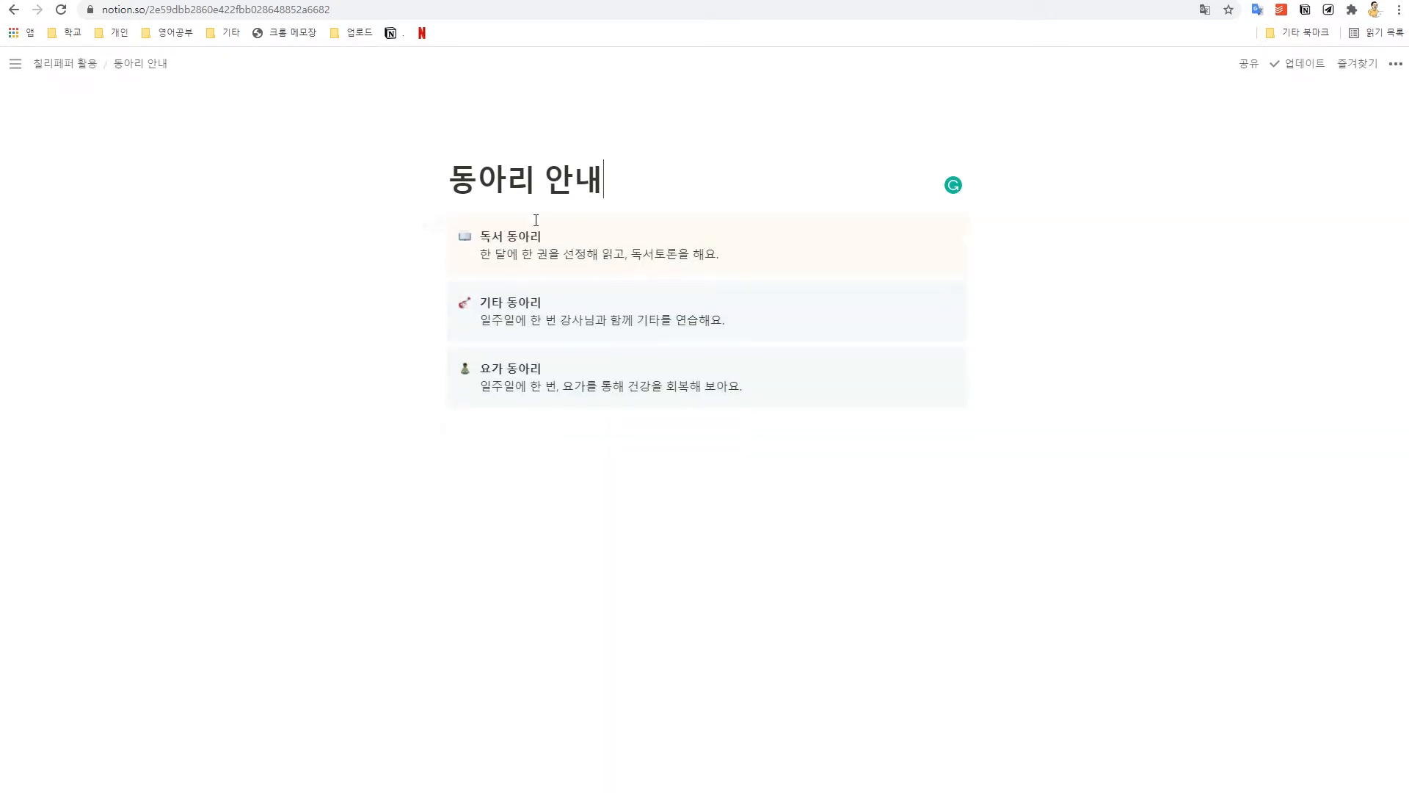
{"action": "left_click", "coordinate": [759, 494]}
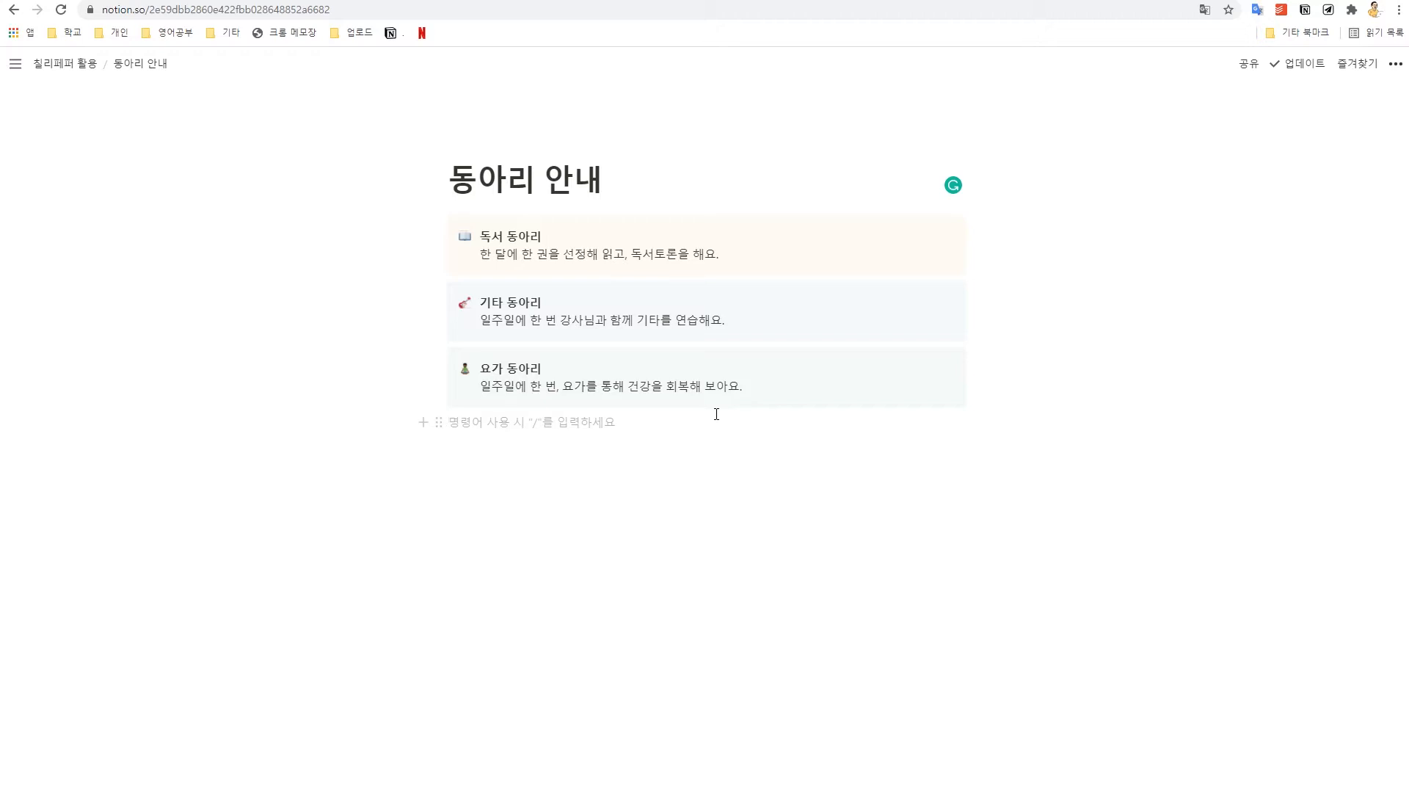
{"action": "left_click", "coordinate": [798, 1]}
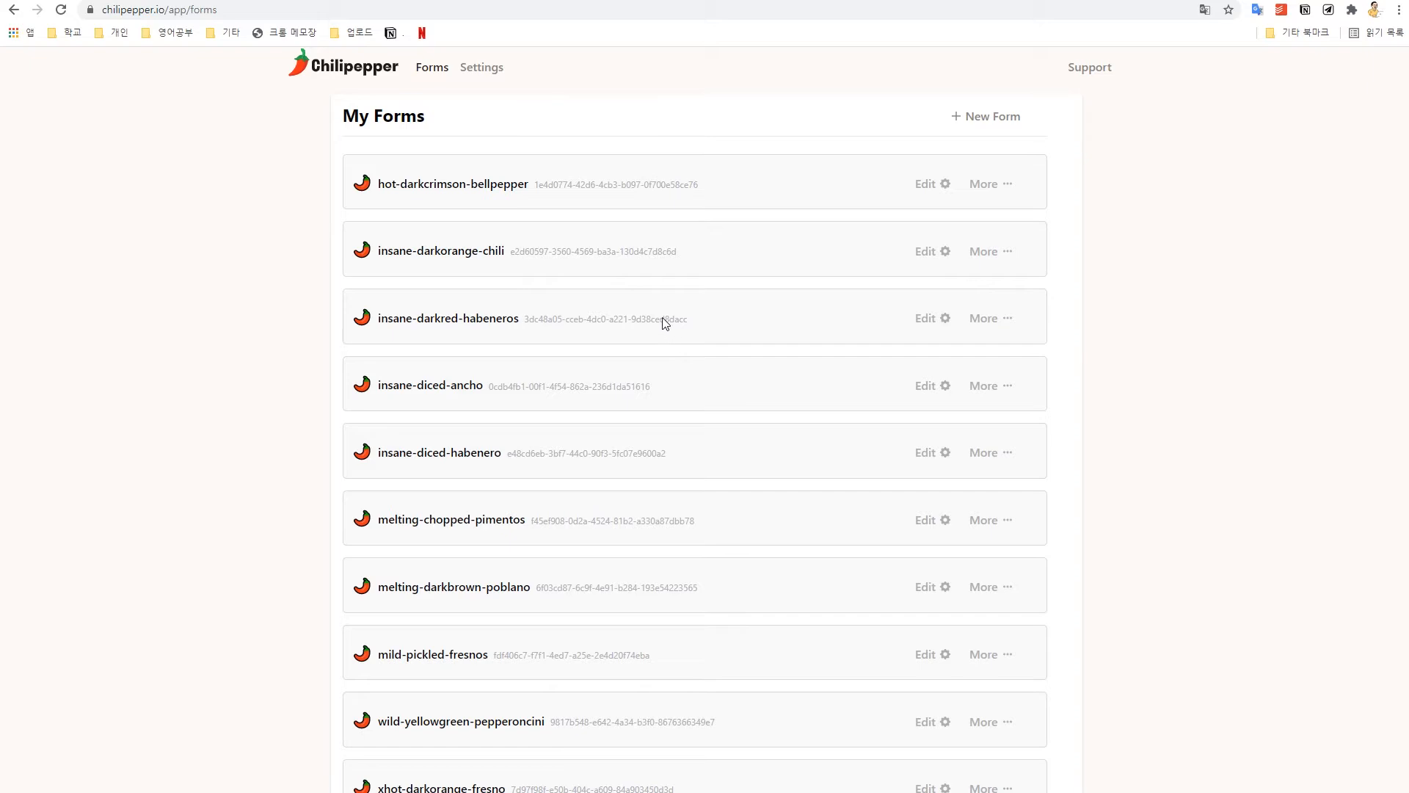
Step: Start a new form and clear its email field name, after trying 이름 and 전화번호
{"action": "left_click", "coordinate": [997, 129]}
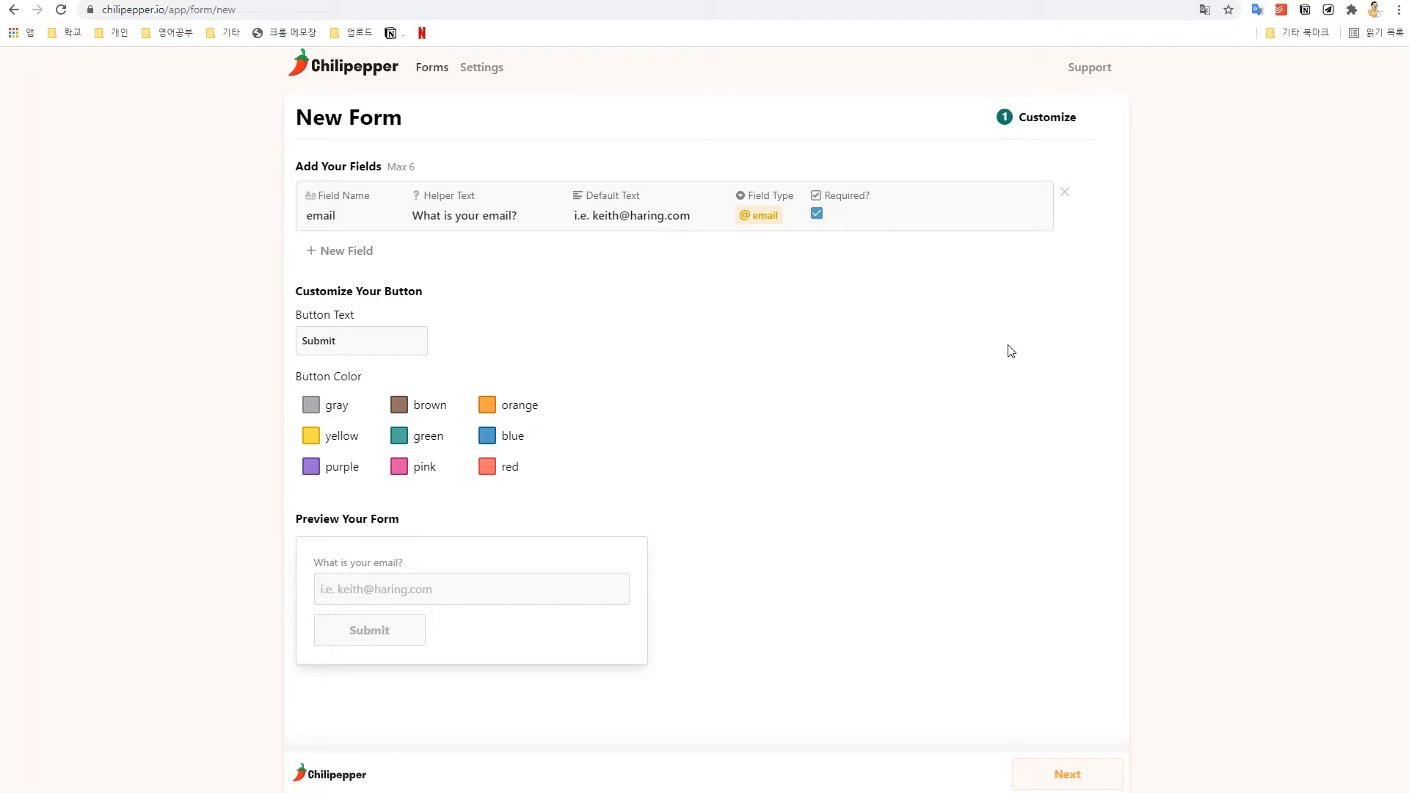
{"action": "double_click", "coordinate": [357, 168]}
{"action": "left_click", "coordinate": [490, 163]}
{"action": "left_click_drag", "start_coordinate": [339, 214], "coordinate": [258, 224]}
{"action": "type", "text": "이름"}
{"action": "key", "text": "BackSpace"}
{"action": "key", "text": "BackSpace"}
{"action": "type", "text": "전화번호"}
{"action": "key", "text": "BackSpace"}
{"action": "key", "text": "BackSpace"}
{"action": "key", "text": "BackSpace"}
{"action": "key", "text": "BackSpace"}
{"action": "left_click", "coordinate": [116, 1]}
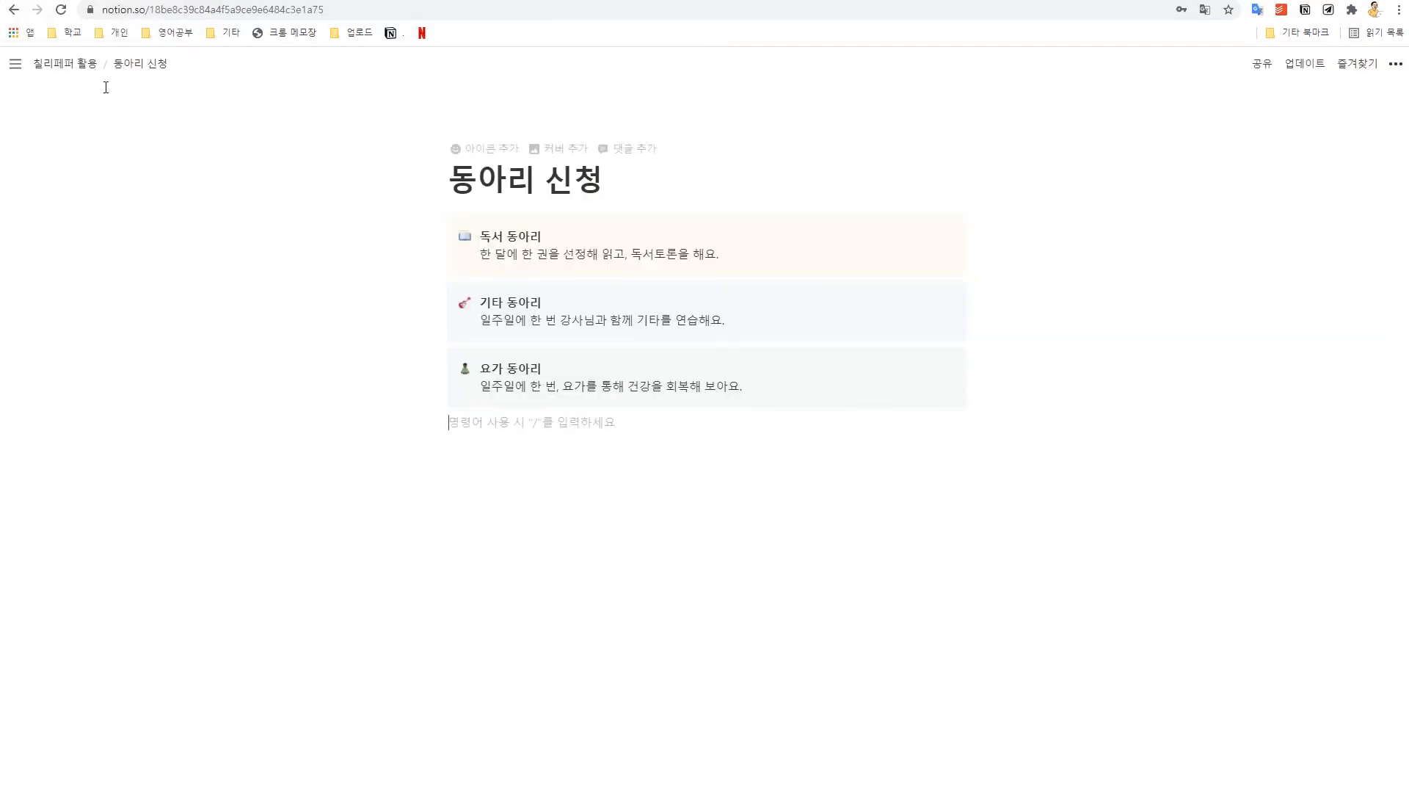
{"action": "left_click", "coordinate": [94, 67]}
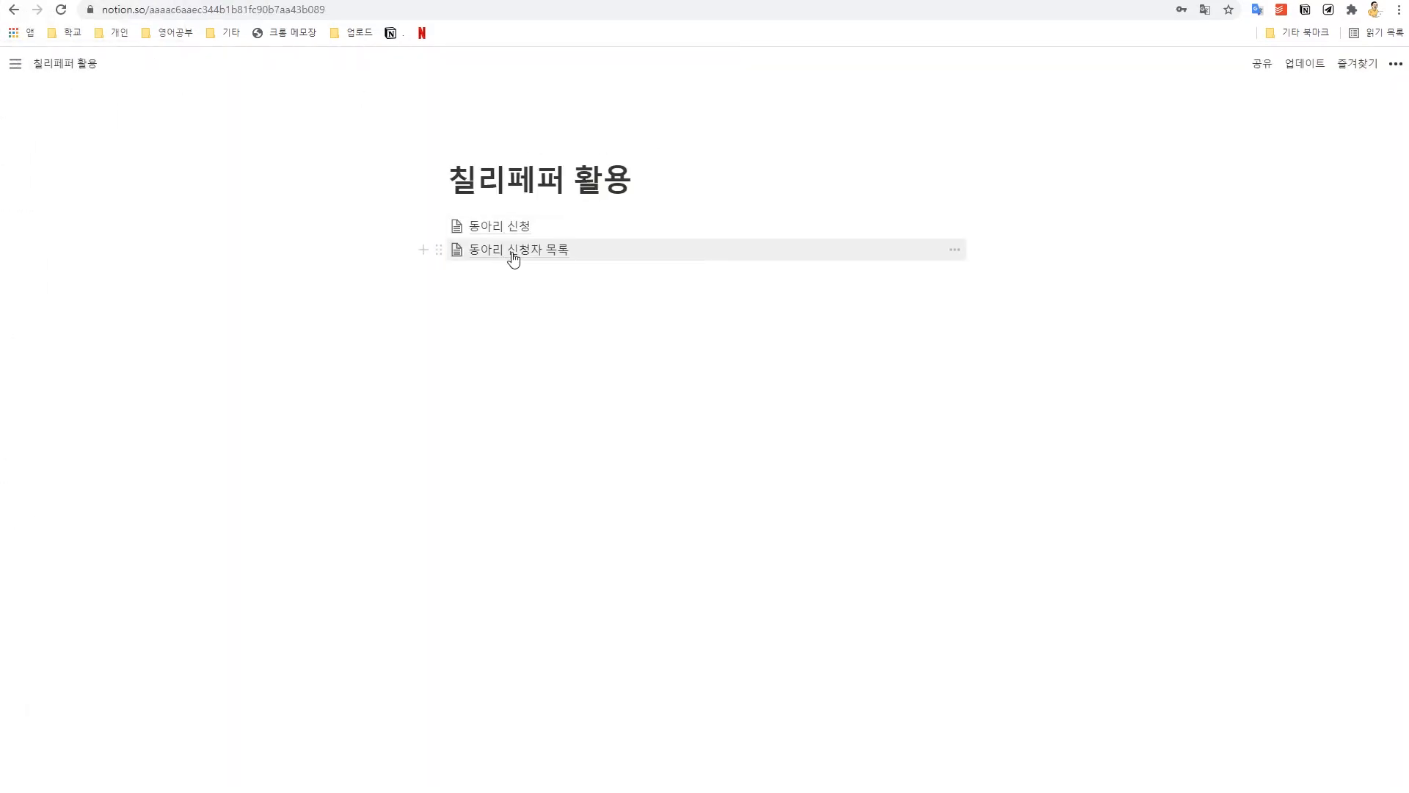
{"action": "left_click", "coordinate": [514, 253]}
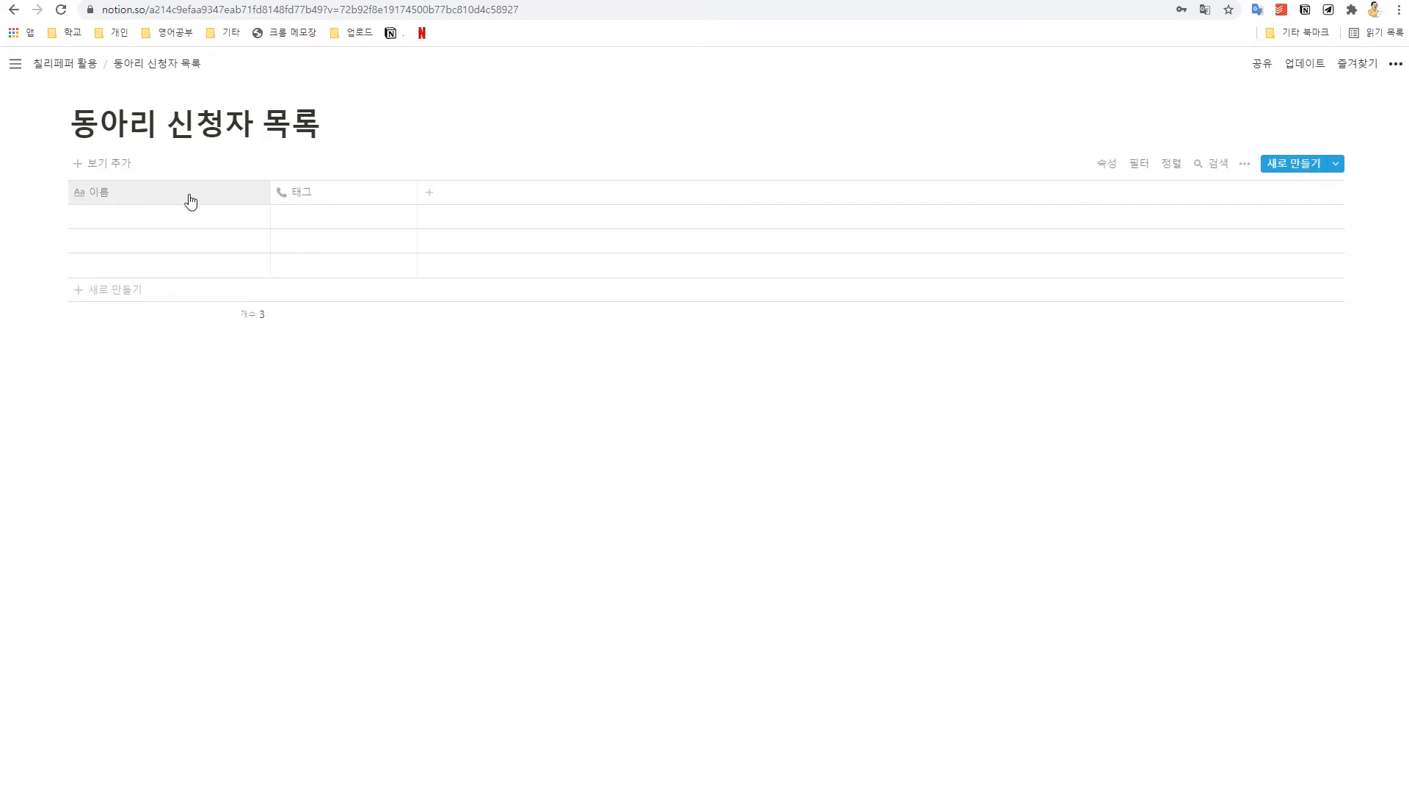
{"action": "left_click", "coordinate": [761, 0]}
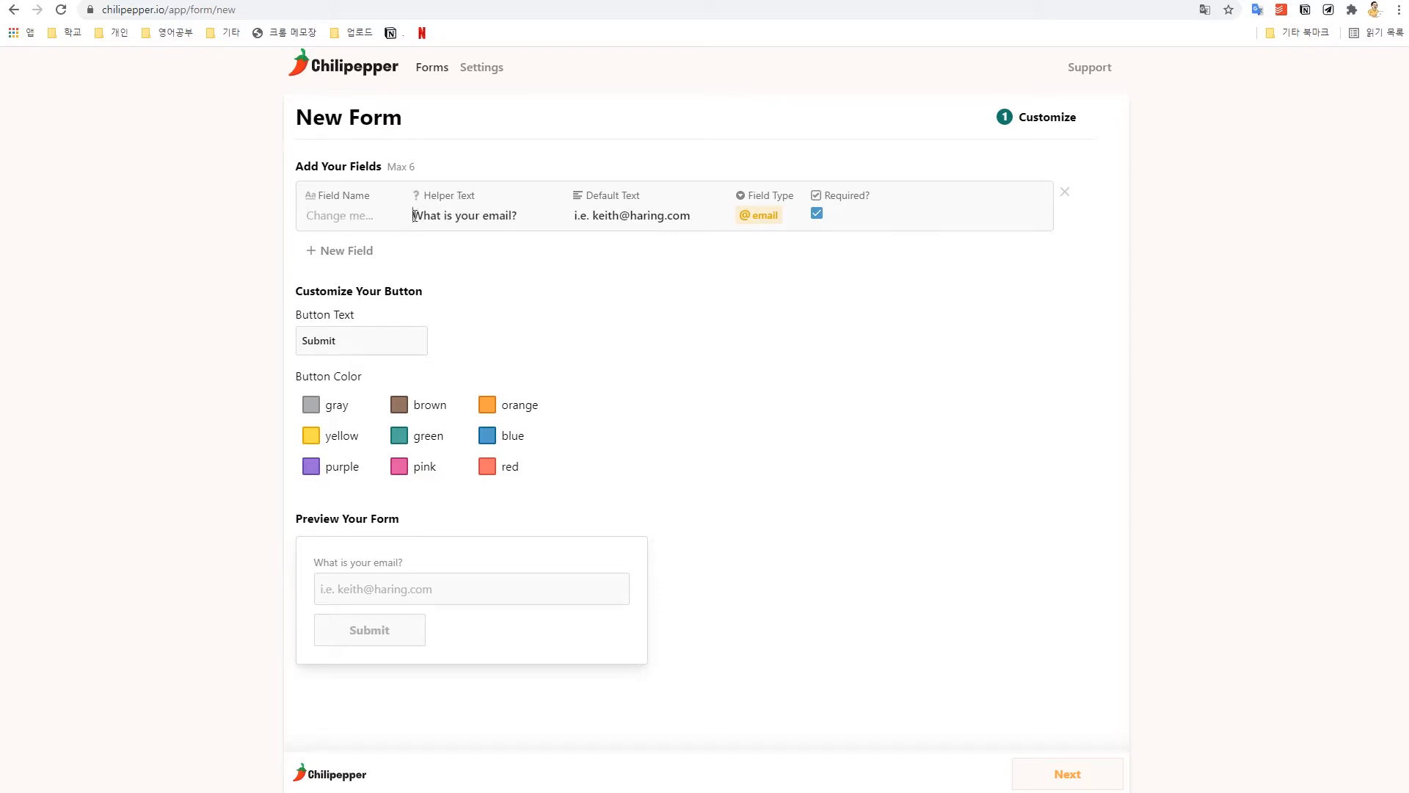
Step: Set the first field's helper text to 이름을 적어주세요 and its name to 이름
{"action": "left_click_drag", "start_coordinate": [412, 215], "coordinate": [531, 218]}
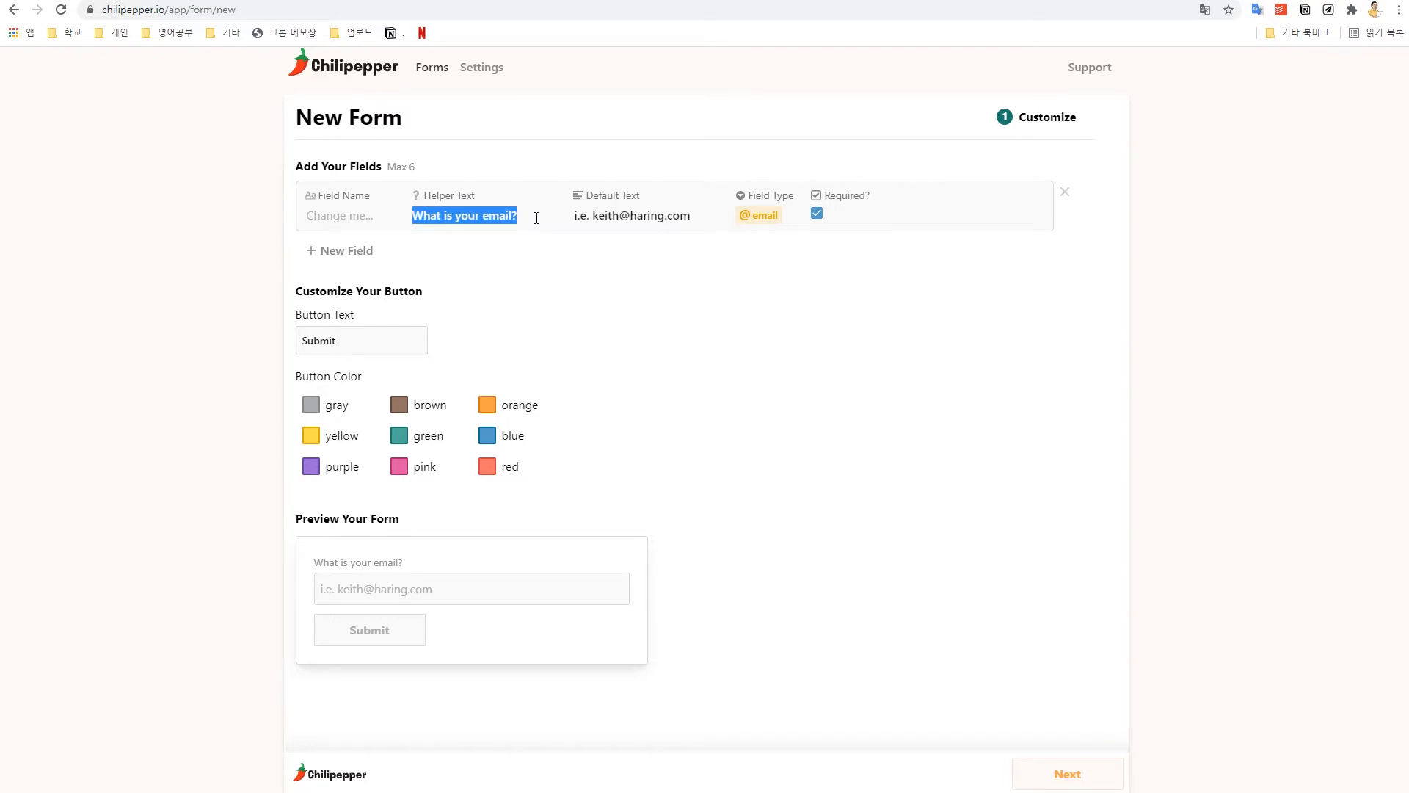
{"action": "type", "text": "이름을 적어주셈"}
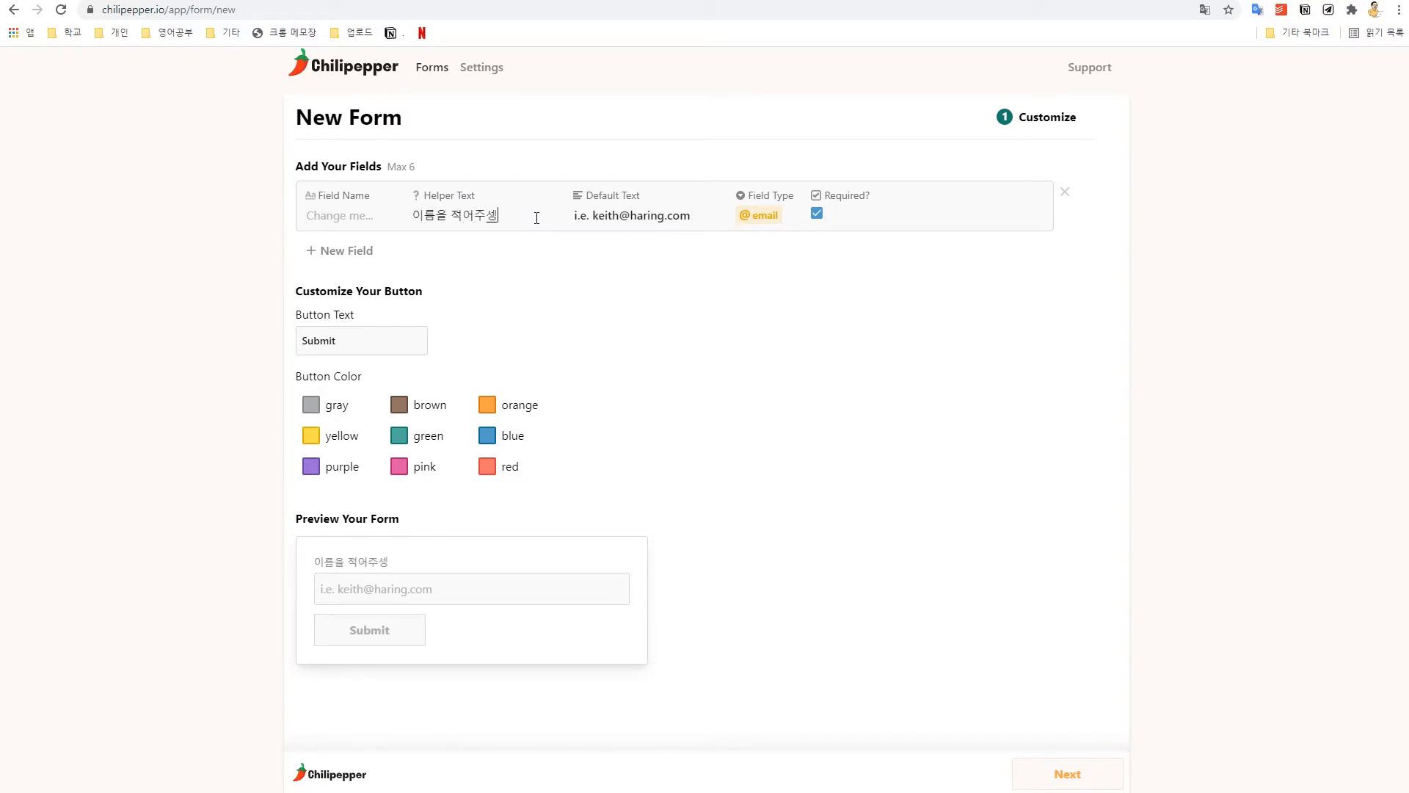
{"action": "key", "text": "BackSpace"}
{"action": "type", "text": "요"}
{"action": "left_click_drag", "start_coordinate": [314, 563], "coordinate": [401, 566]}
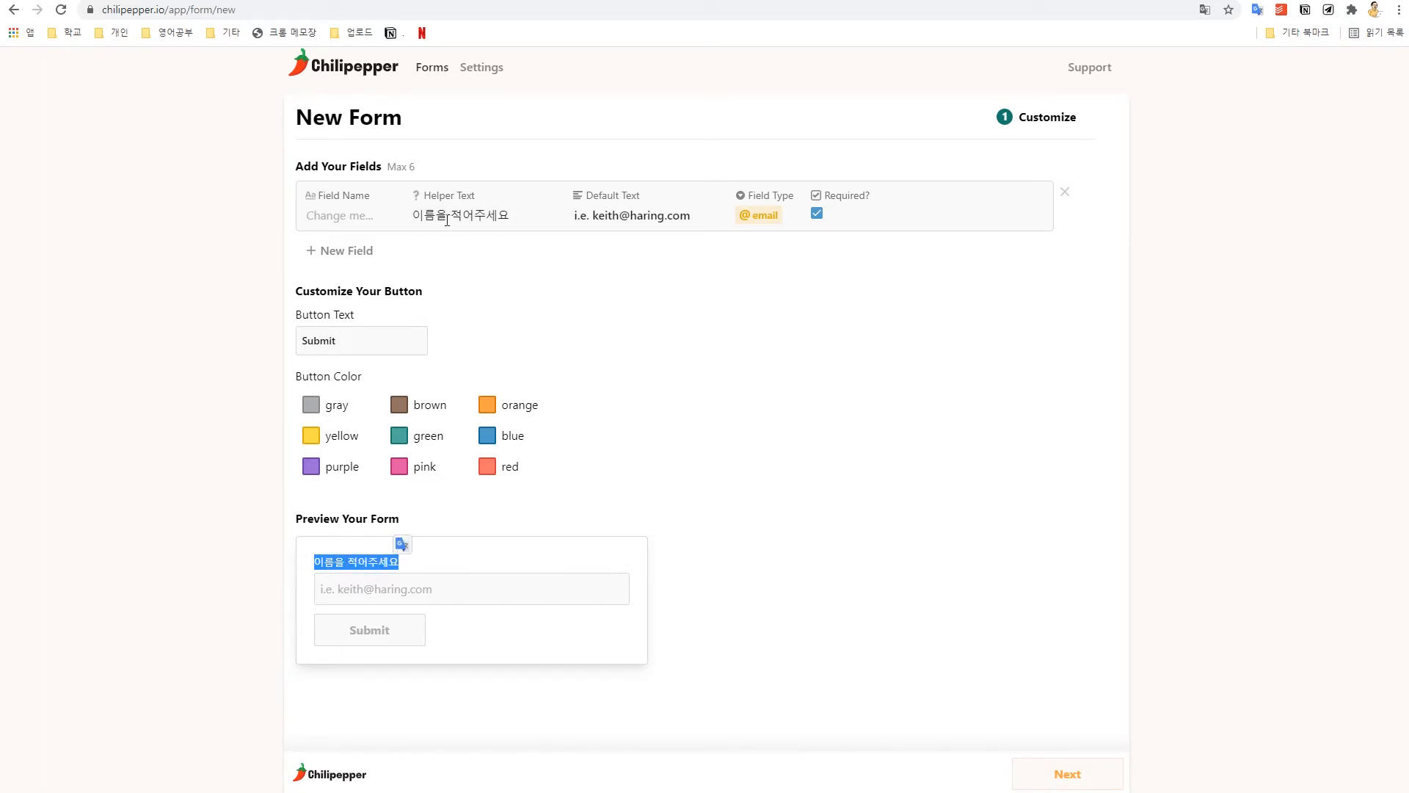
{"action": "left_click", "coordinate": [337, 214]}
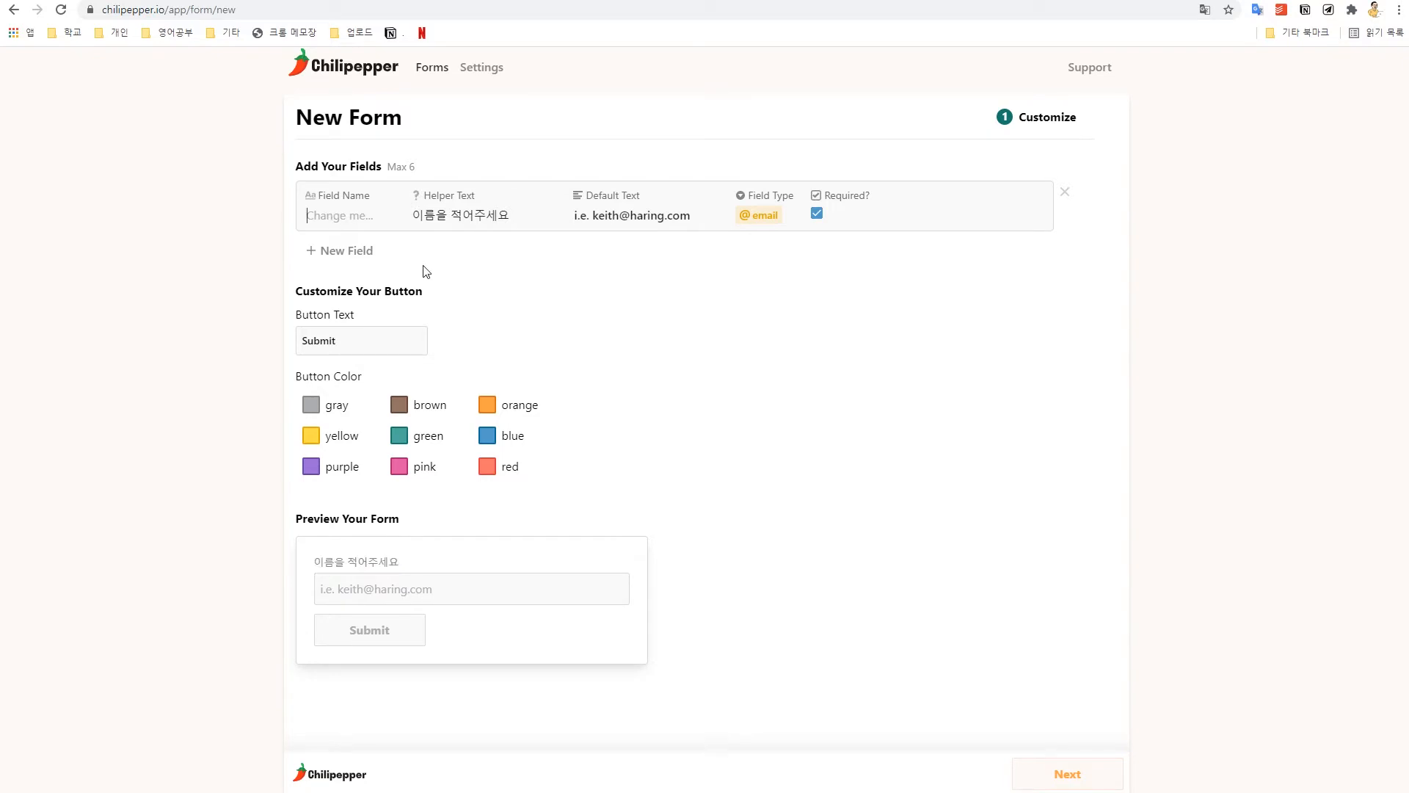
{"action": "type", "text": "이름"}
Step: Replace the first field's default text with a sample name and show its field-type list
{"action": "triple_click", "coordinate": [642, 220]}
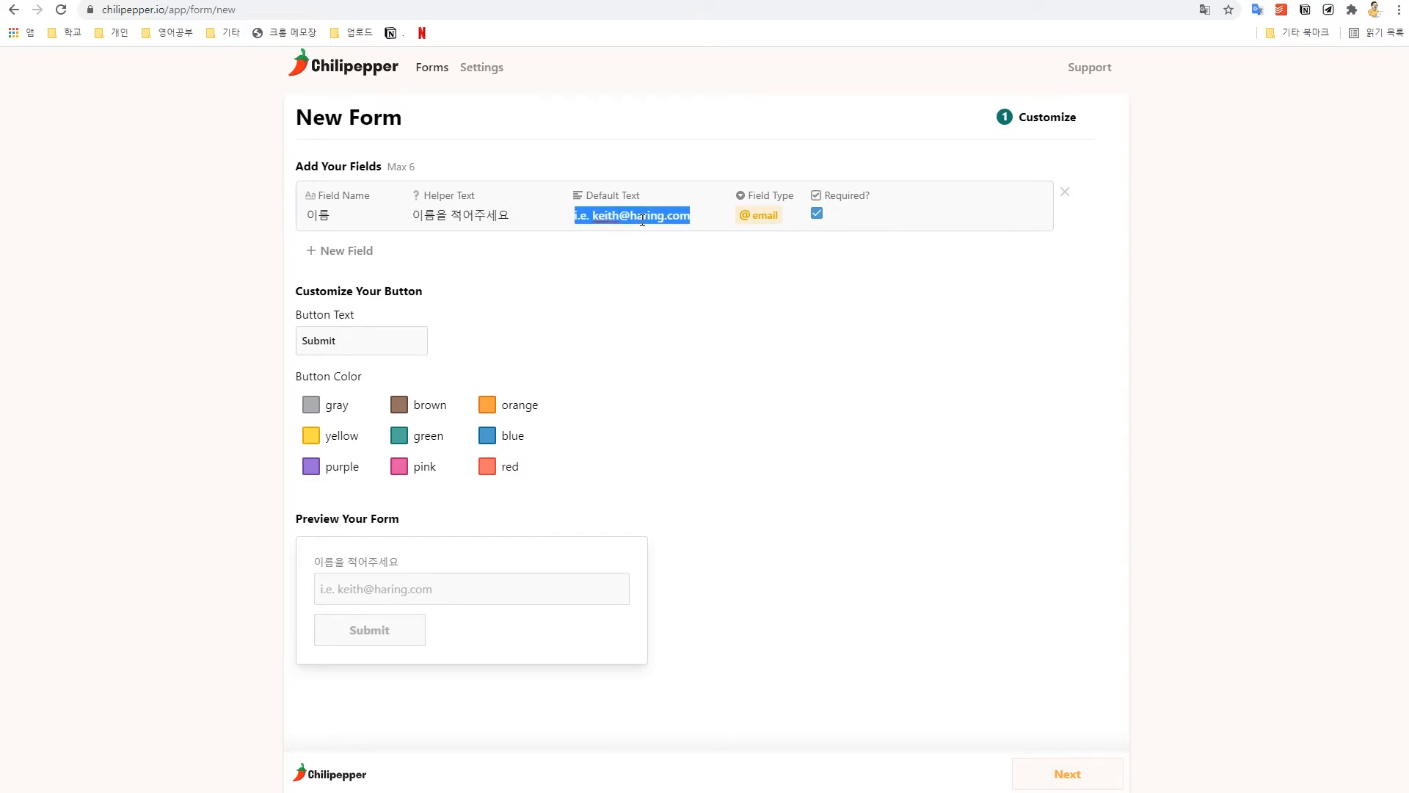
{"action": "key", "text": "BackSpace"}
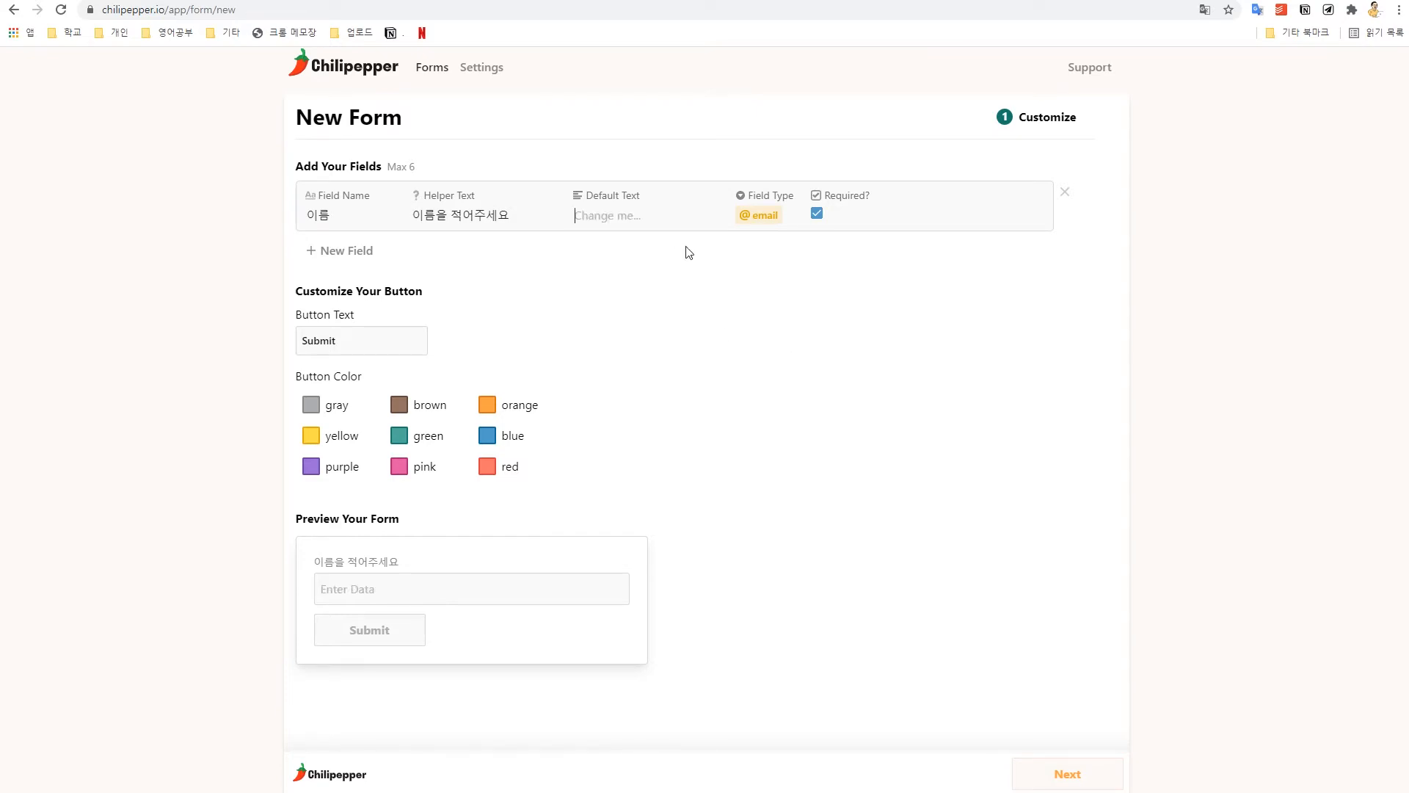
{"action": "type", "text": "김노션"}
{"action": "left_click", "coordinate": [384, 587]}
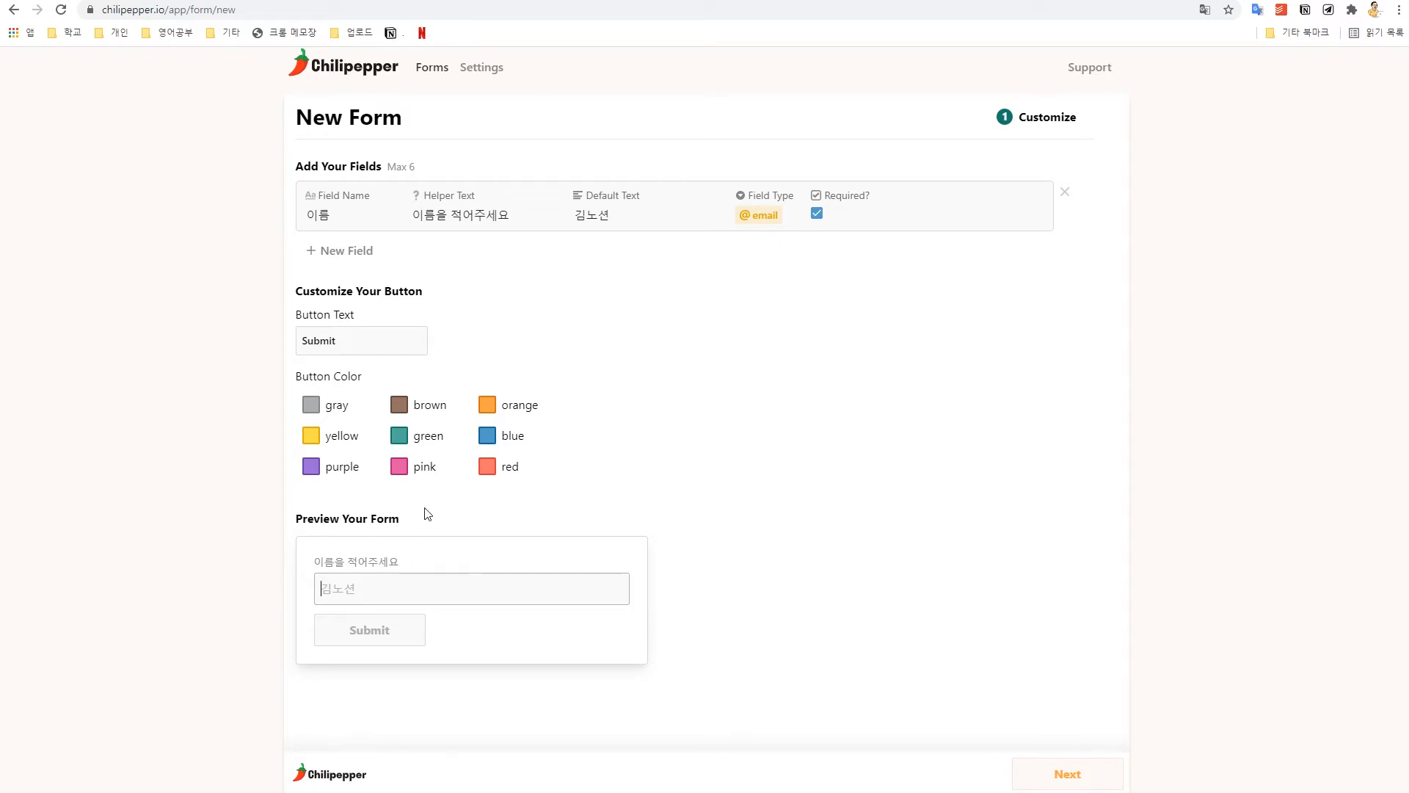
{"action": "left_click_drag", "start_coordinate": [576, 219], "coordinate": [630, 233]}
{"action": "left_click", "coordinate": [721, 342]}
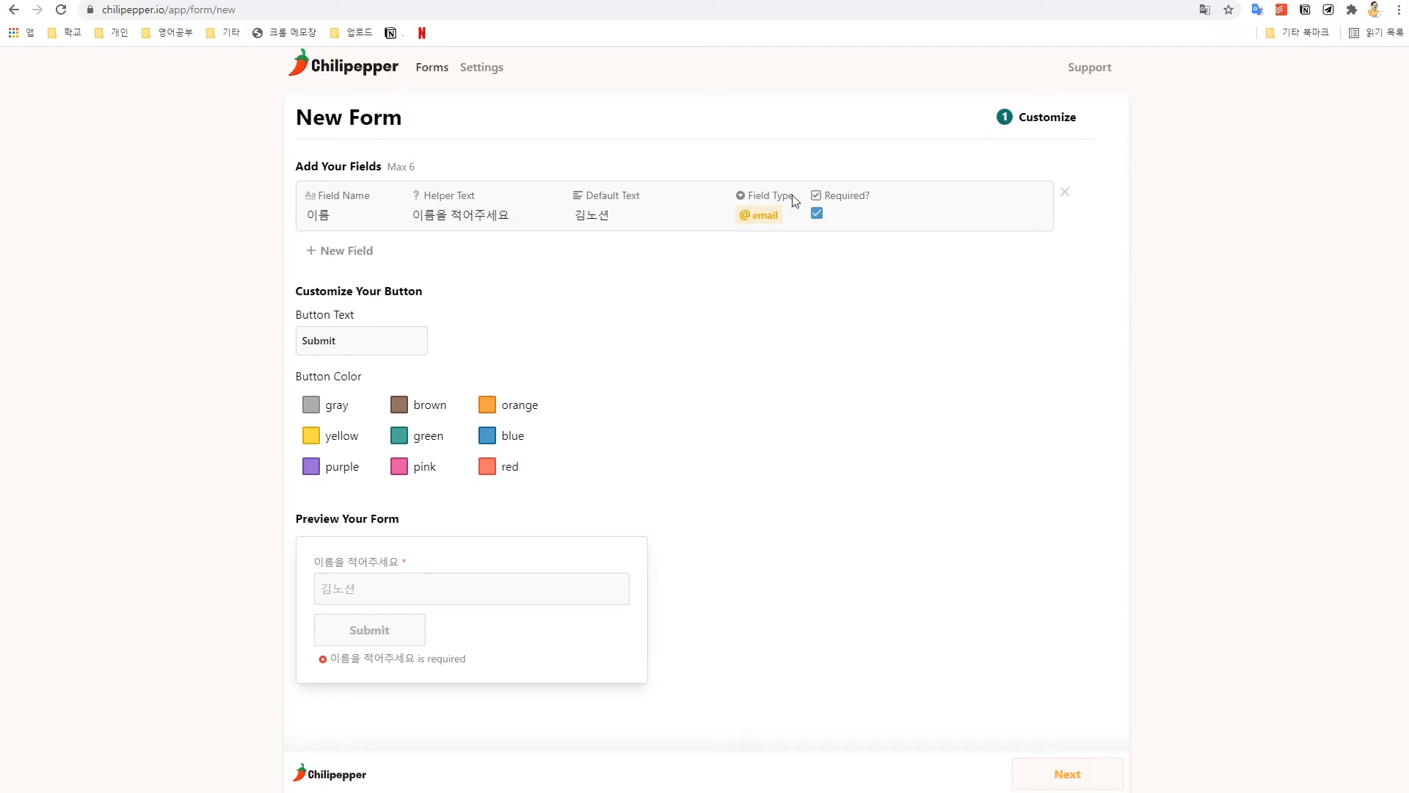
{"action": "left_click", "coordinate": [764, 222]}
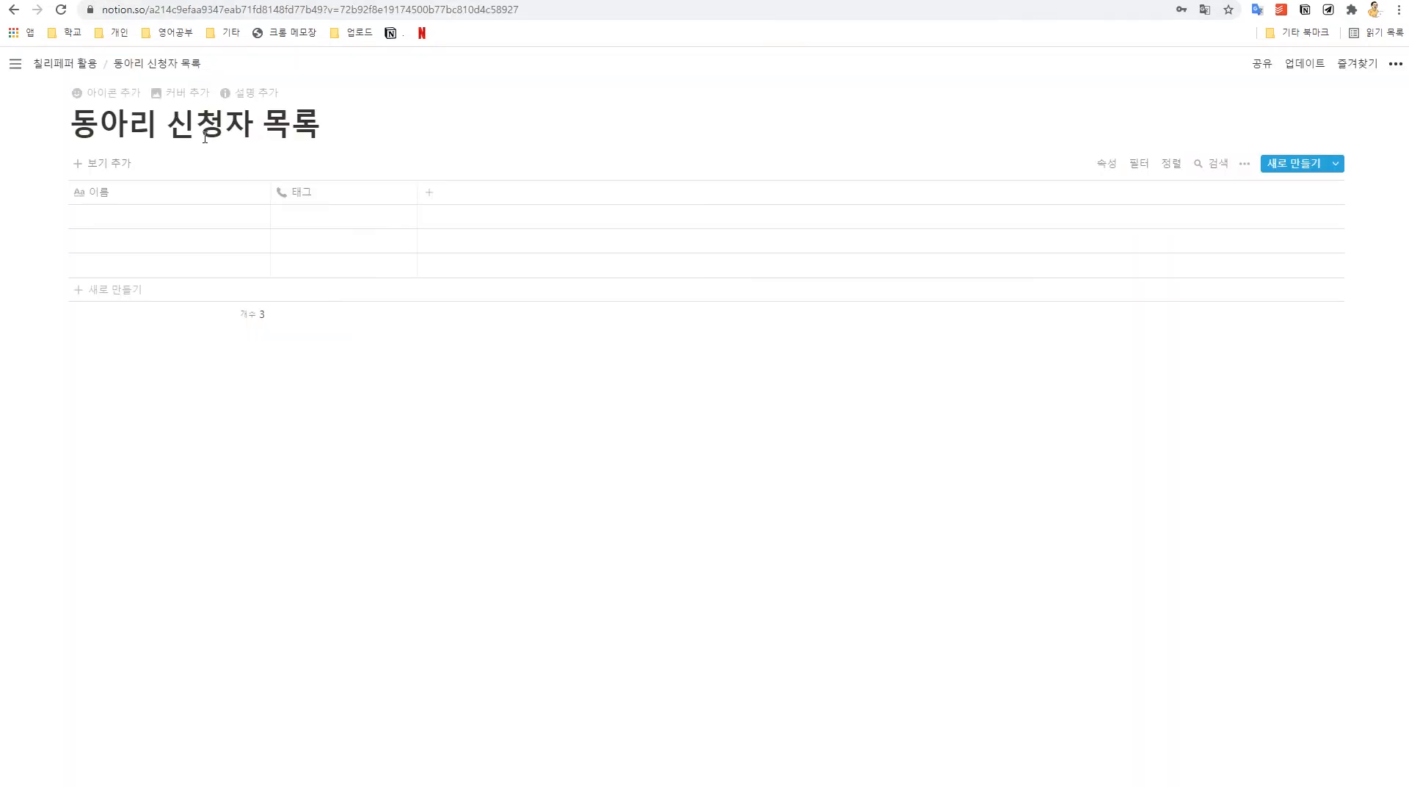
Step: In the 동아리 신청자 목록 table, change the 태그 column header's name to 전화번호
{"action": "left_click", "coordinate": [323, 193]}
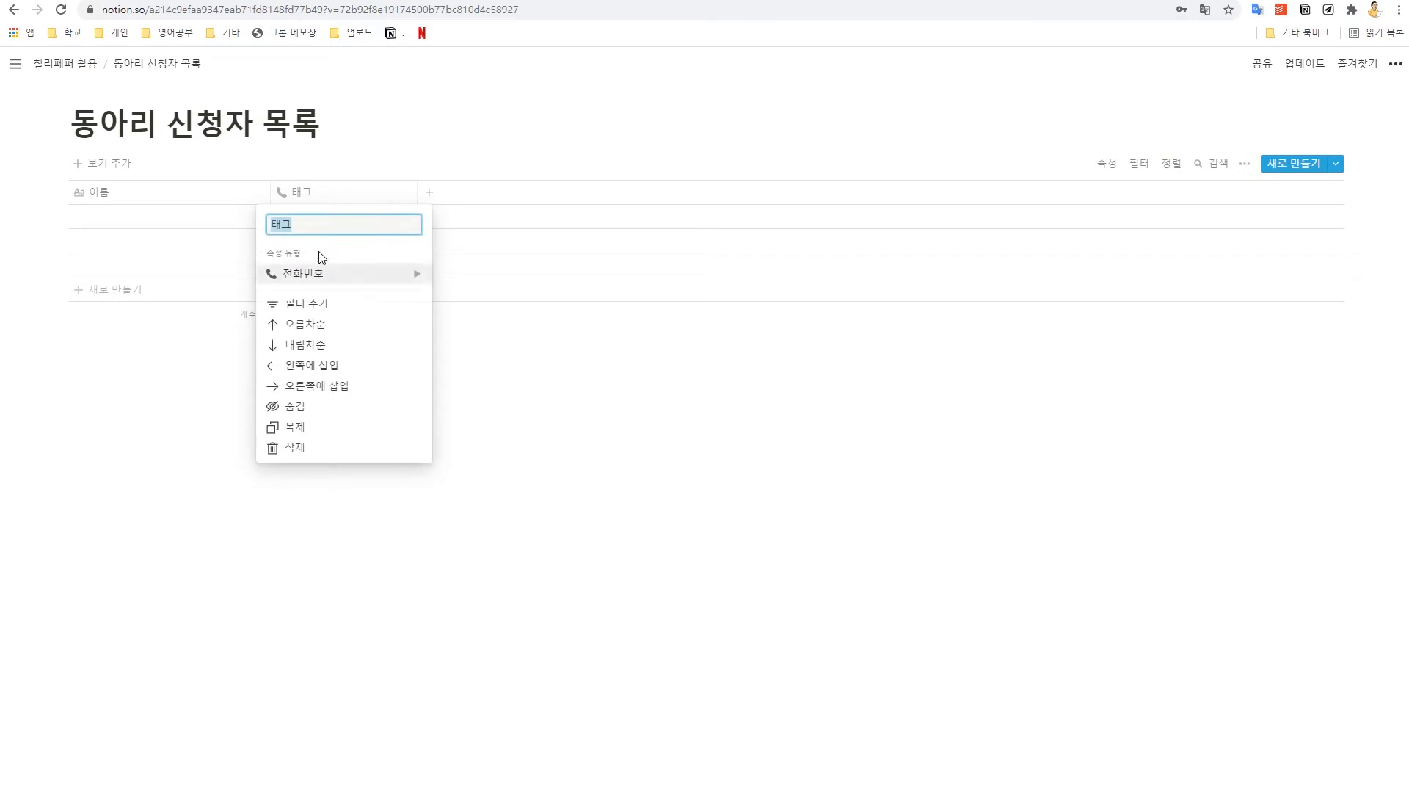
{"action": "type", "text": "전화번호"}
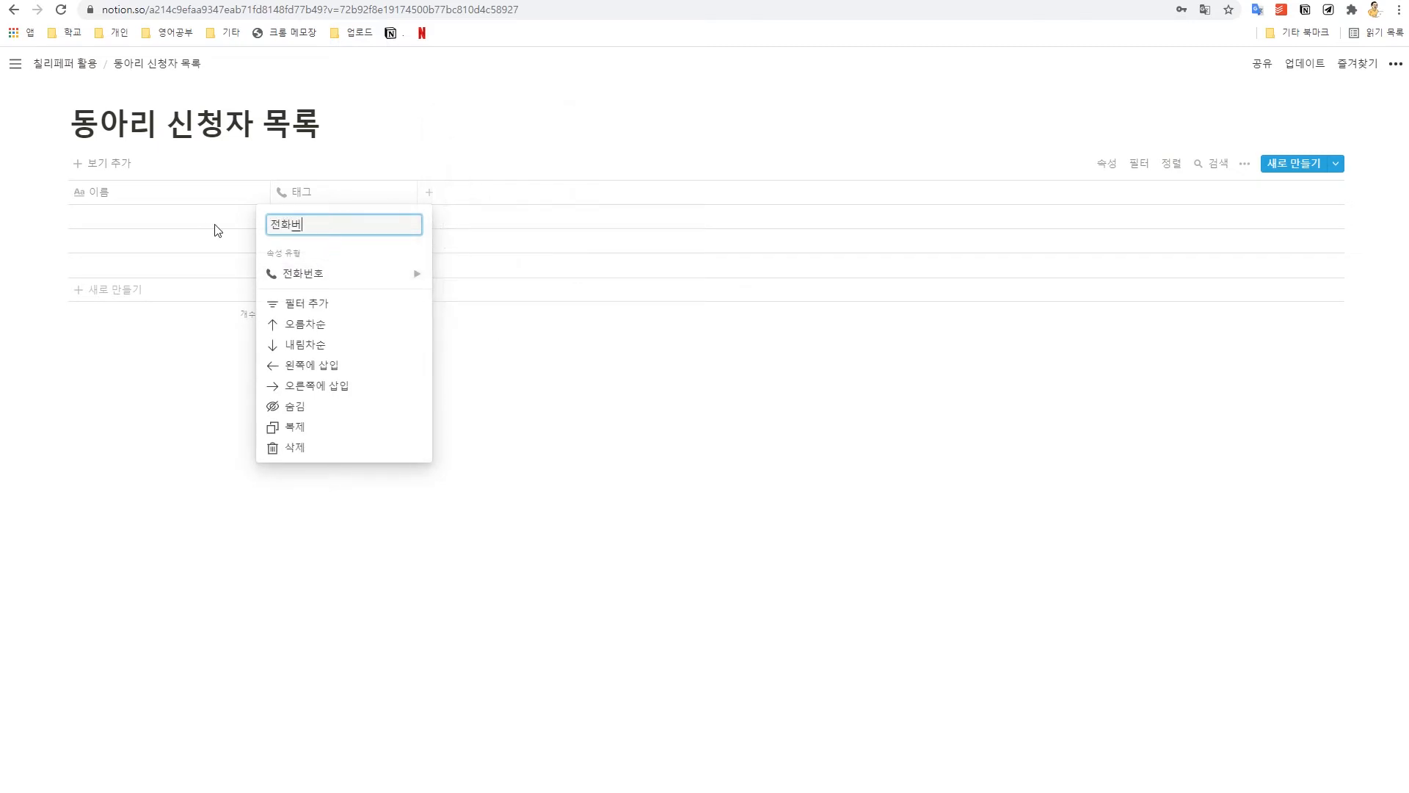
{"action": "key", "text": "Return"}
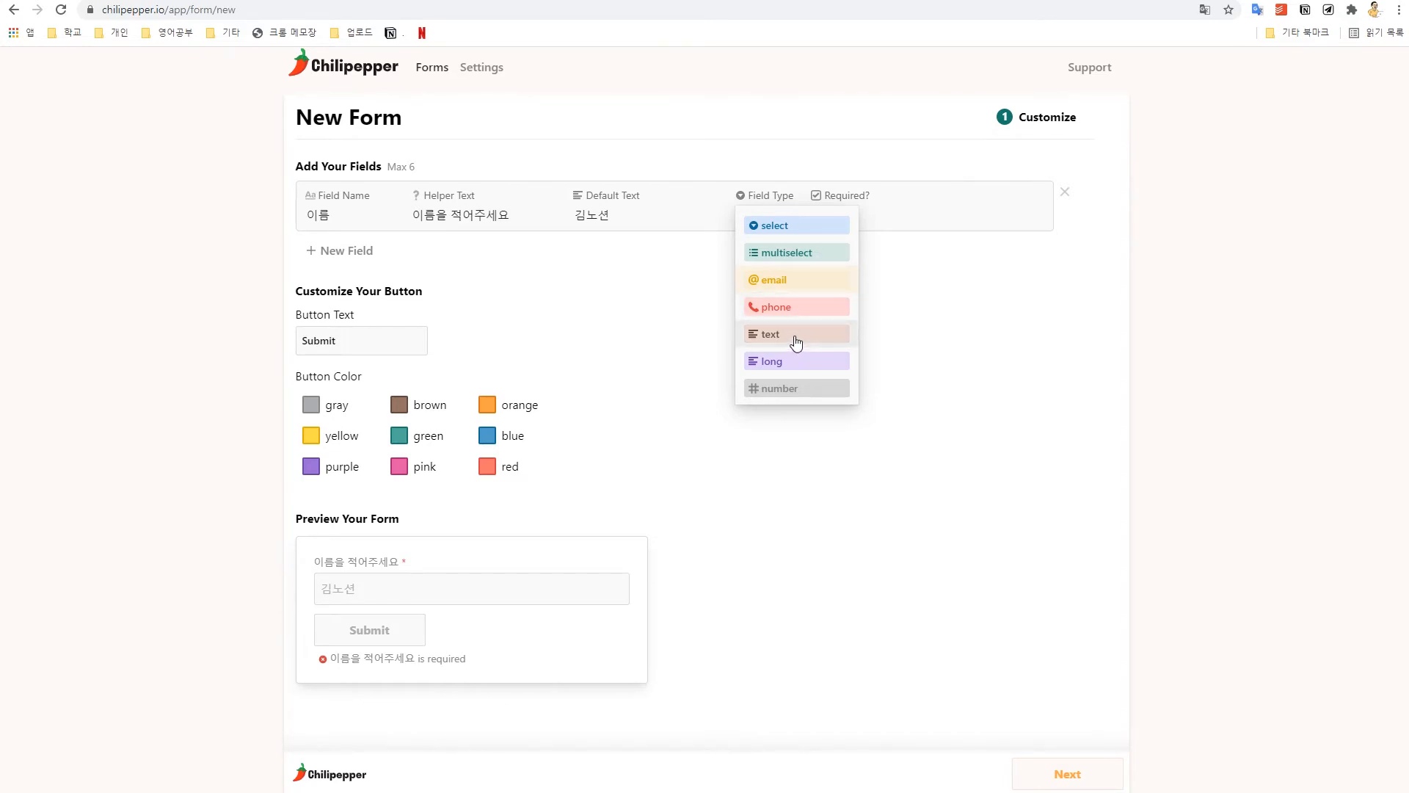
Step: Set the 이름 field's type to text instead of email, then add another field
{"action": "left_click", "coordinate": [987, 351]}
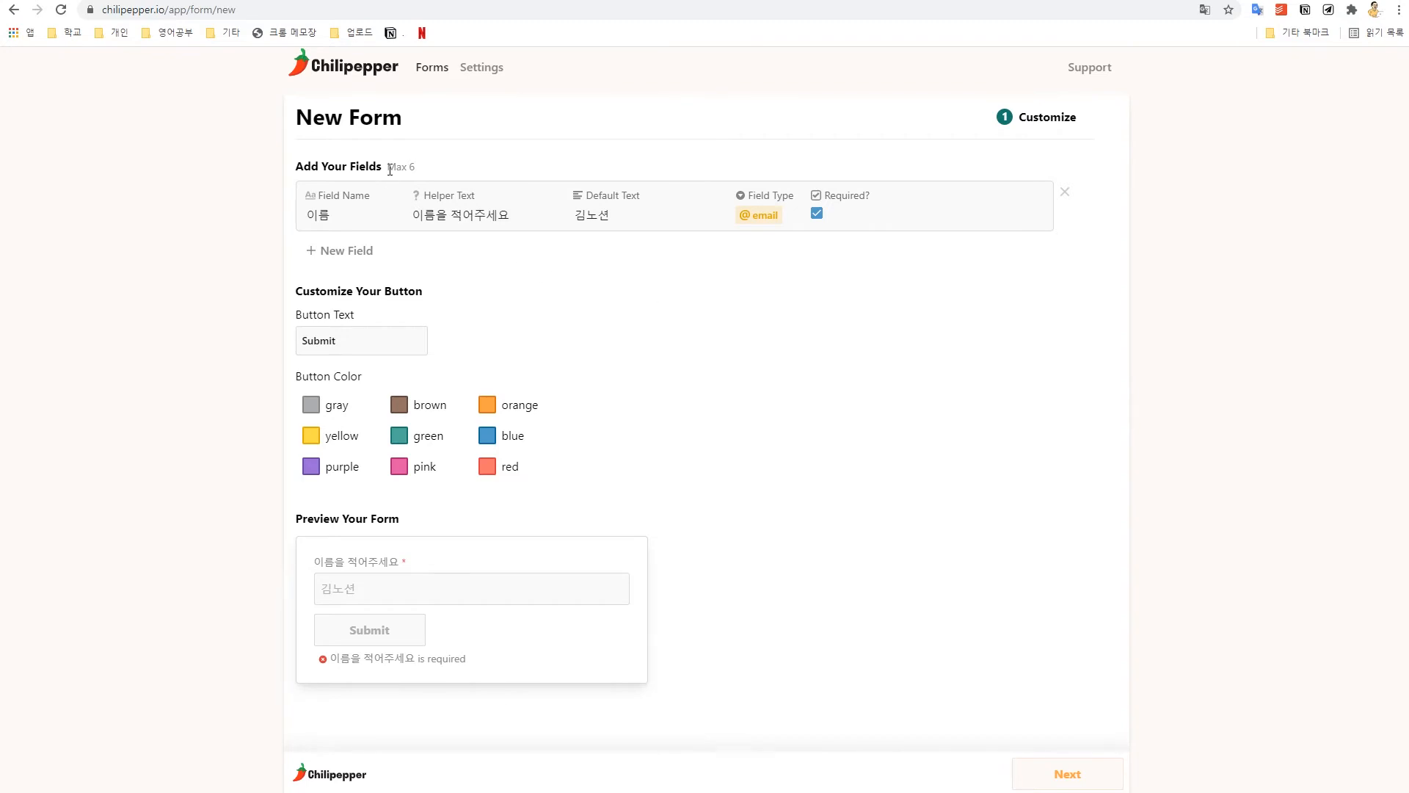
{"action": "left_click_drag", "start_coordinate": [388, 166], "coordinate": [416, 173]}
{"action": "left_click", "coordinate": [763, 323]}
{"action": "left_click_drag", "start_coordinate": [513, 215], "coordinate": [408, 215]}
{"action": "left_click", "coordinate": [652, 264]}
{"action": "left_click", "coordinate": [762, 216]}
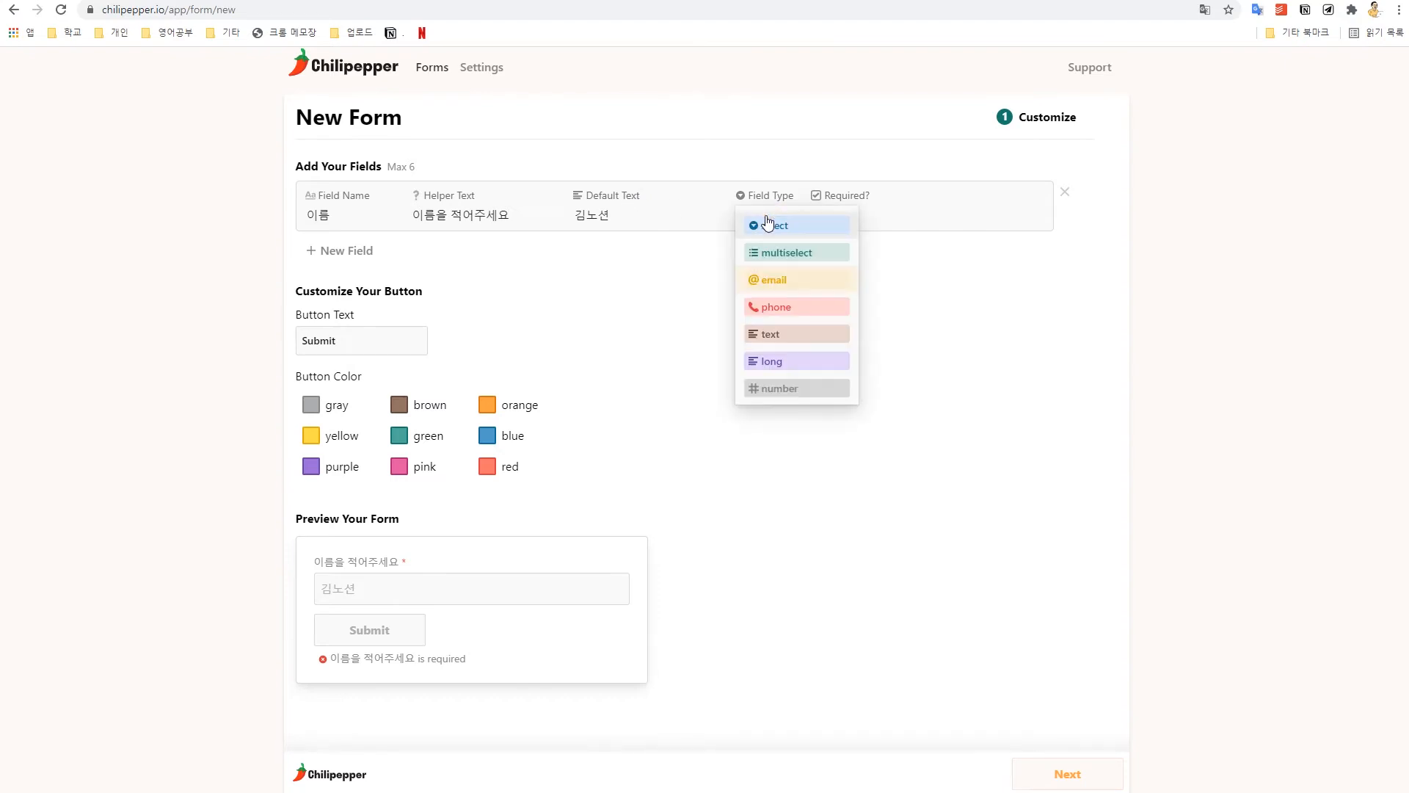
{"action": "left_click", "coordinate": [817, 344]}
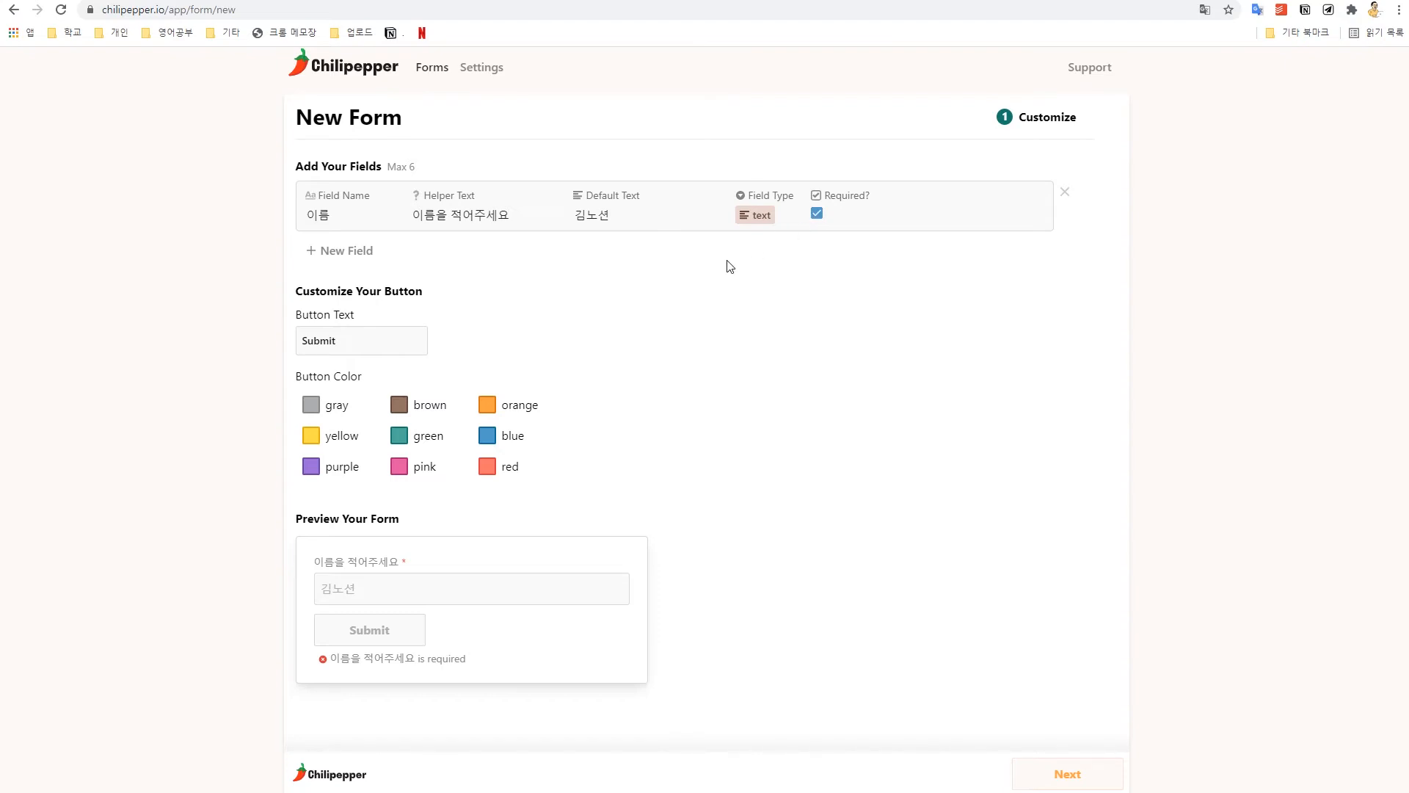
{"action": "left_click", "coordinate": [365, 252]}
Step: Name the second field 전화번호 with helper text 전화번호를 적어주세요
{"action": "left_click_drag", "start_coordinate": [337, 278], "coordinate": [294, 277]}
{"action": "type", "text": "전화번호"}
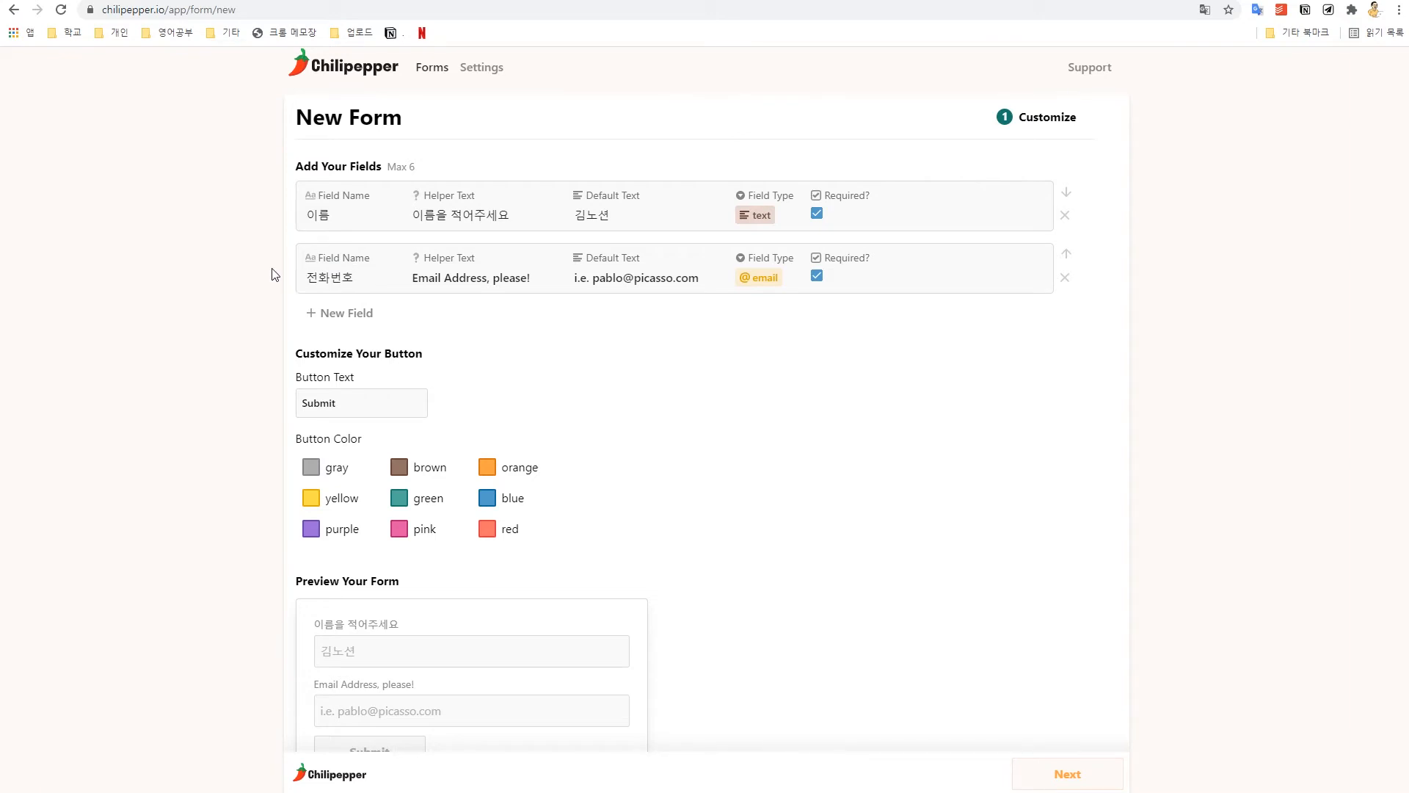
{"action": "triple_click", "coordinate": [462, 279]}
{"action": "key", "text": "BackSpace"}
{"action": "type", "text": "전화번호를"}
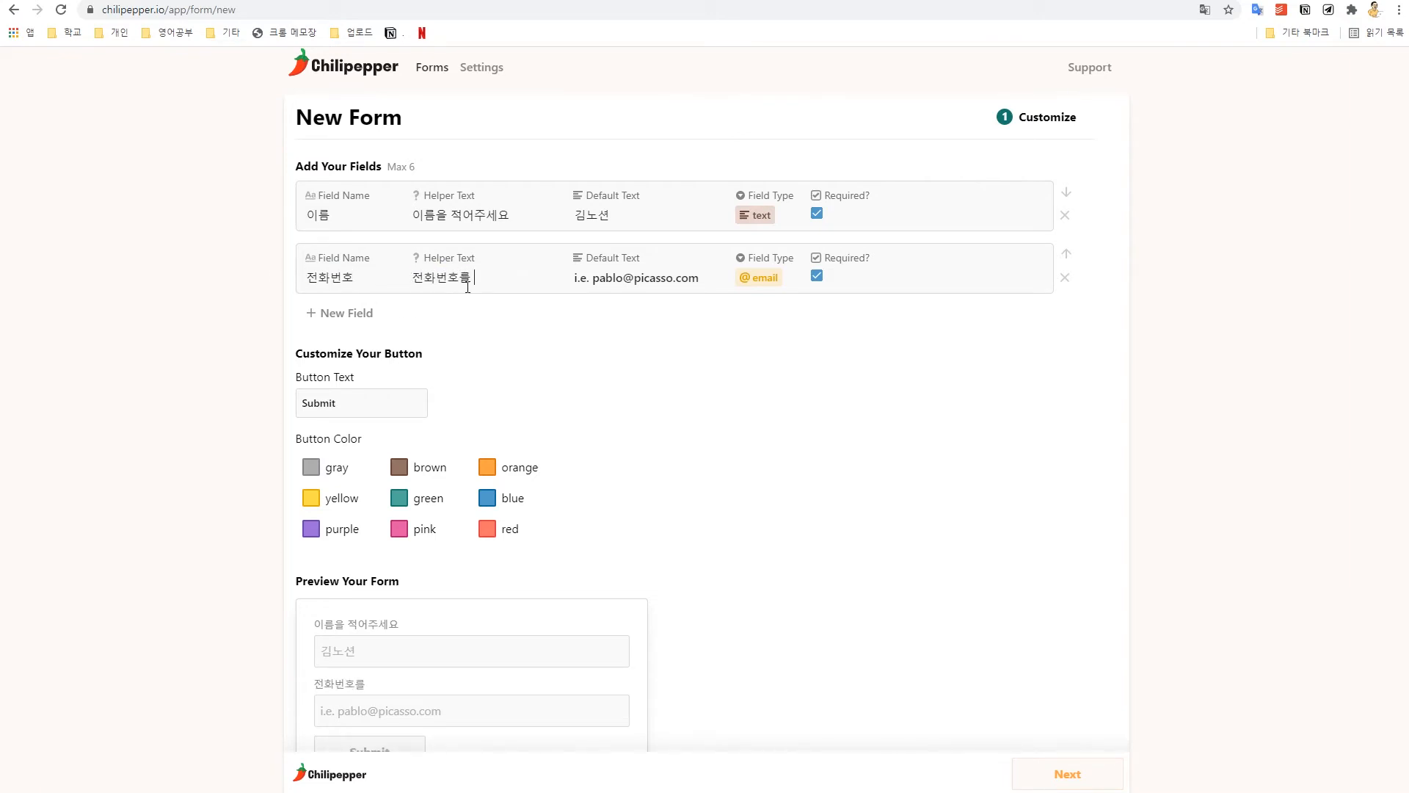
{"action": "type", "text": " 적어주세요"}
{"action": "scroll", "coordinate": [522, 607], "scroll_direction": "down", "scroll_amount": 1}
{"action": "left_click_drag", "start_coordinate": [314, 616], "coordinate": [429, 621]}
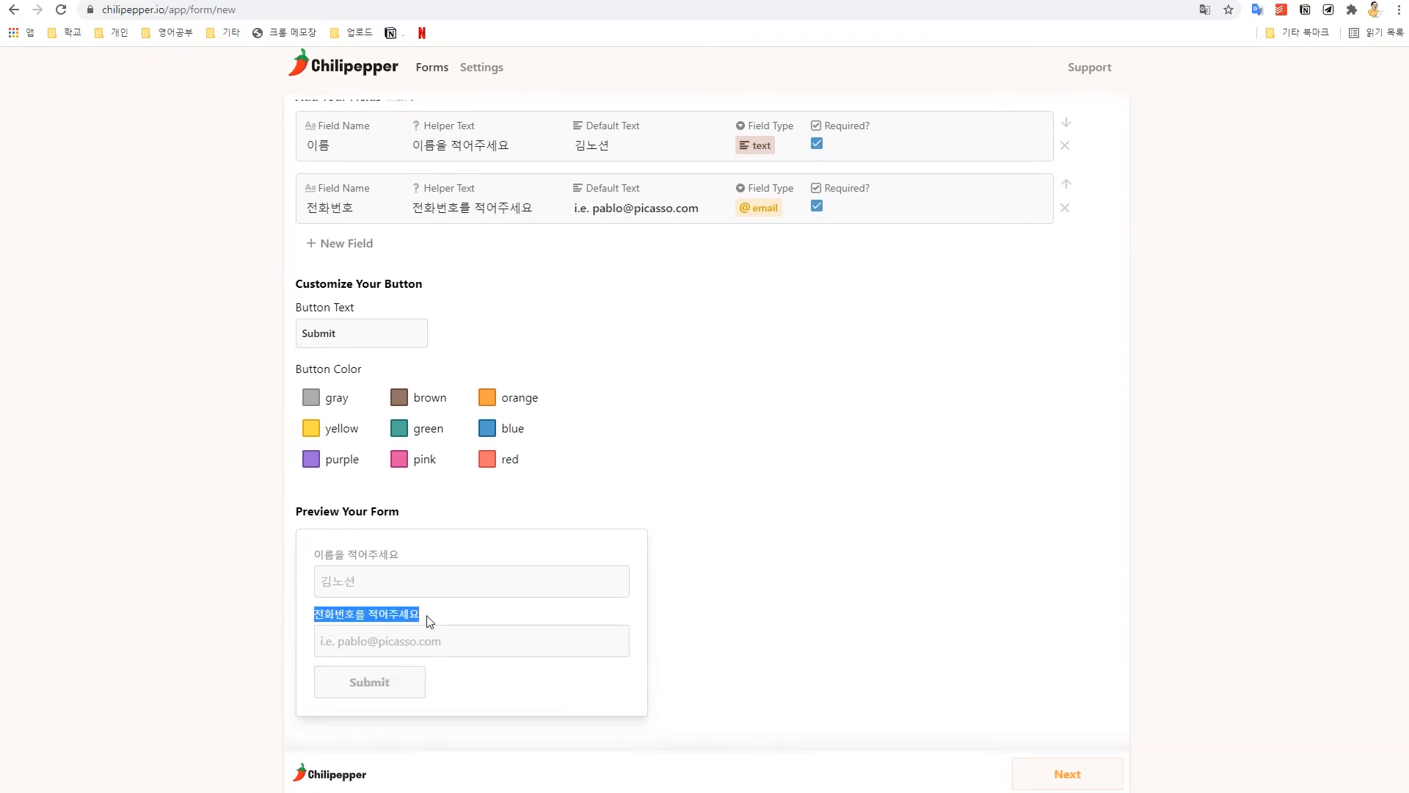
{"action": "left_click", "coordinate": [432, 616]}
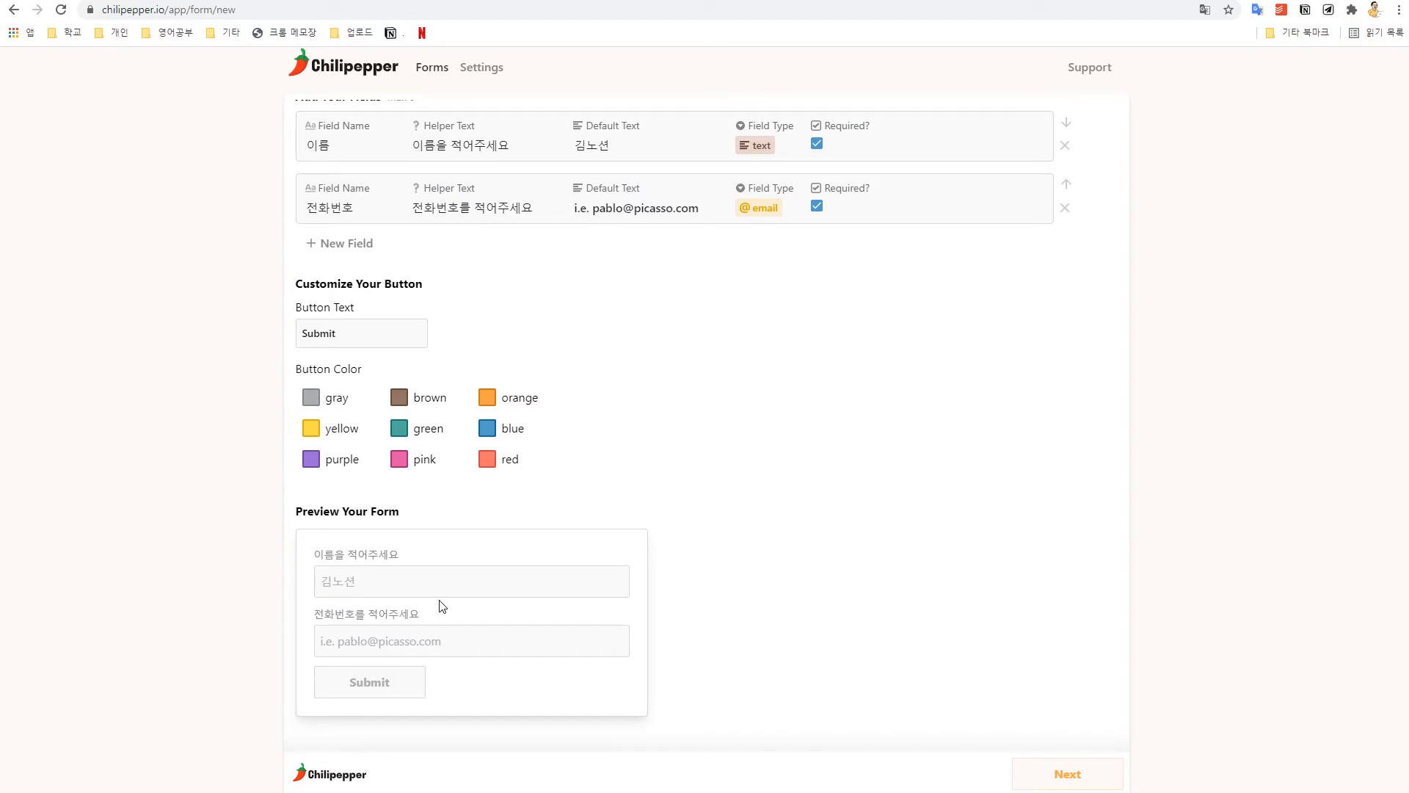
{"action": "scroll", "coordinate": [442, 607], "scroll_direction": "up", "scroll_amount": 1}
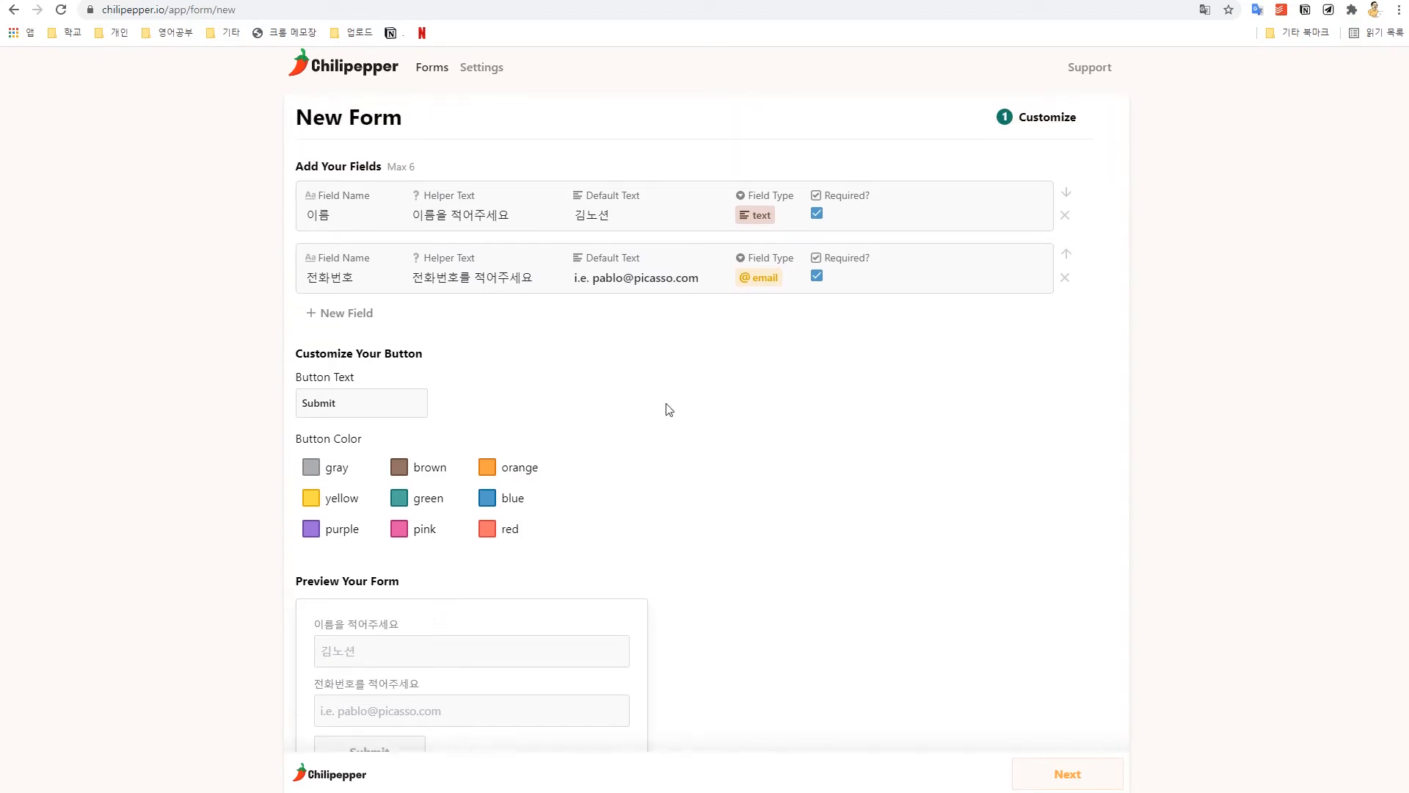
Step: Give 전화번호 a sample phone number as default text and set its type to text
{"action": "double_click", "coordinate": [626, 277]}
{"action": "key", "text": "ctrl+a"}
{"action": "key", "text": "BackSpace"}
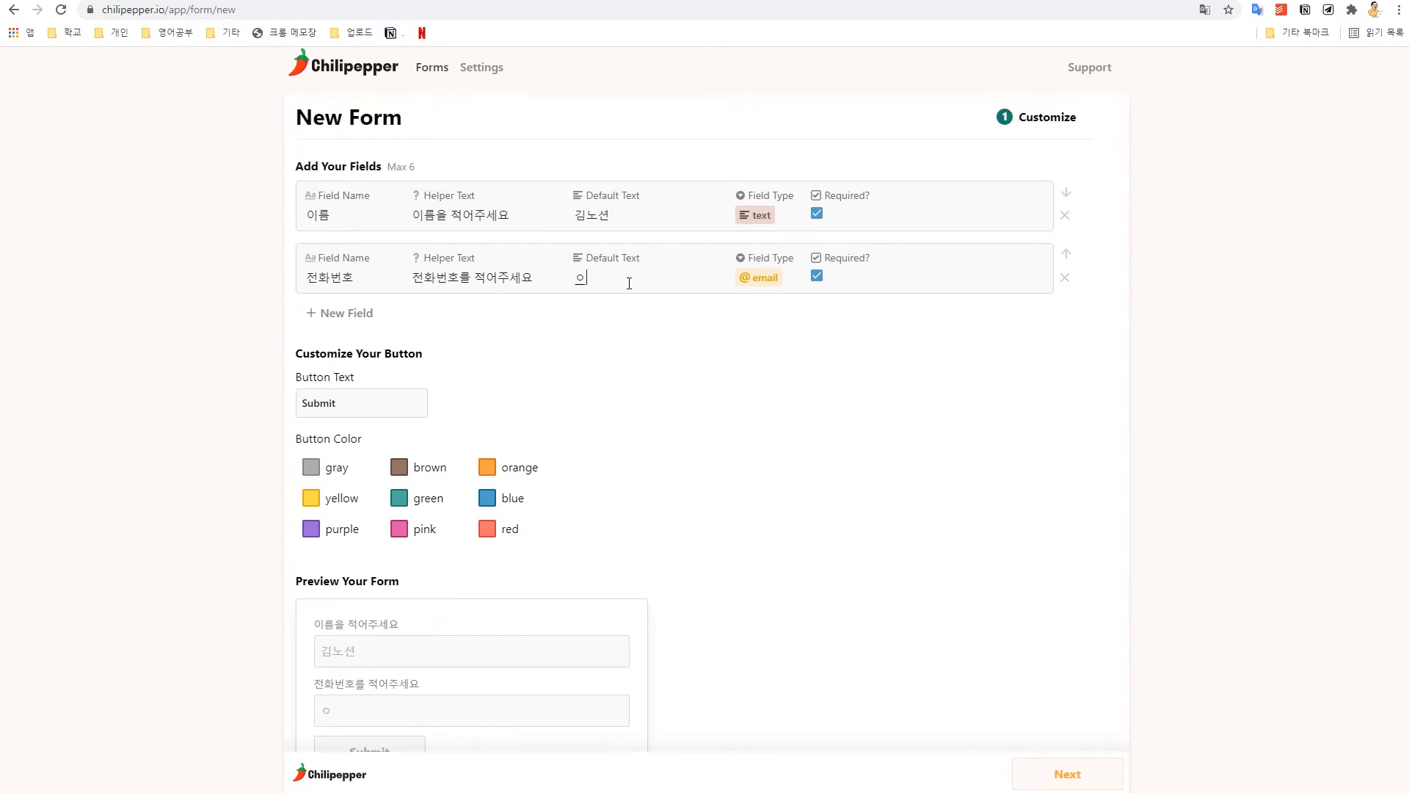
{"action": "type", "text": "010-1234-5678"}
{"action": "left_click", "coordinate": [764, 285]}
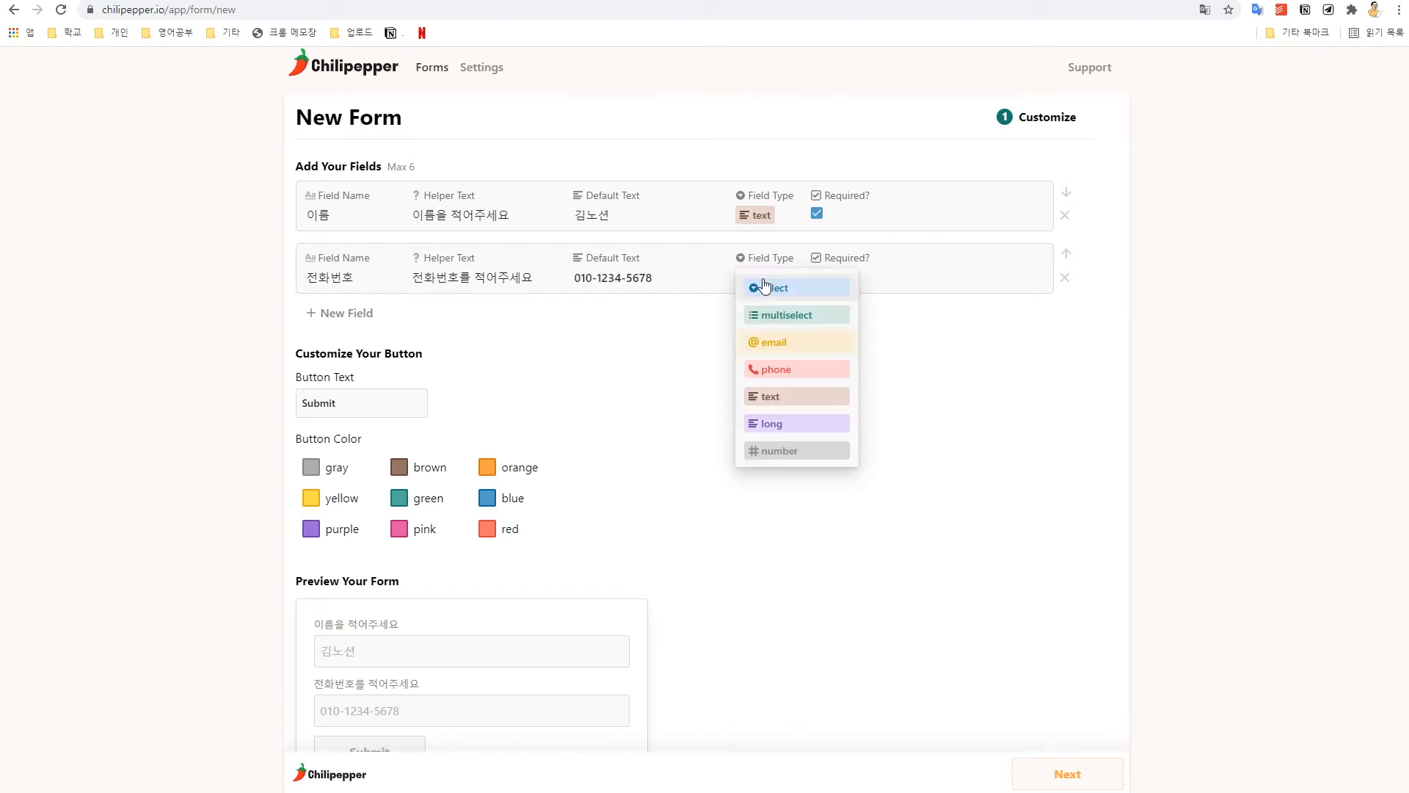
{"action": "left_click", "coordinate": [799, 405]}
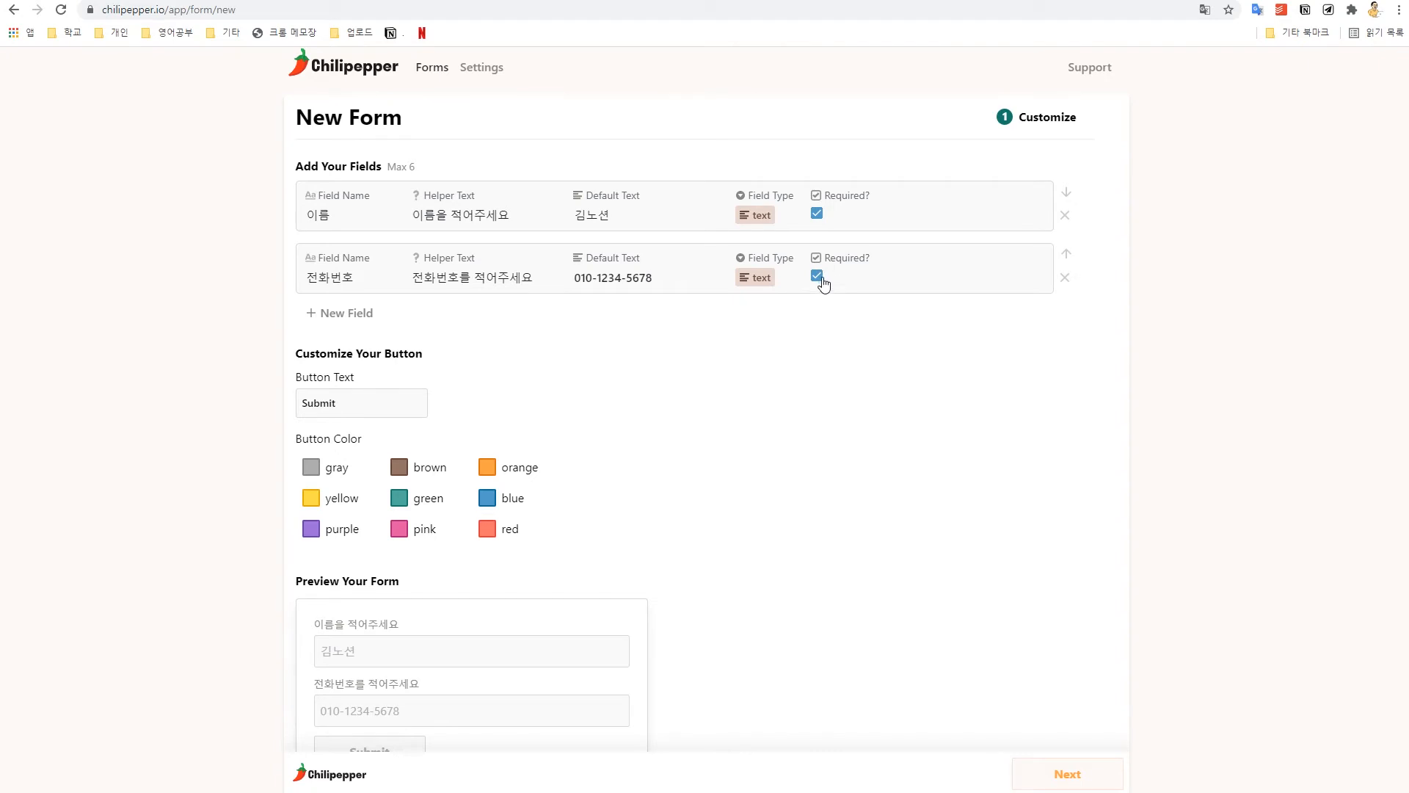
{"action": "scroll", "coordinate": [872, 398], "scroll_direction": "down", "scroll_amount": 1}
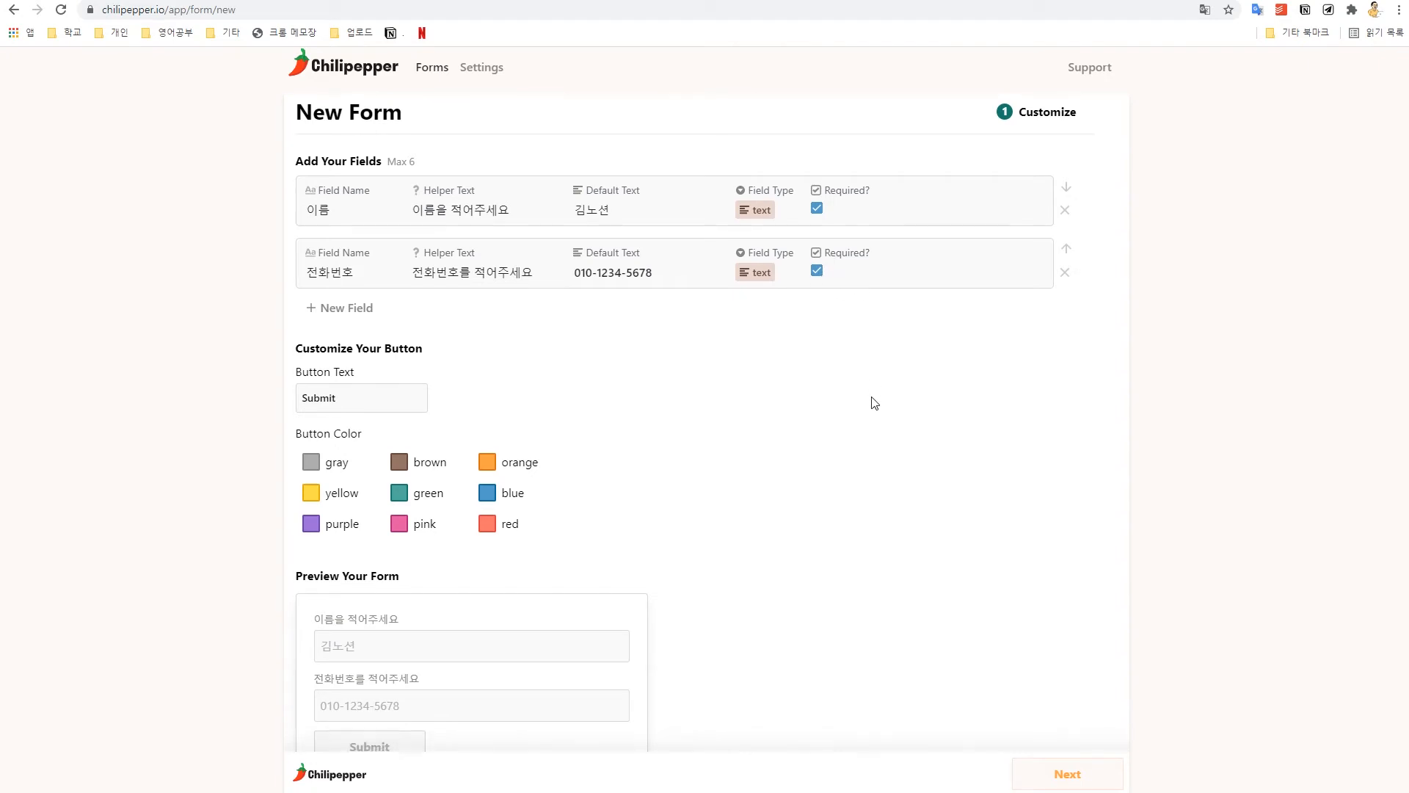
{"action": "scroll", "coordinate": [875, 403], "scroll_direction": "down", "scroll_amount": 1}
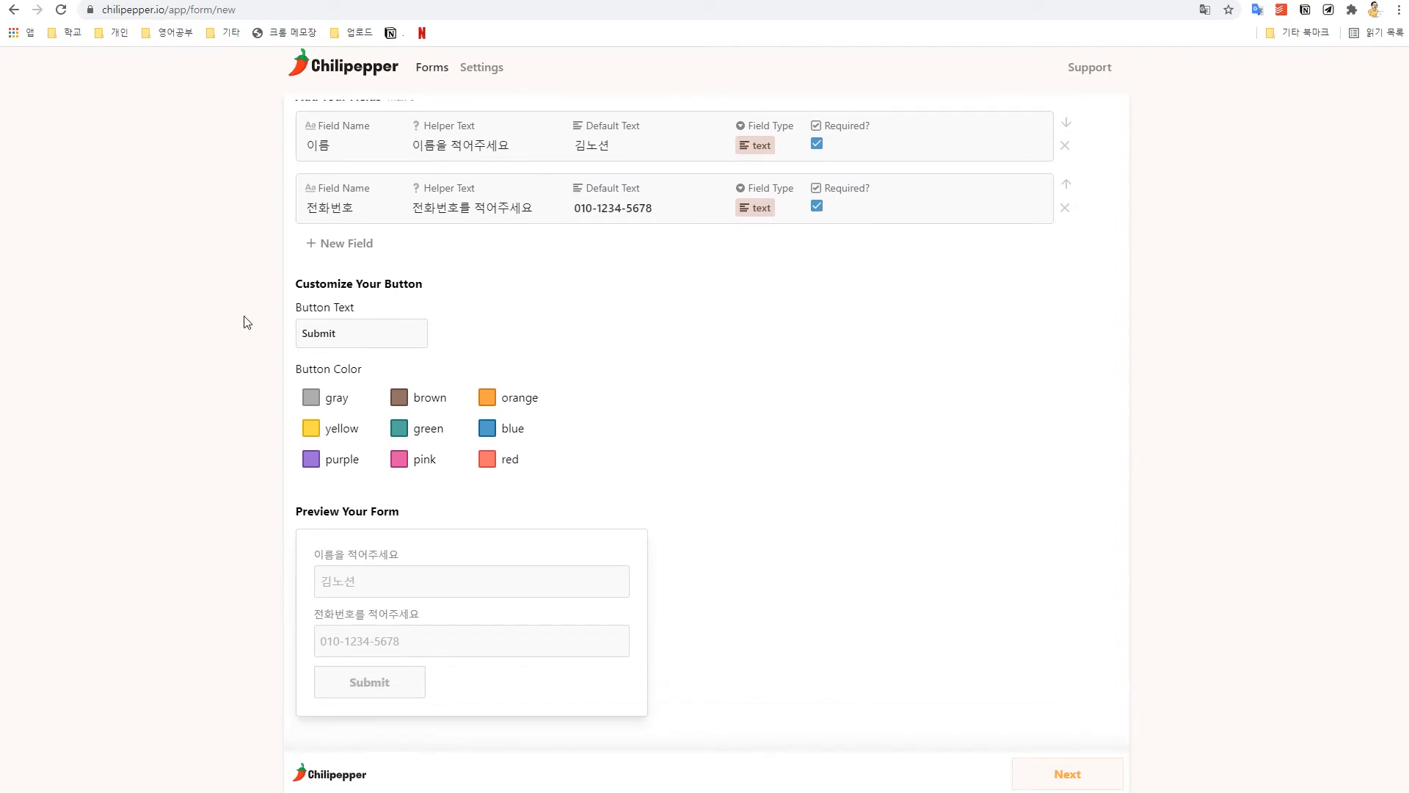
Step: Add a third field named 이메일 with helper text 이메일을 적어주세요
{"action": "left_click", "coordinate": [360, 250]}
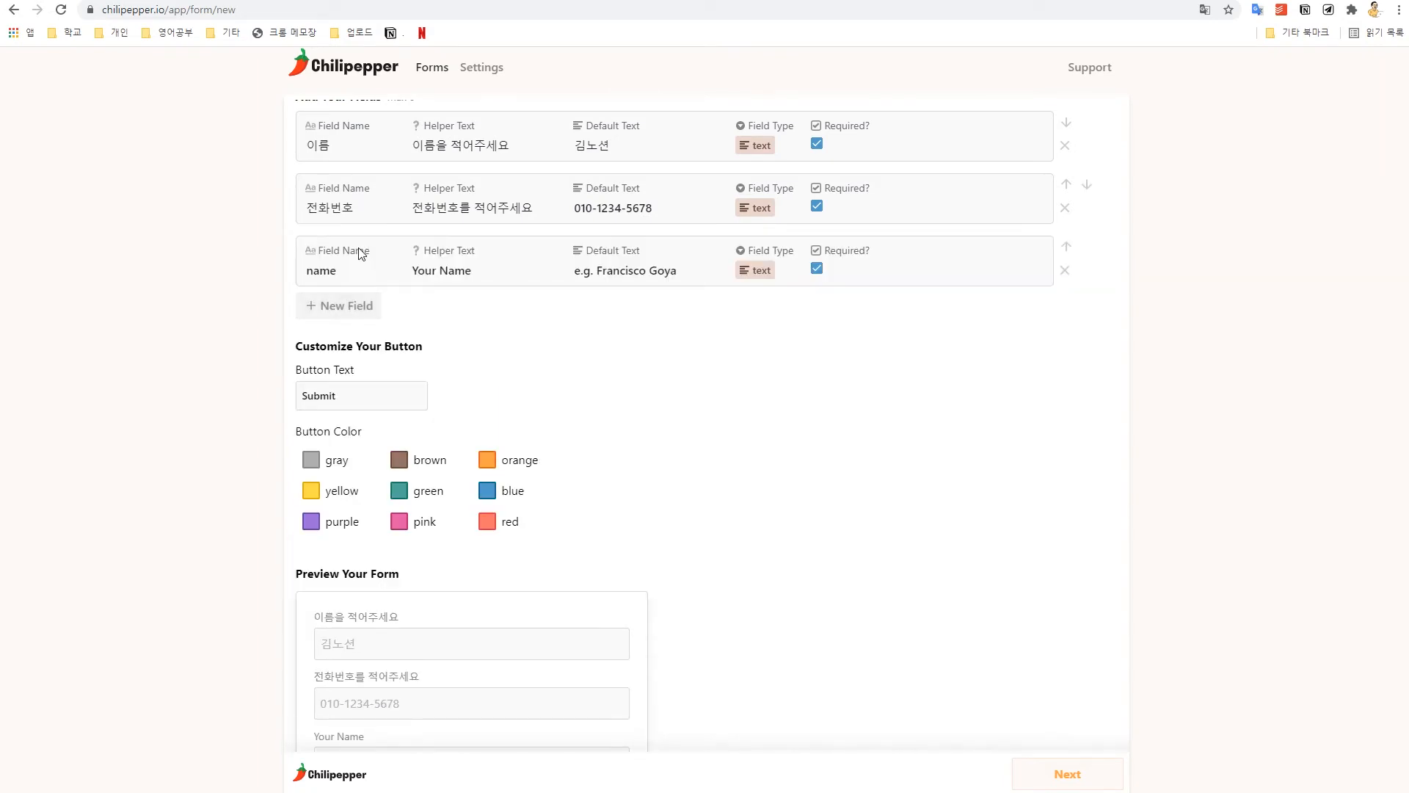
{"action": "left_click_drag", "start_coordinate": [346, 269], "coordinate": [240, 288]}
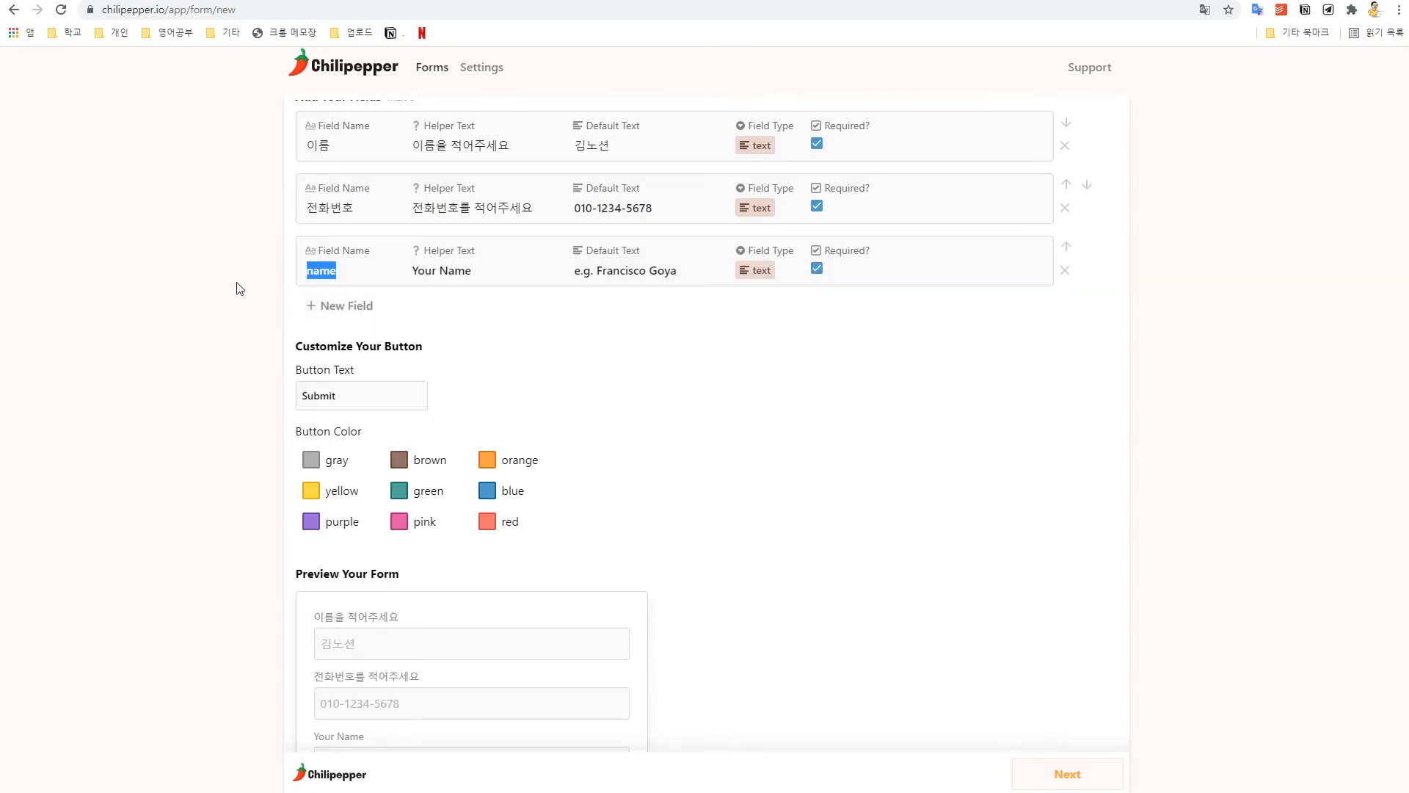
{"action": "key", "text": "BackSpace"}
{"action": "type", "text": "이메일"}
{"action": "key", "text": "Tab"}
{"action": "type", "text": "이메일을 적어주셍"}
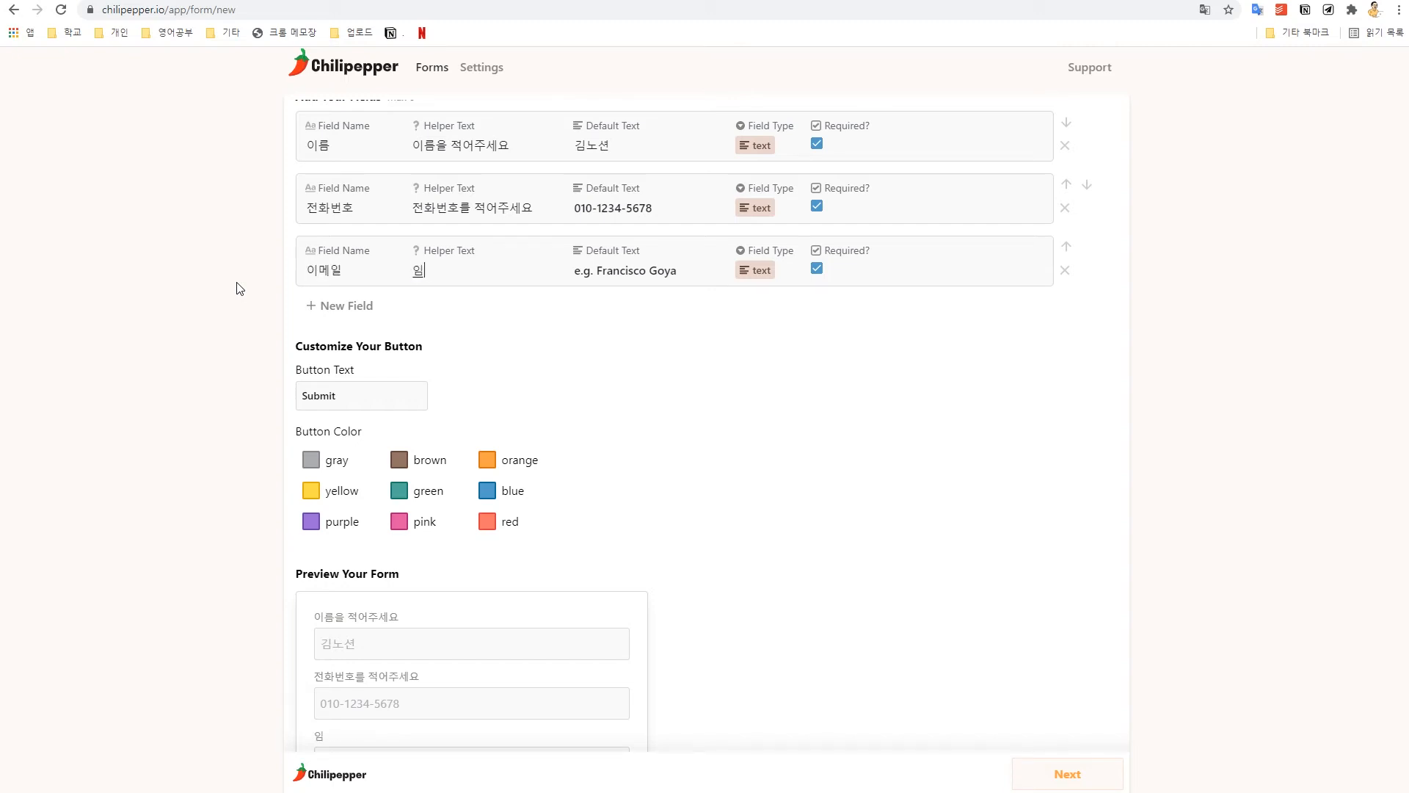
{"action": "type", "text": "요"}
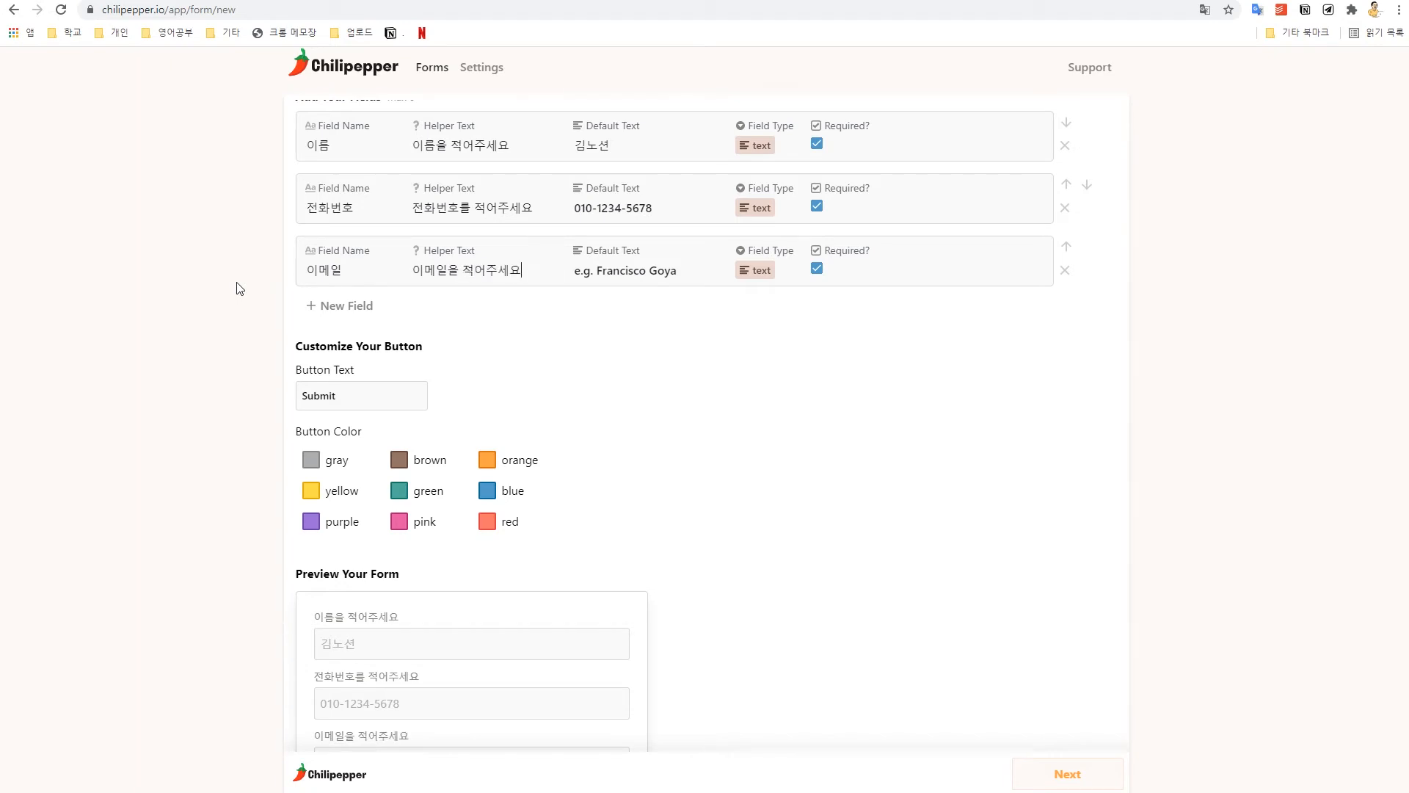
{"action": "left_click_drag", "start_coordinate": [315, 736], "coordinate": [435, 739]}
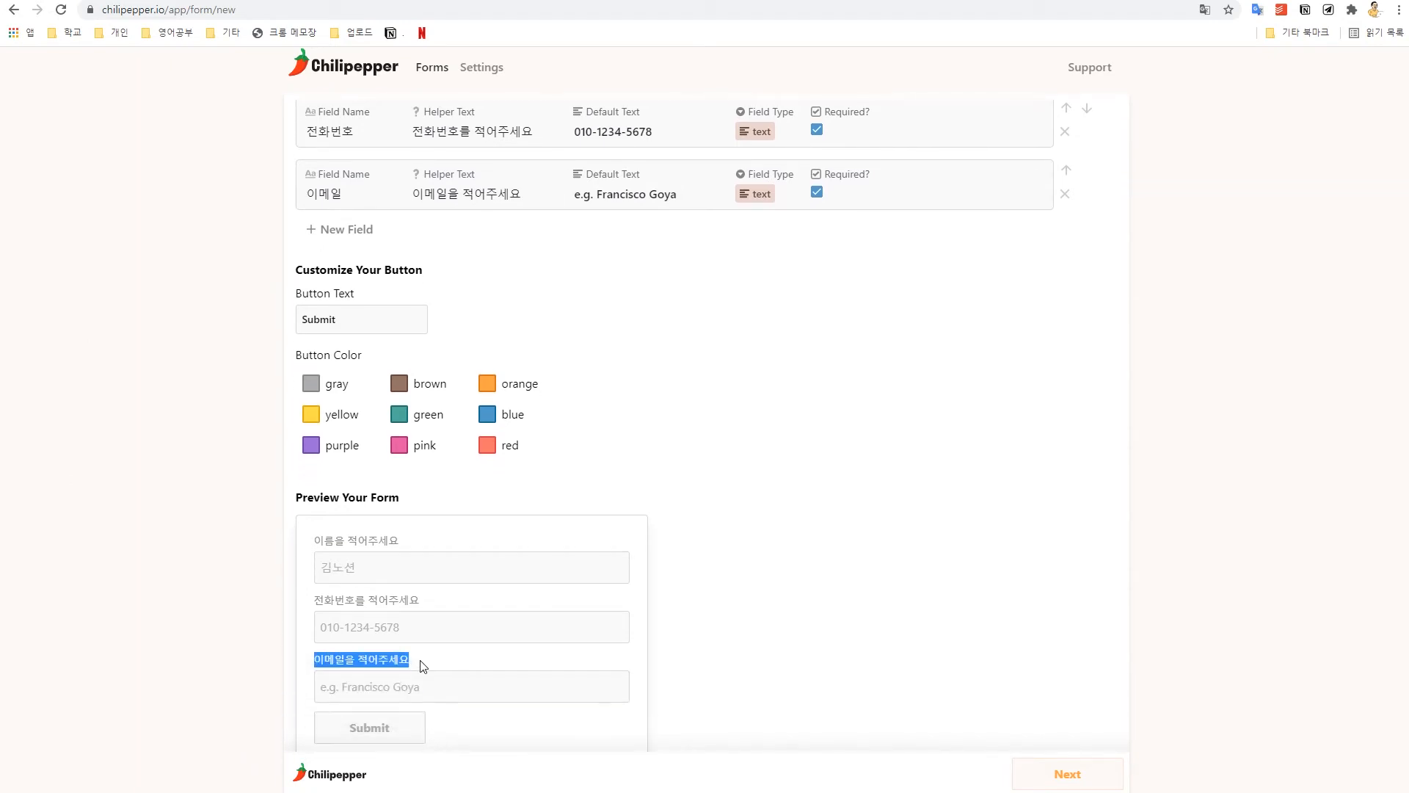
Step: Set 이메일's default text to a sample email address and its type to email
{"action": "left_click", "coordinate": [636, 195]}
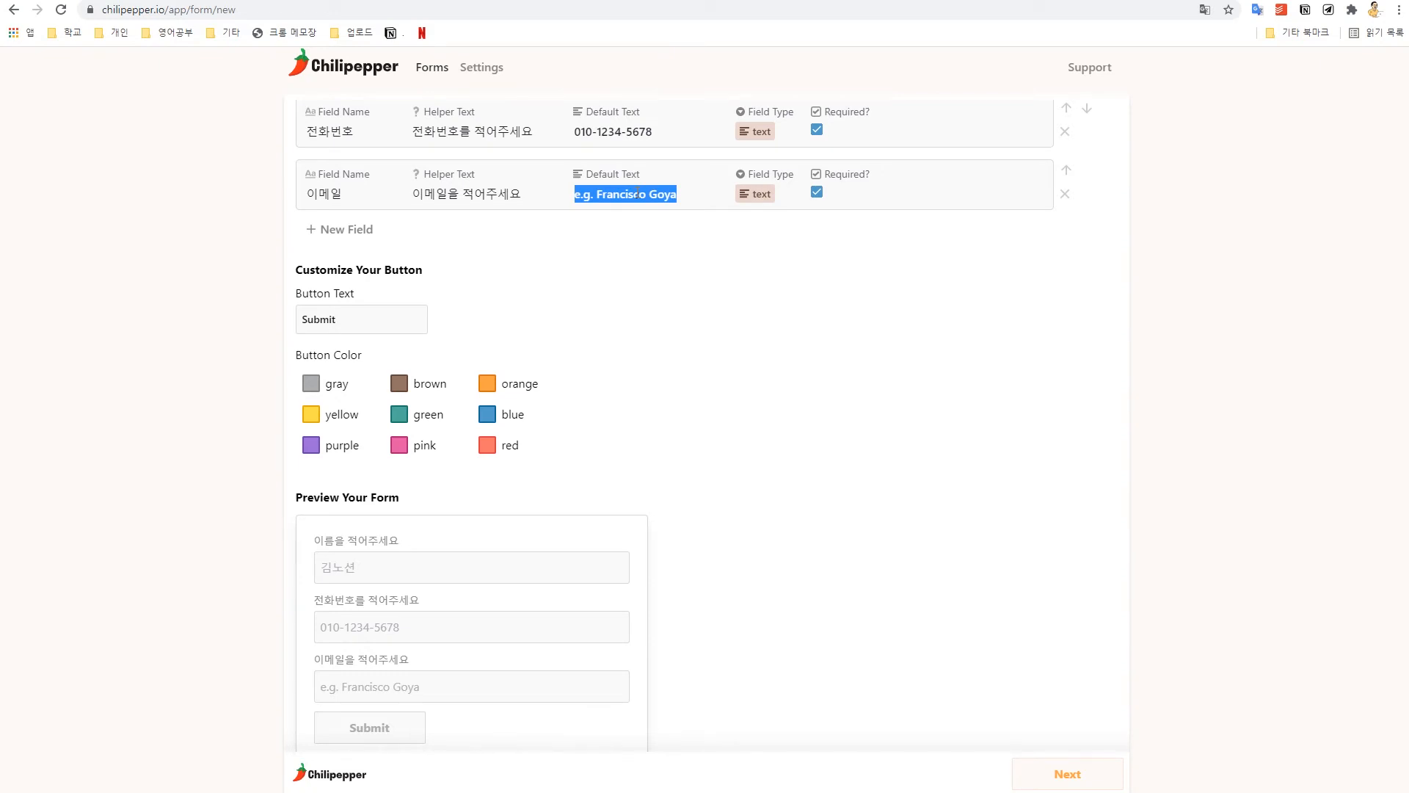
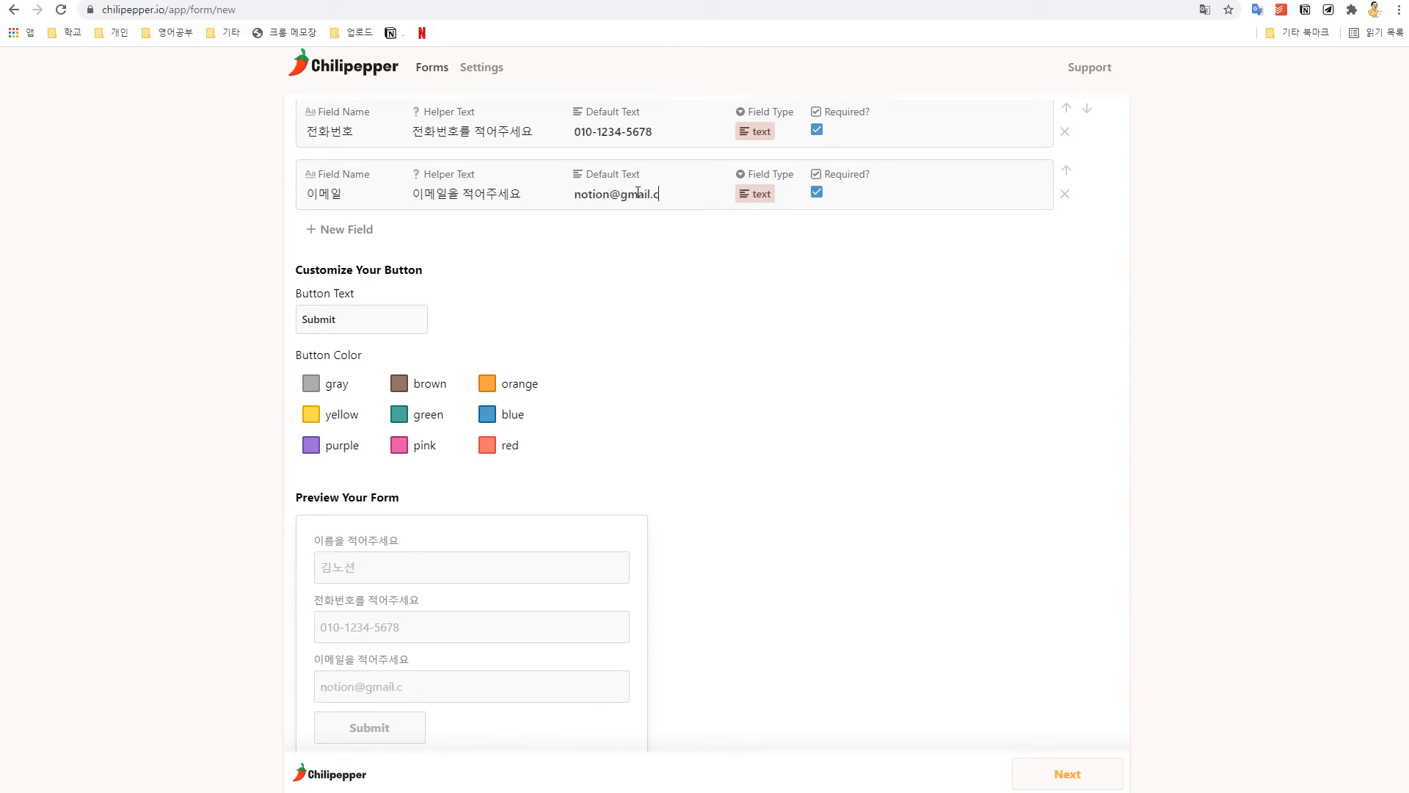
{"action": "left_click", "coordinate": [754, 197]}
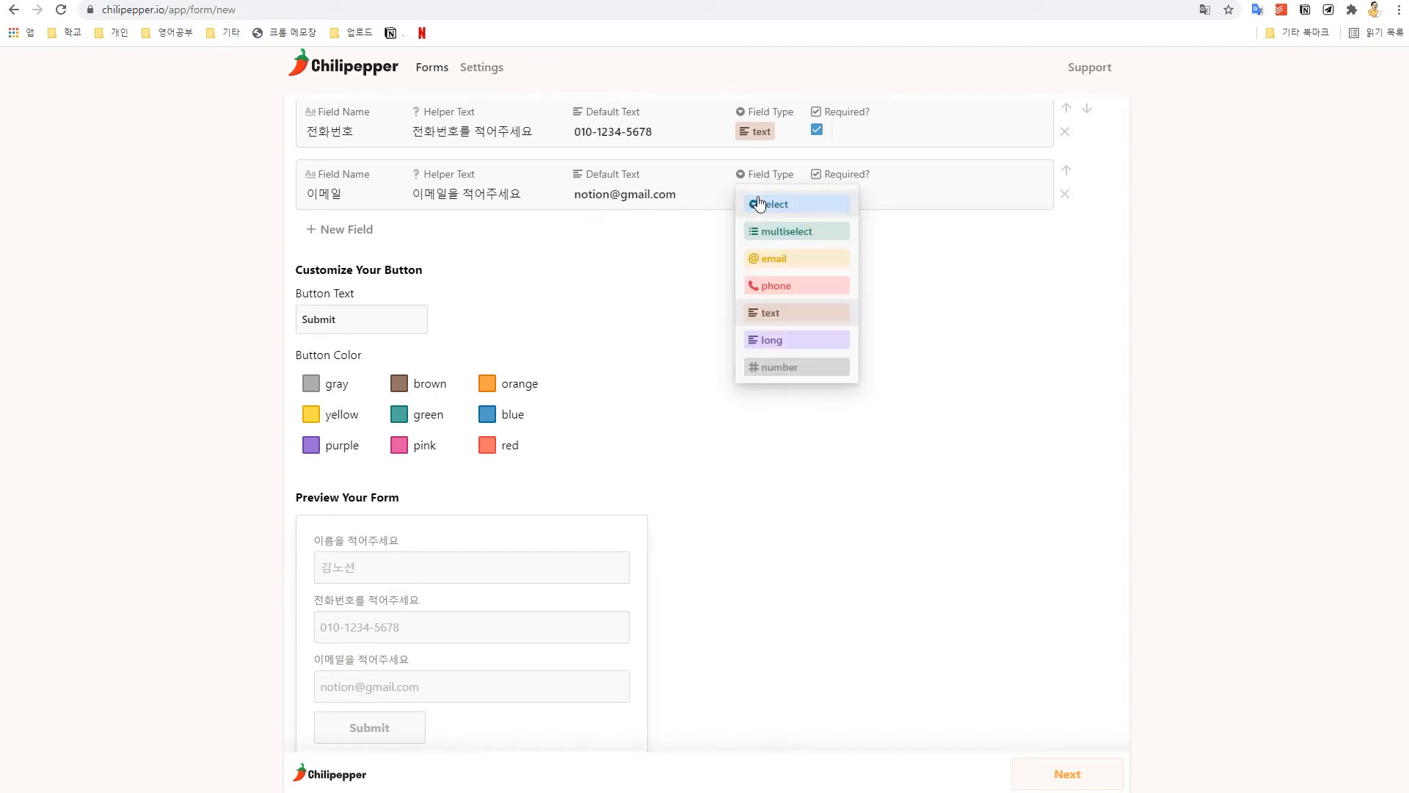
{"action": "left_click", "coordinate": [791, 264]}
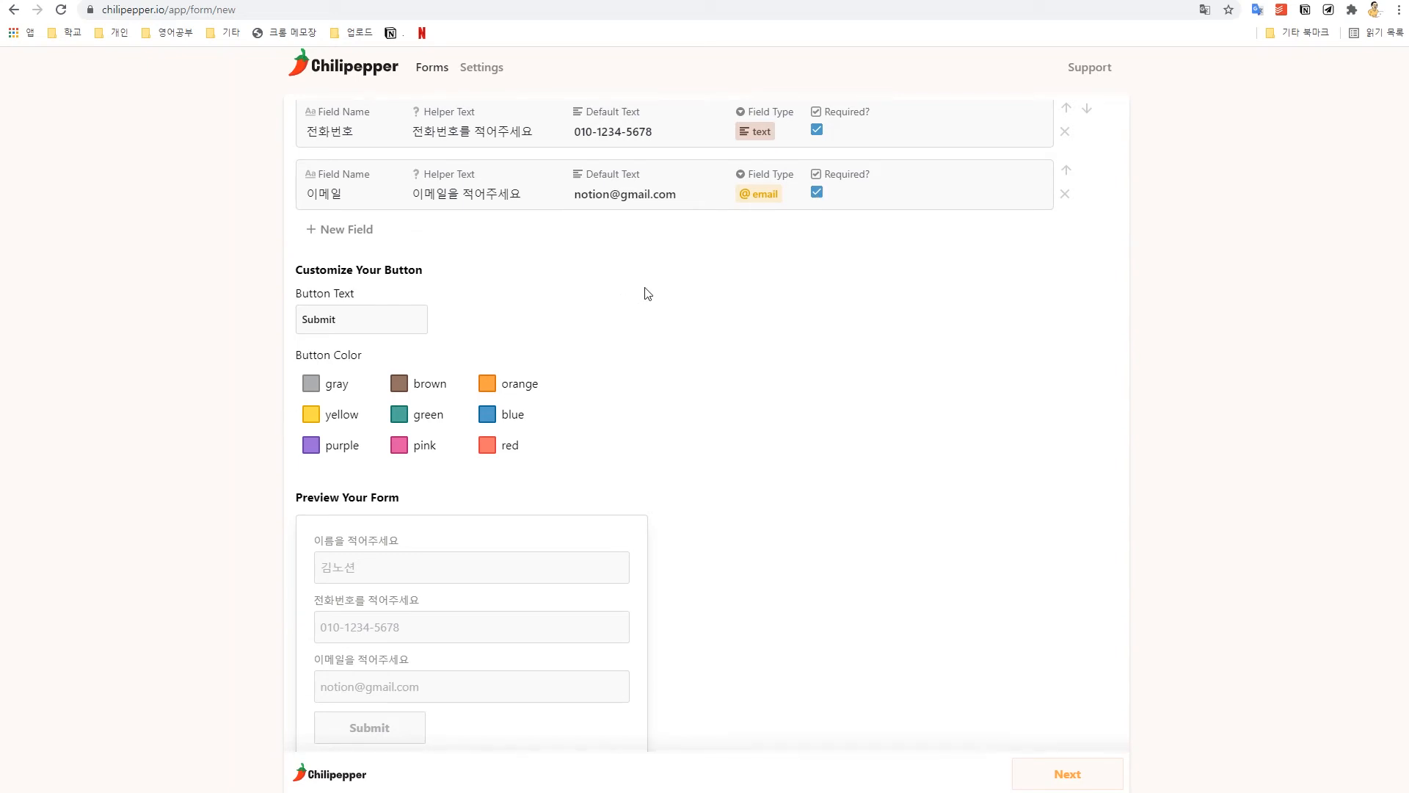
{"action": "scroll", "coordinate": [632, 290], "scroll_direction": "down", "scroll_amount": 1}
{"action": "scroll", "coordinate": [558, 298], "scroll_direction": "up", "scroll_amount": 2}
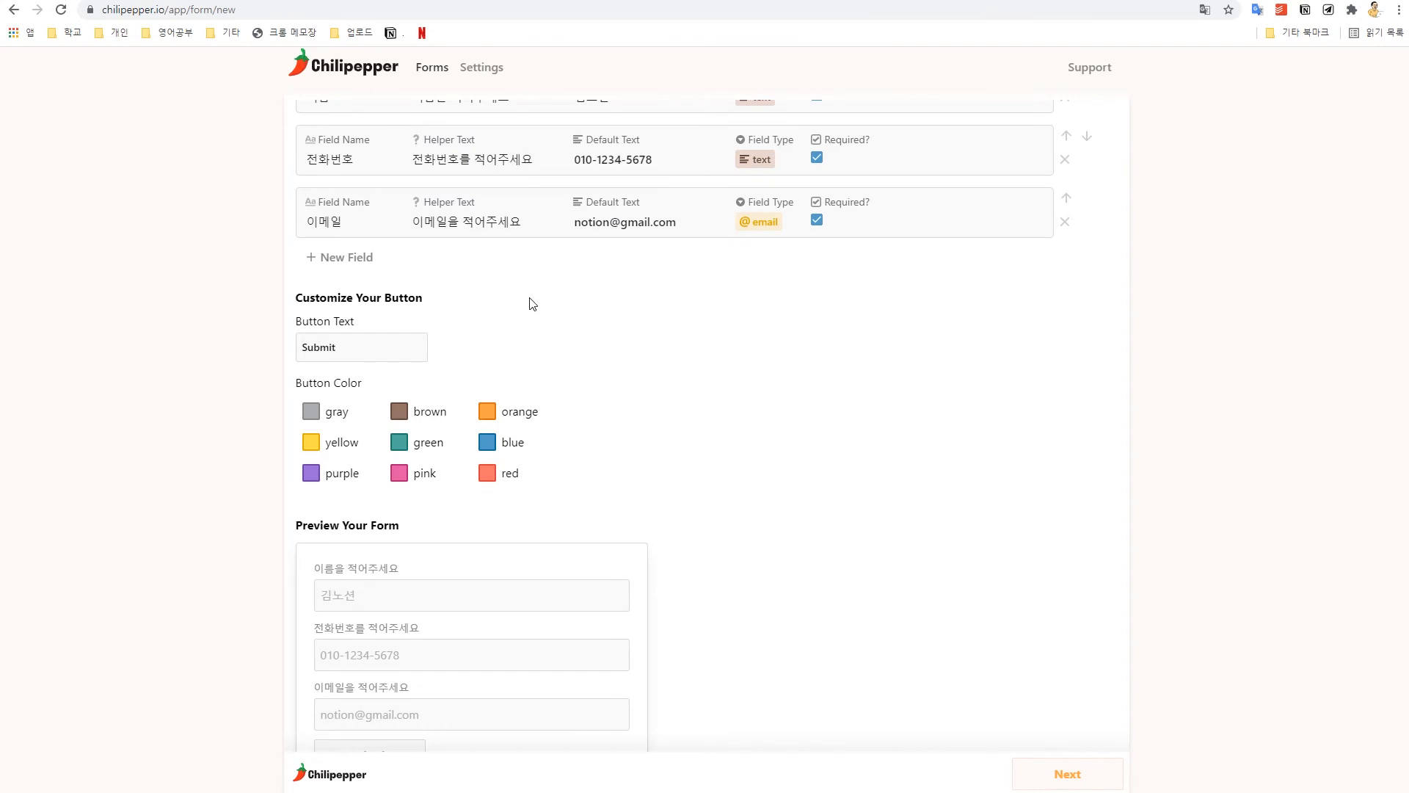
{"action": "left_click", "coordinate": [364, 266]}
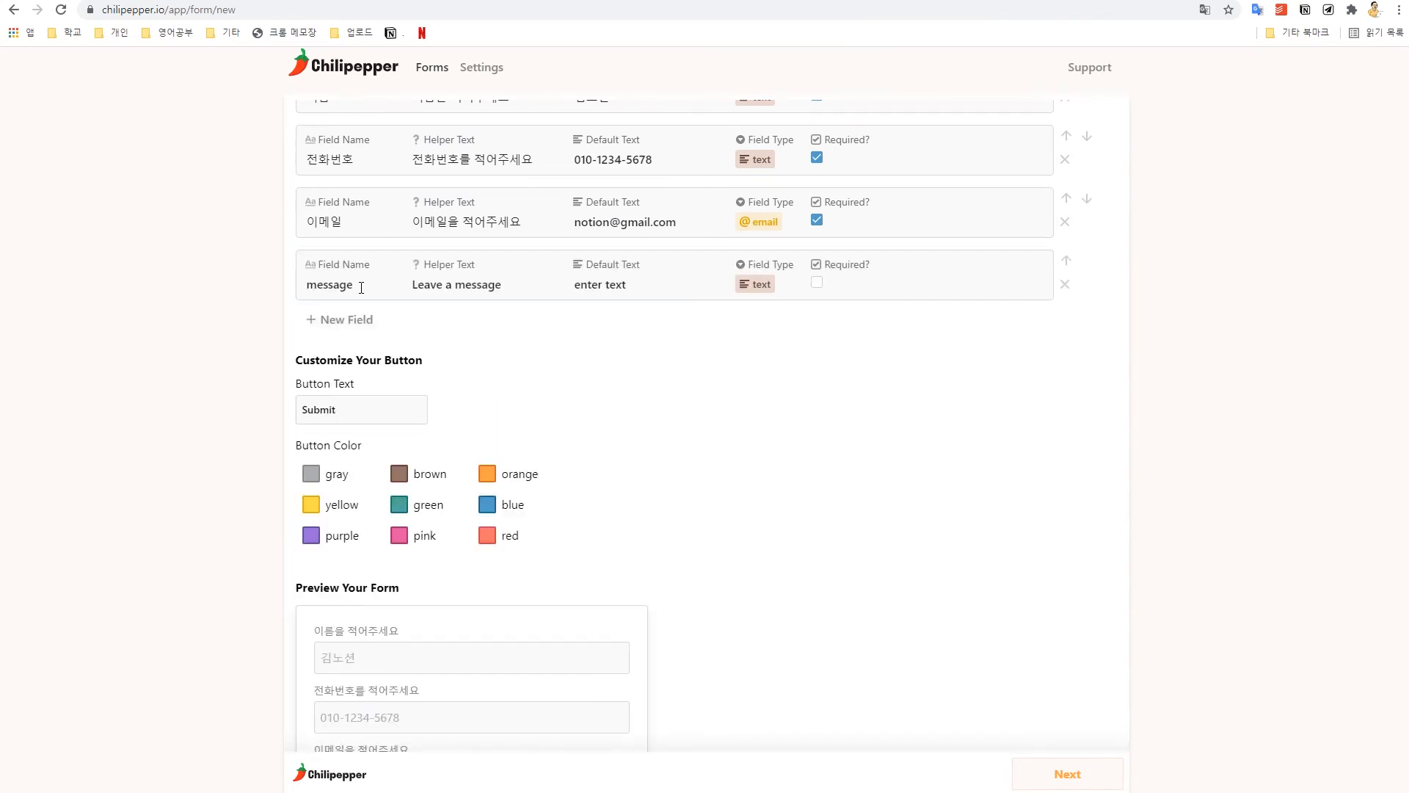
{"action": "double_click", "coordinate": [365, 285]}
{"action": "key", "text": "BackSpace"}
{"action": "type", "text": "동아리"}
{"action": "key", "text": "Tab"}
{"action": "type", "text": "동아리를 선택ㅎㅐ주세요"}
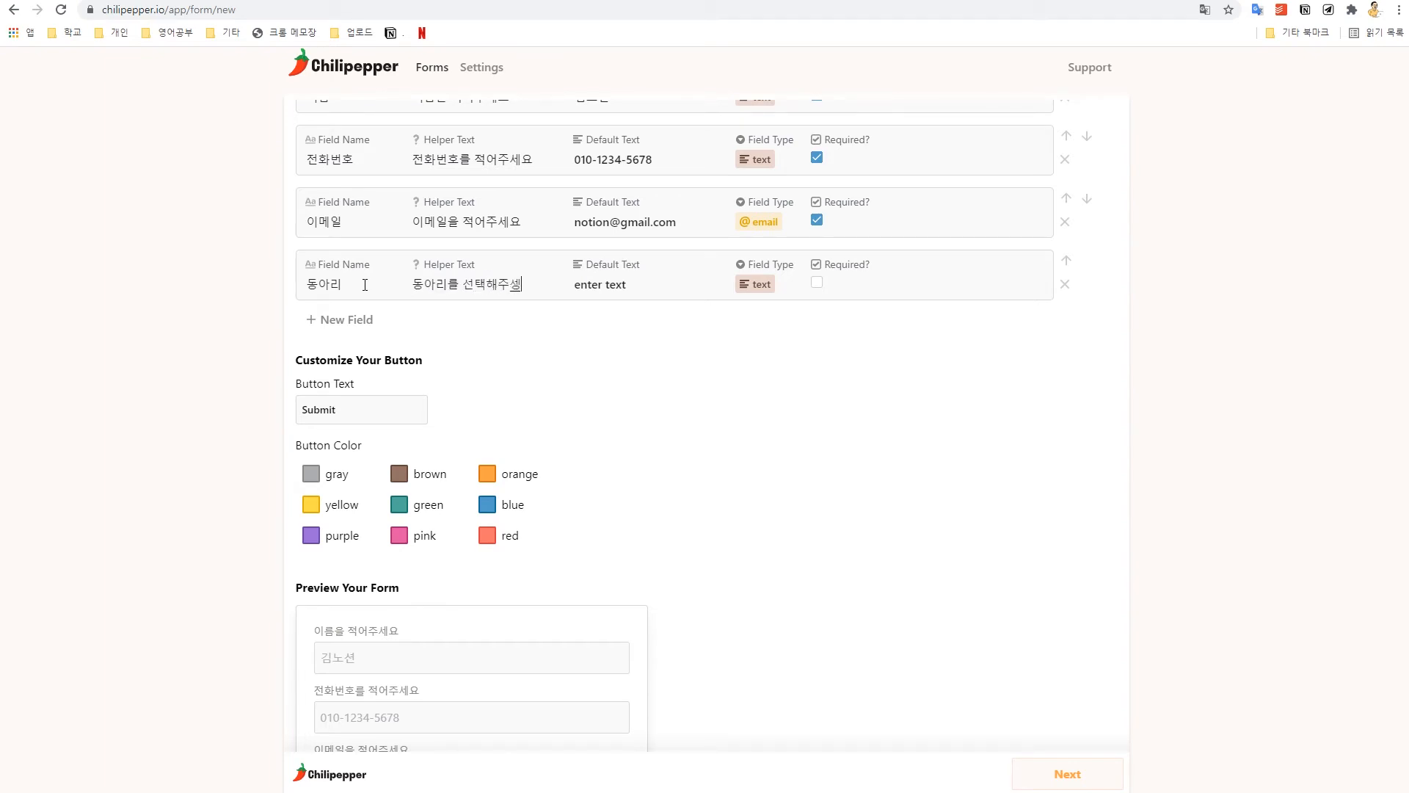
{"action": "key", "text": "Tab"}
{"action": "type", "text": "최대 2개를 선택해주세요."}
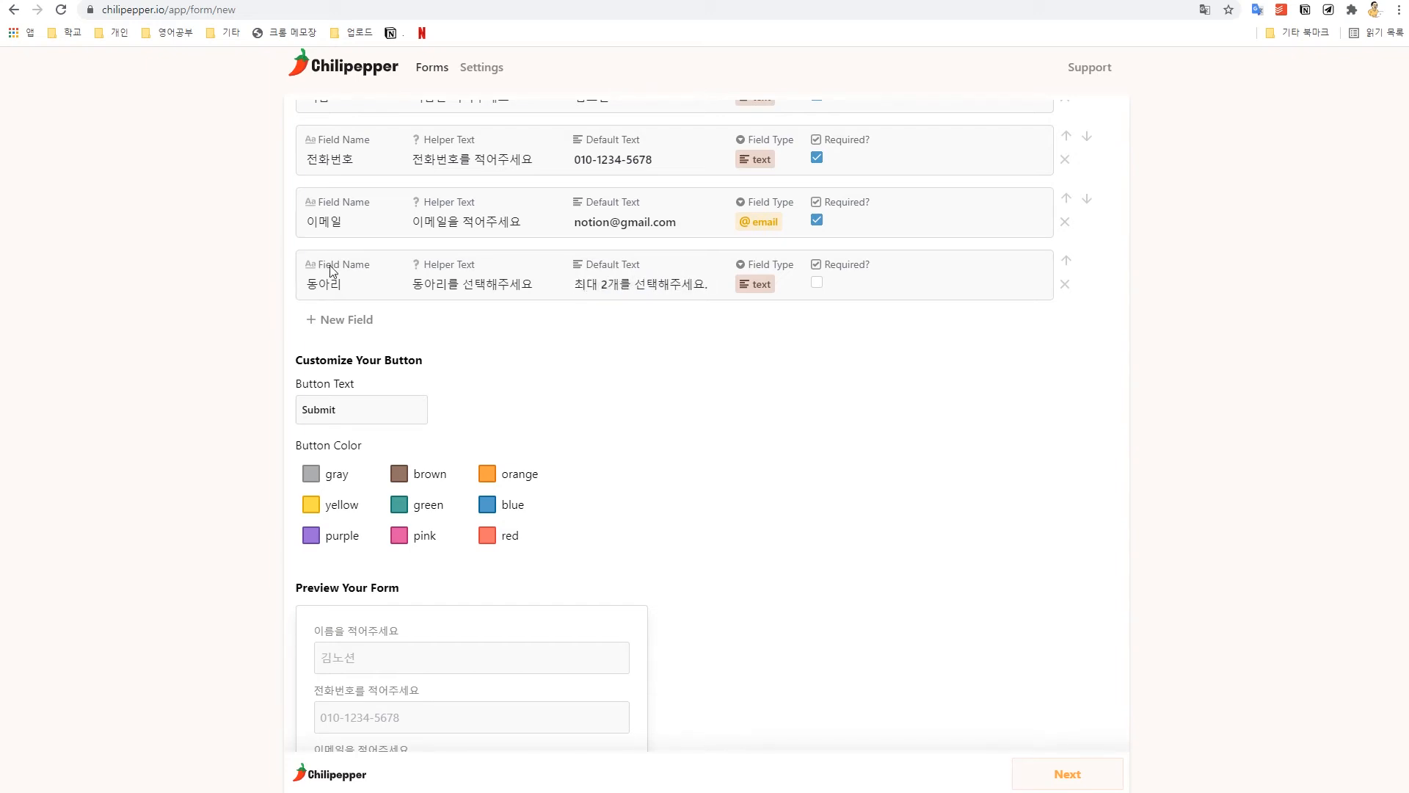
{"action": "key", "text": "BackSpace"}
{"action": "scroll", "coordinate": [749, 504], "scroll_direction": "down", "scroll_amount": 2}
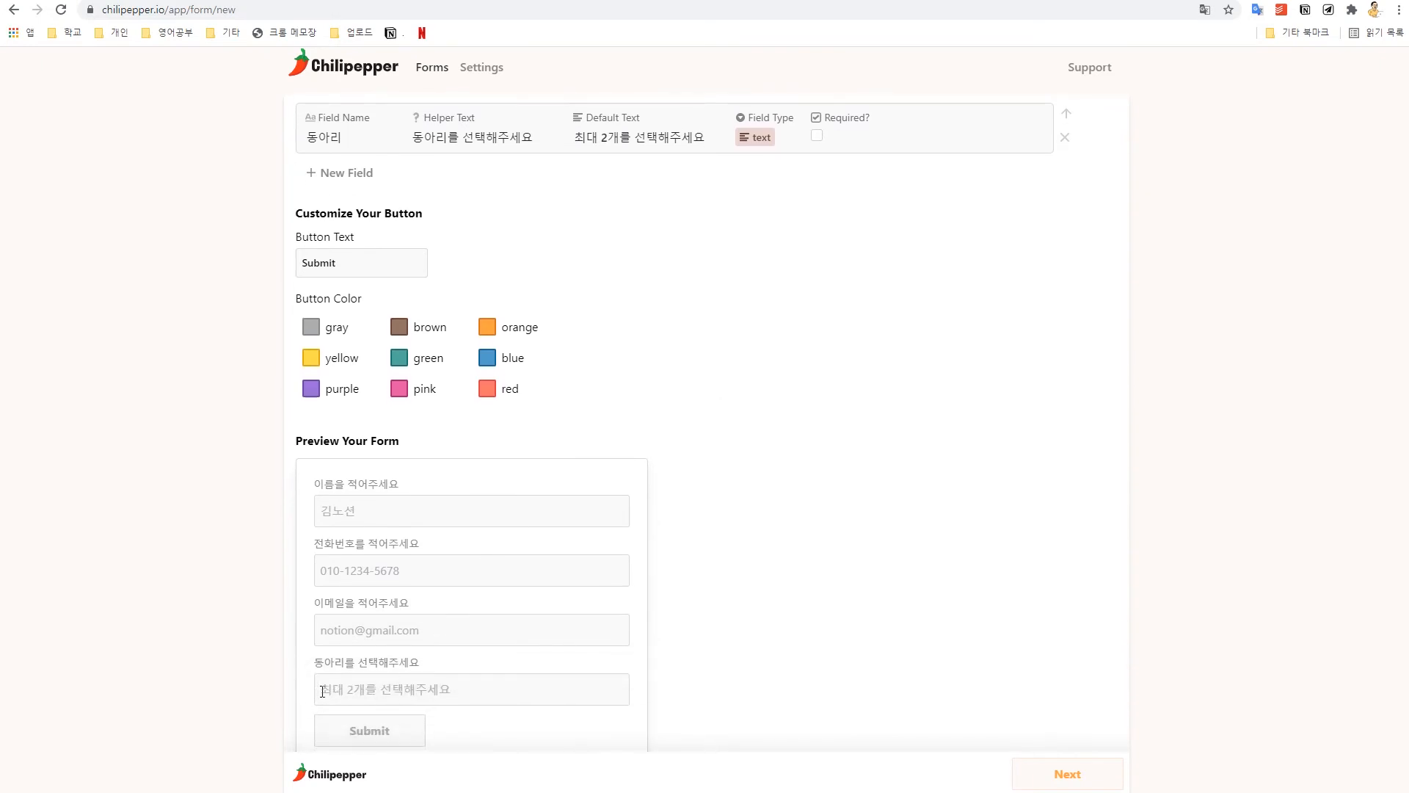
{"action": "left_click", "coordinate": [322, 690]}
{"action": "scroll", "coordinate": [516, 670], "scroll_direction": "down", "scroll_amount": 1}
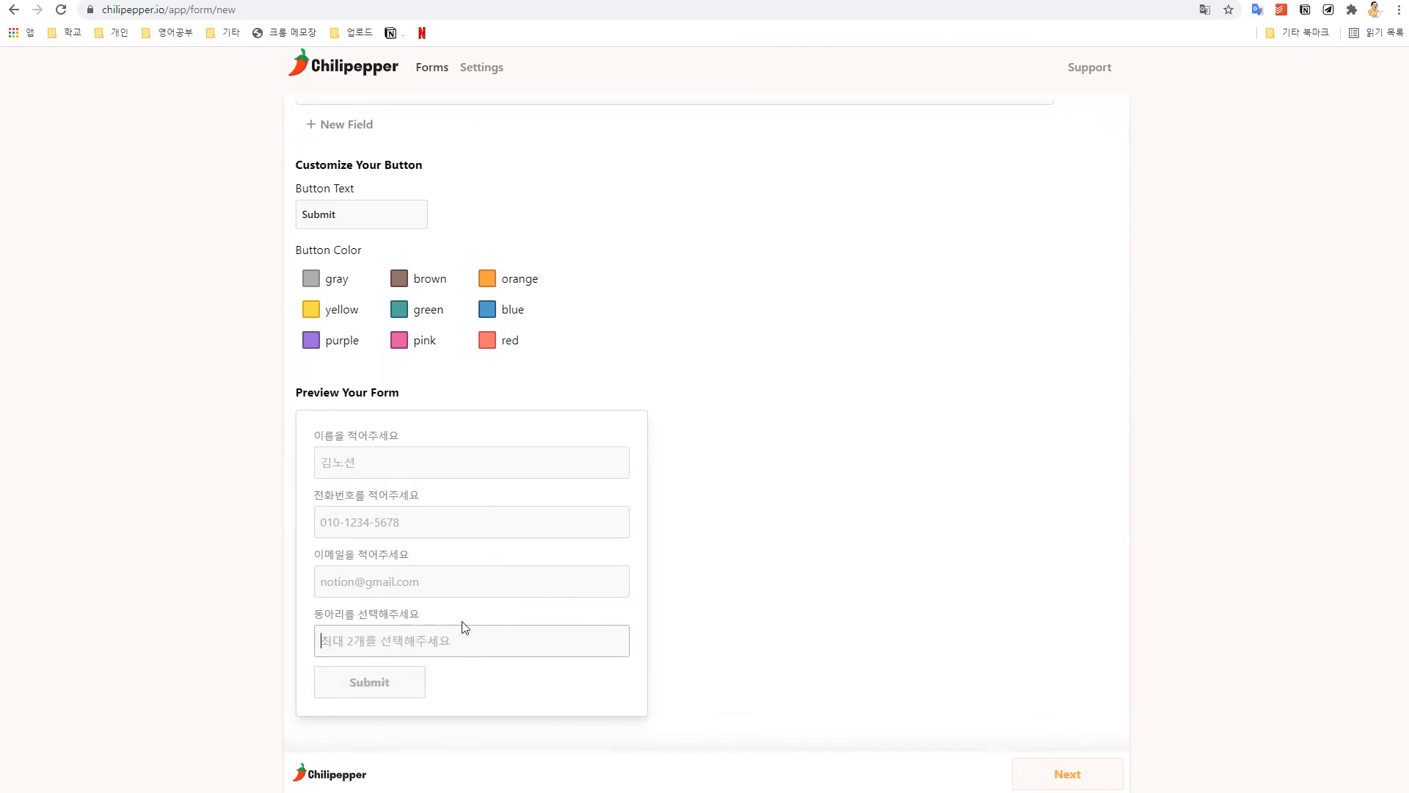
{"action": "scroll", "coordinate": [629, 449], "scroll_direction": "up", "scroll_amount": 4}
{"action": "scroll", "coordinate": [713, 504], "scroll_direction": "down", "scroll_amount": 1}
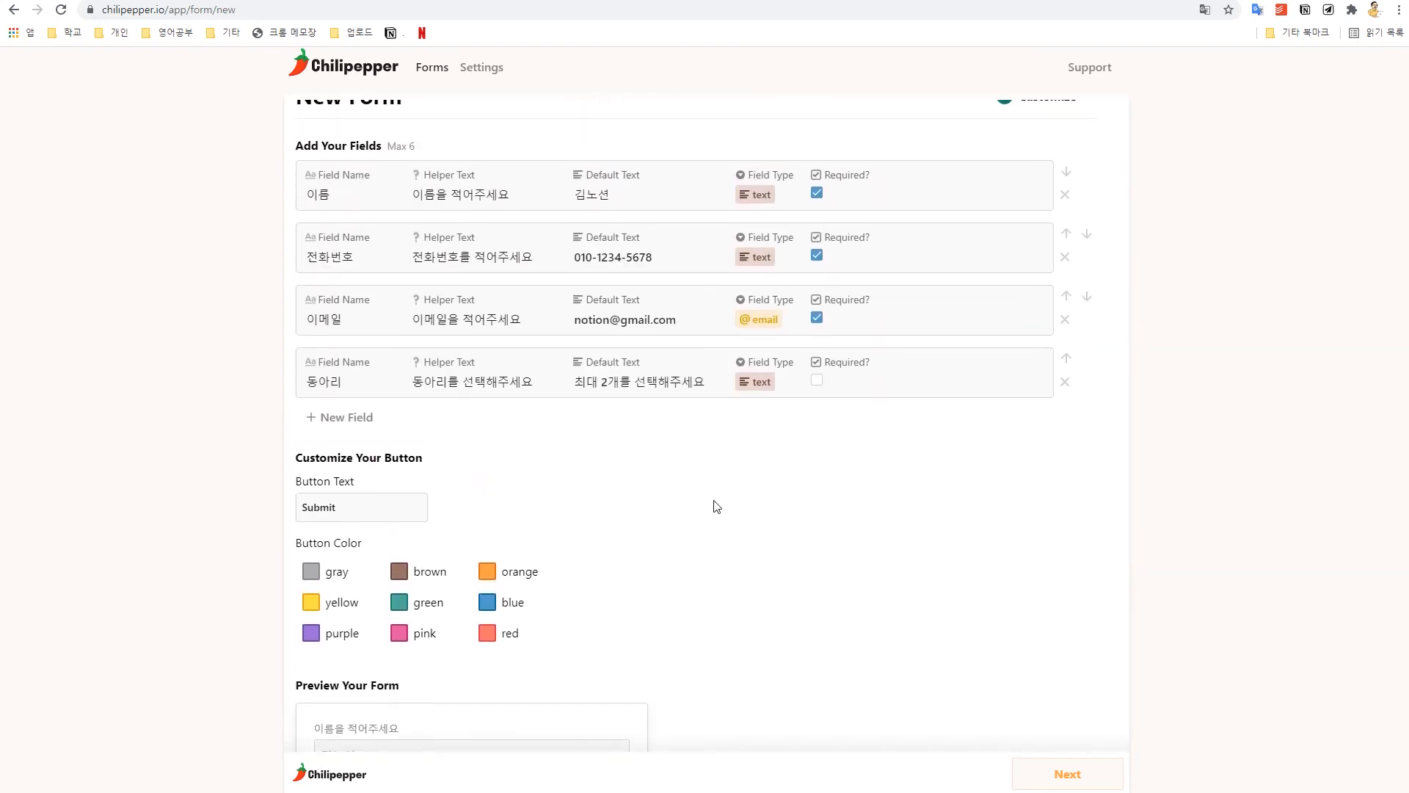
{"action": "scroll", "coordinate": [718, 499], "scroll_direction": "up", "scroll_amount": 1}
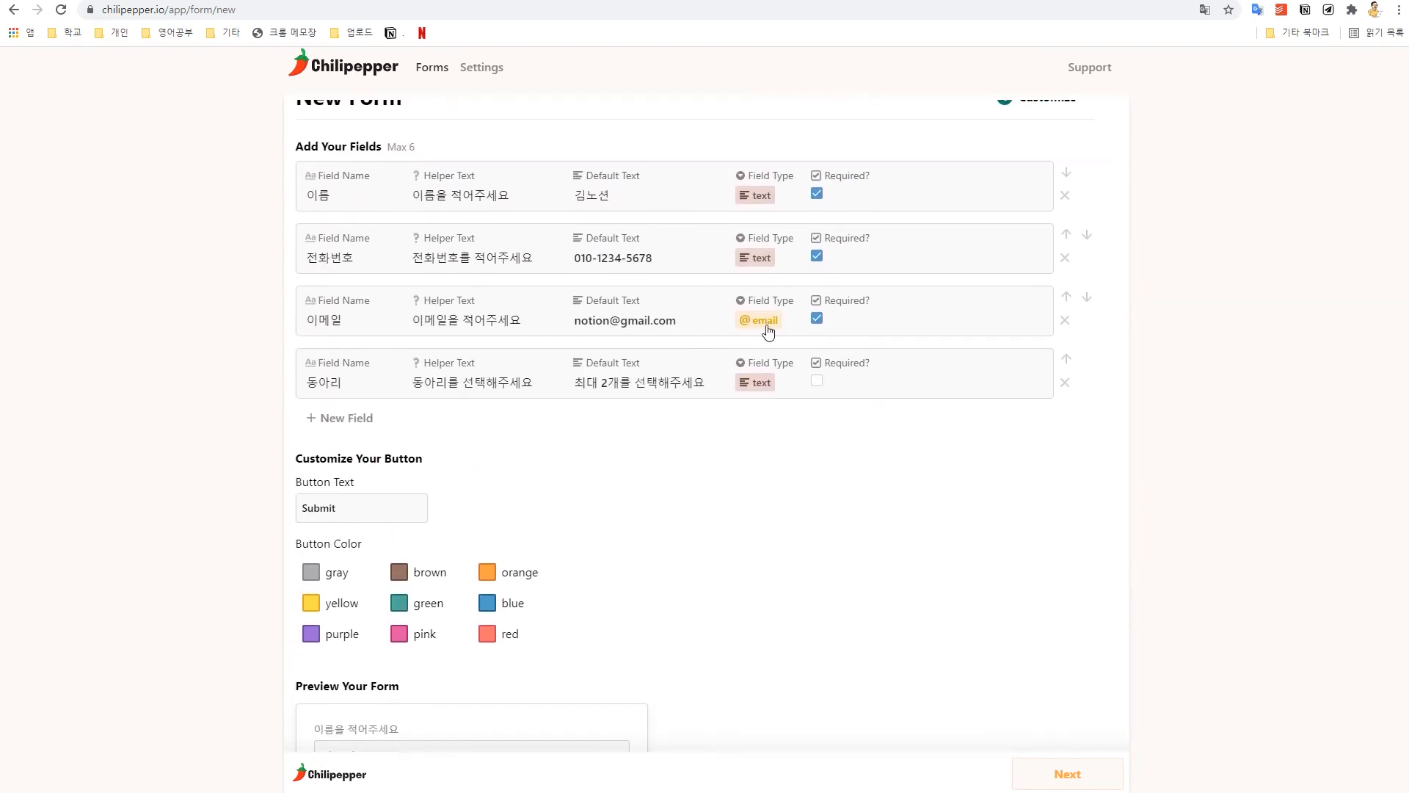
Step: Make the 동아리 field a required multiselect with three blank options, then open Notion's 동아리 신청 page
{"action": "left_click", "coordinate": [755, 383]}
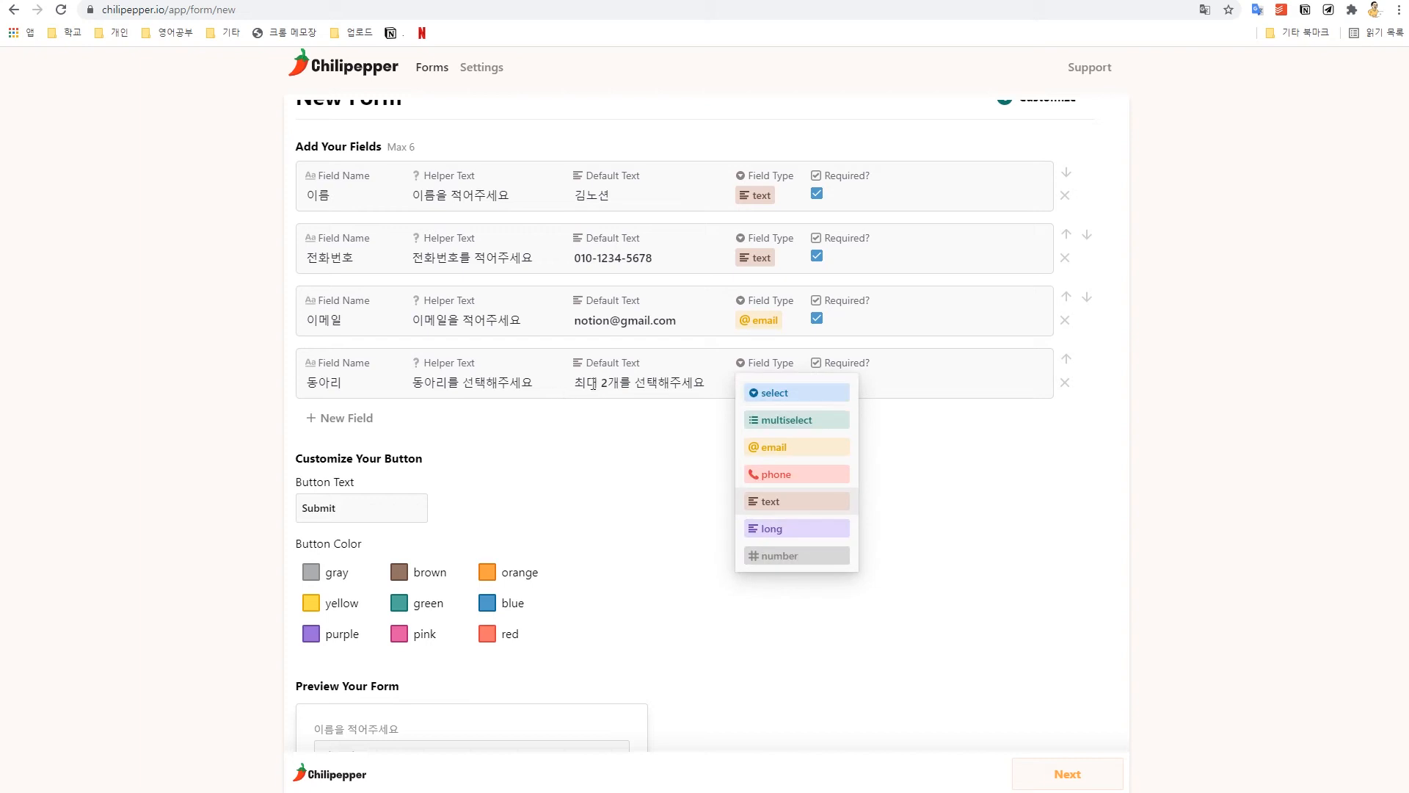
{"action": "left_click", "coordinate": [821, 426]}
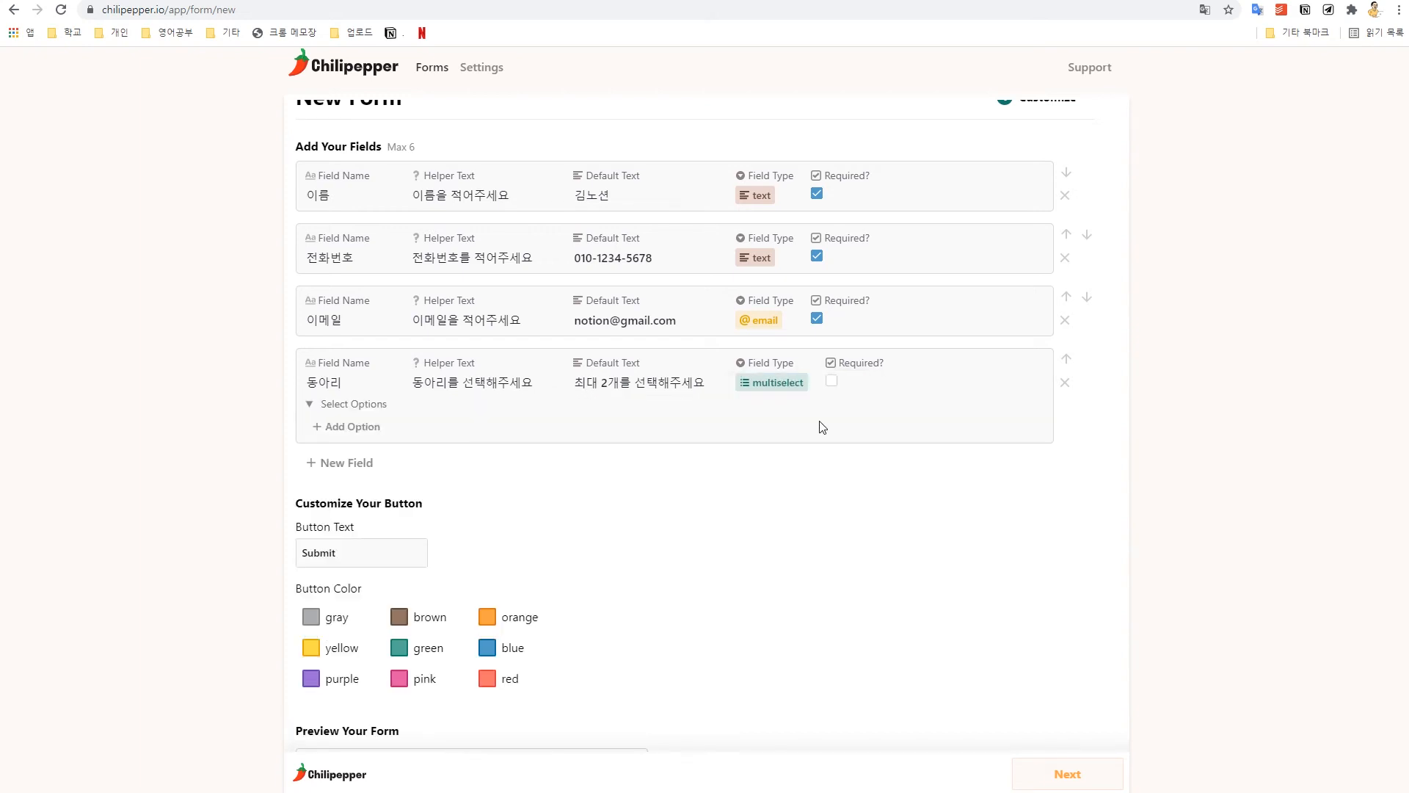
{"action": "left_click", "coordinate": [832, 382]}
{"action": "left_click", "coordinate": [359, 434]}
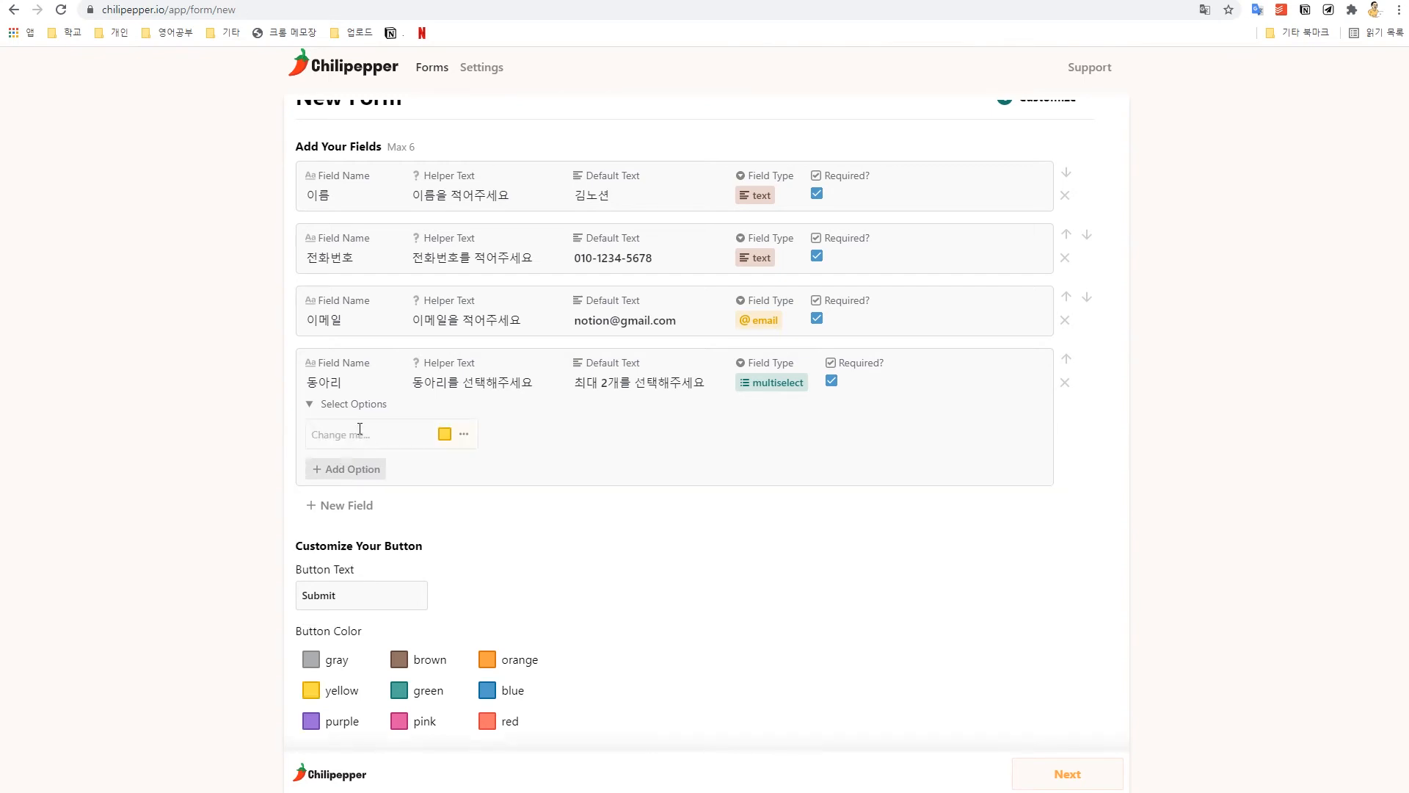
{"action": "left_click", "coordinate": [377, 469]}
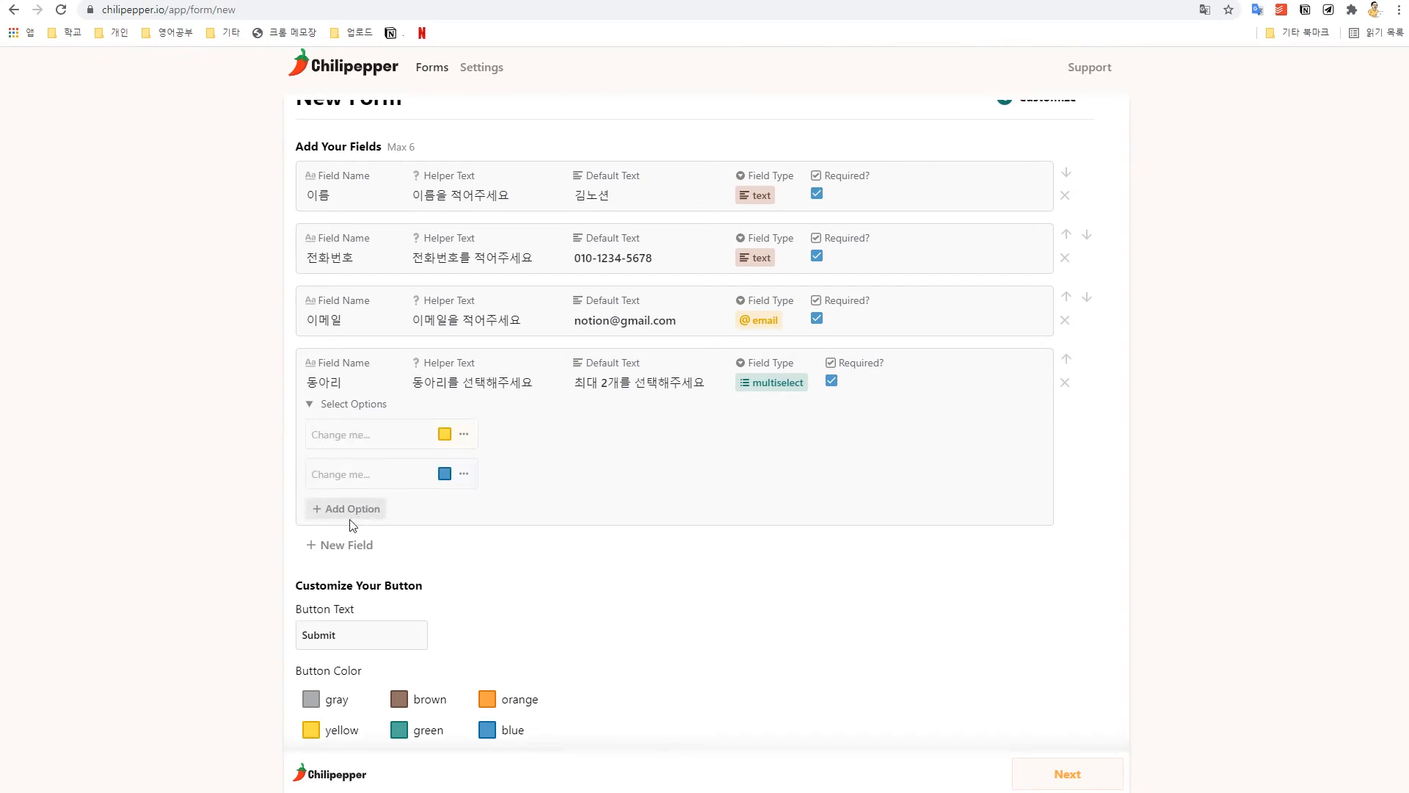
{"action": "left_click", "coordinate": [367, 510]}
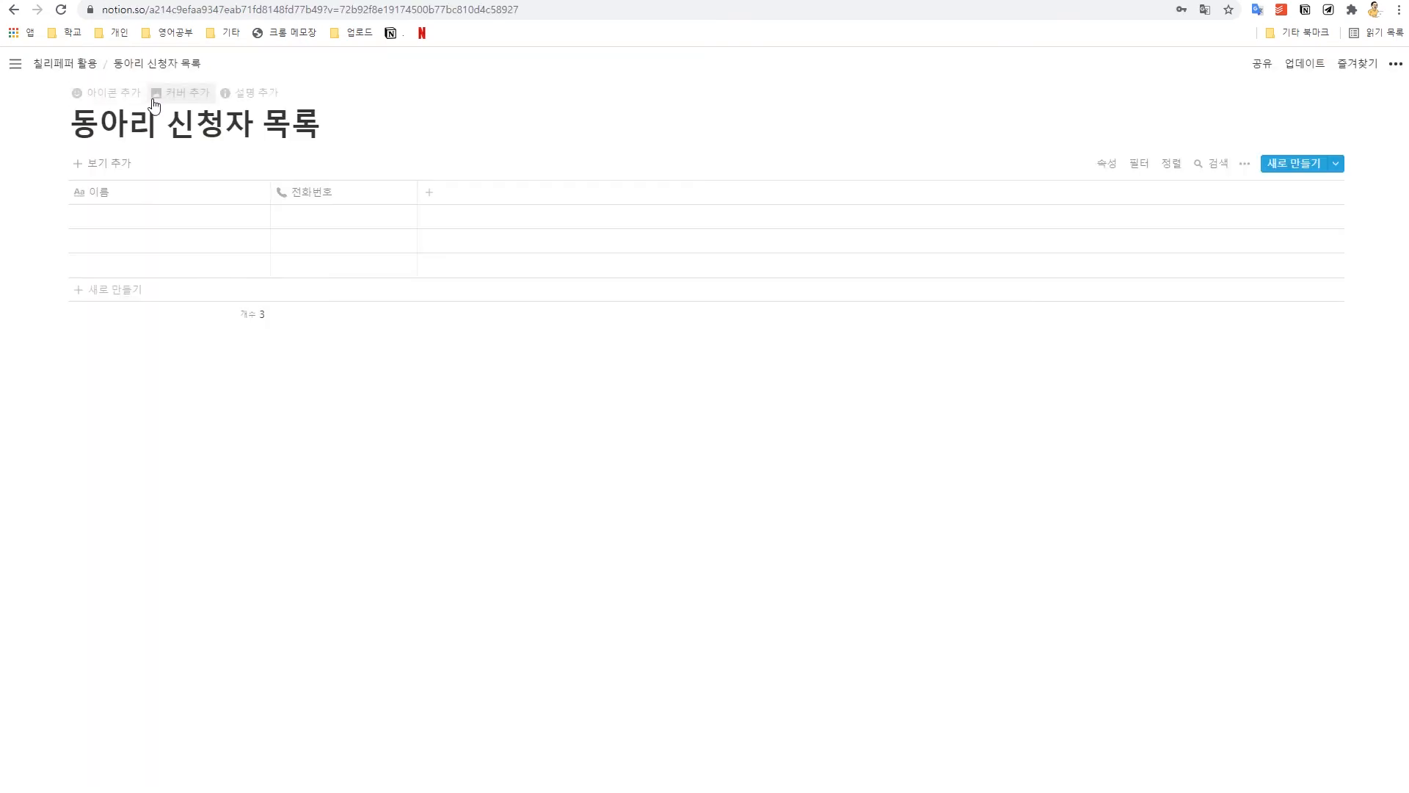
{"action": "left_click", "coordinate": [85, 63]}
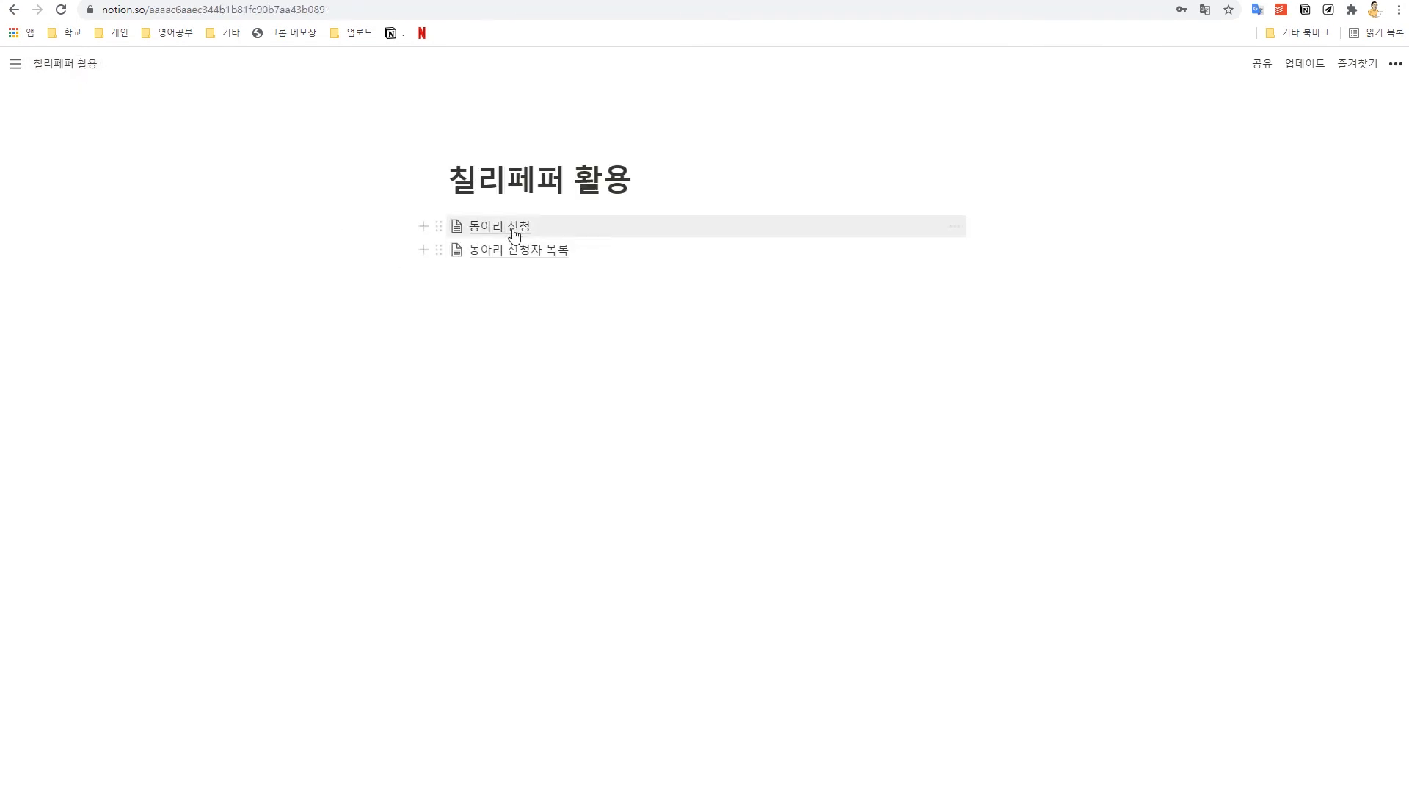
{"action": "left_click", "coordinate": [516, 227]}
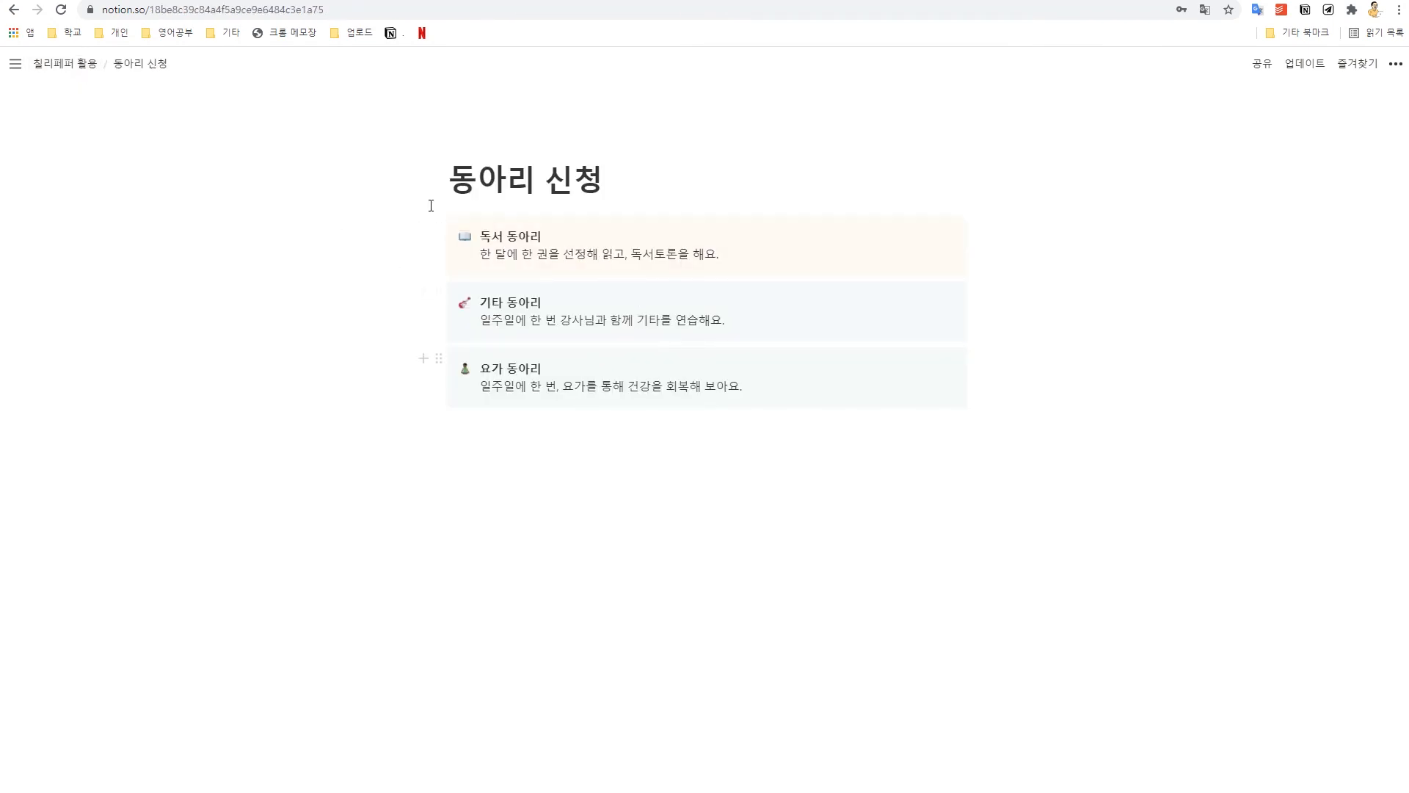
Step: Enter the club options 독서 동아리, 기타 동아리 and 요가 동아리
{"action": "left_click", "coordinate": [285, 0]}
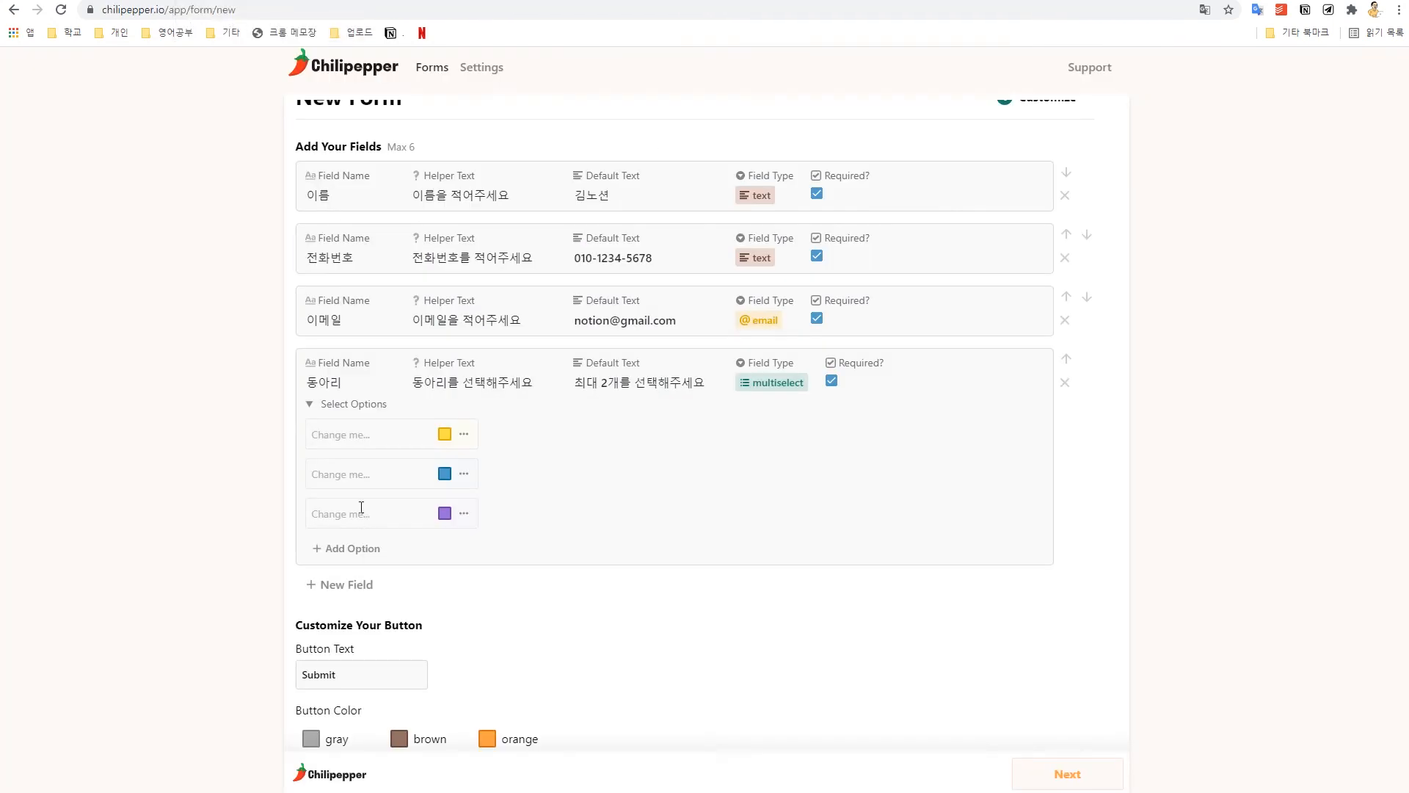
{"action": "type", "text": "독서 동아리"}
{"action": "key", "text": "Return"}
{"action": "type", "text": "기타 동아리"}
{"action": "key", "text": "Return"}
{"action": "type", "text": "이가 동"}
{"action": "type", "text": "아리"}
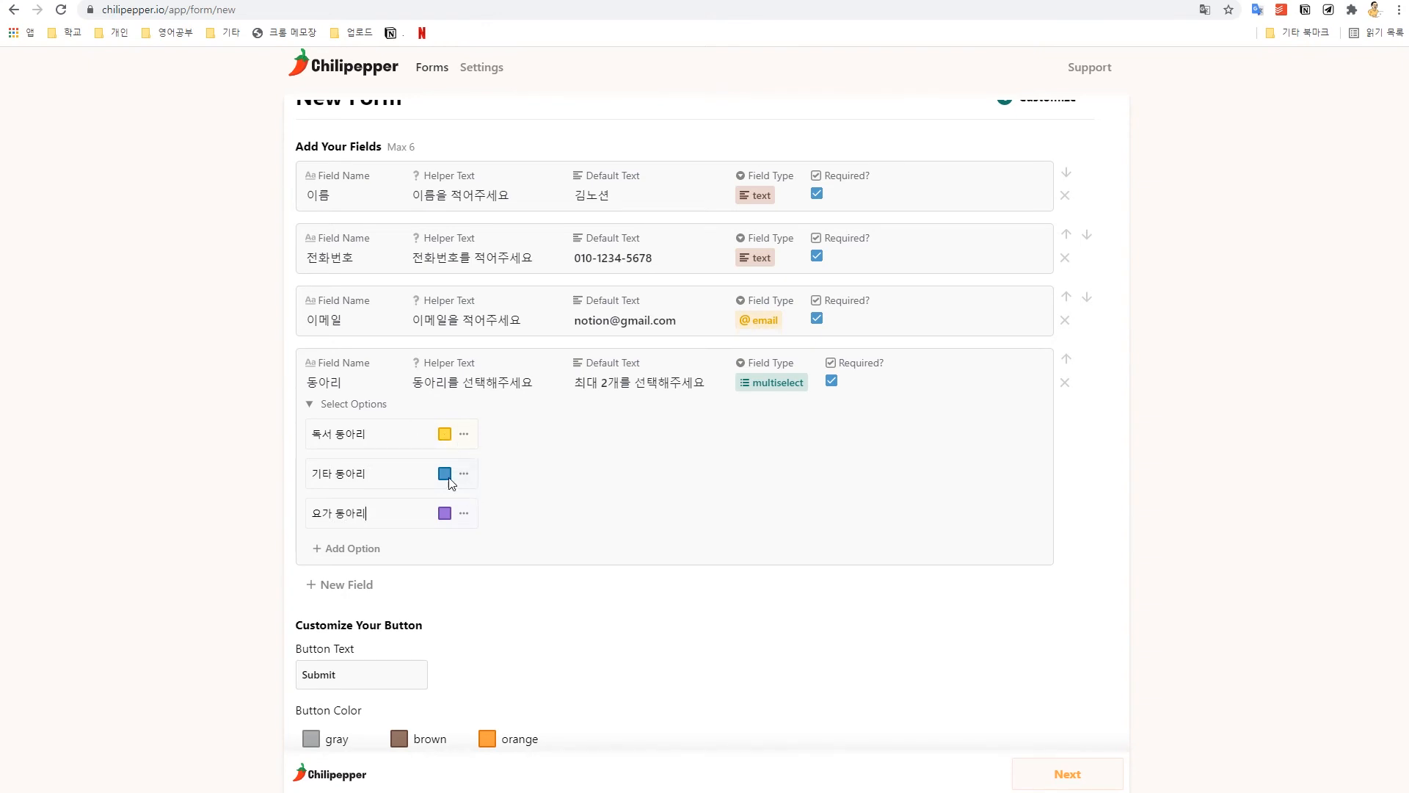
Step: In the form preview, pick 독서 동아리 and 기타 동아리, then remove both picks
{"action": "scroll", "coordinate": [512, 524], "scroll_direction": "down", "scroll_amount": 6}
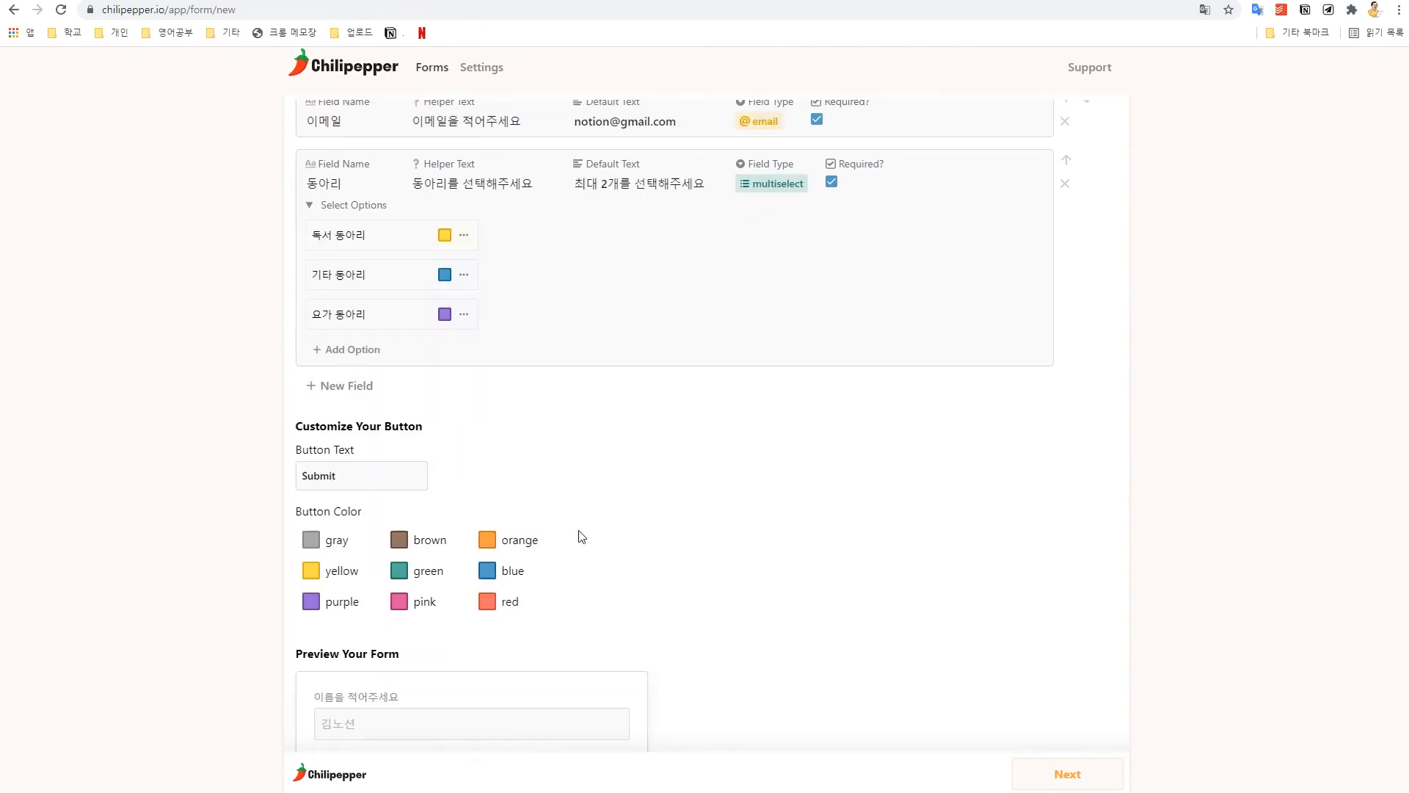
{"action": "left_click", "coordinate": [519, 649]}
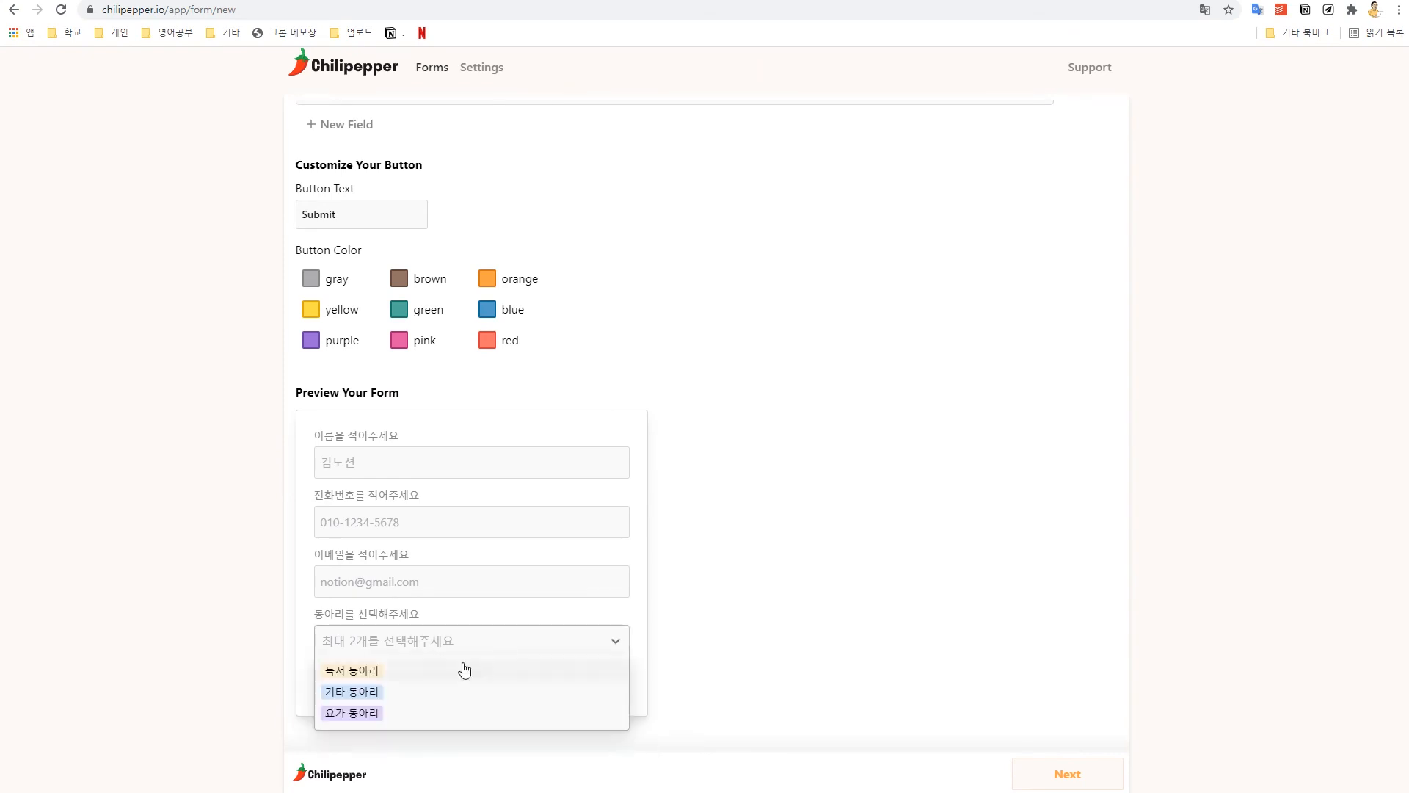
{"action": "left_click", "coordinate": [359, 672]}
{"action": "left_click", "coordinate": [387, 649]}
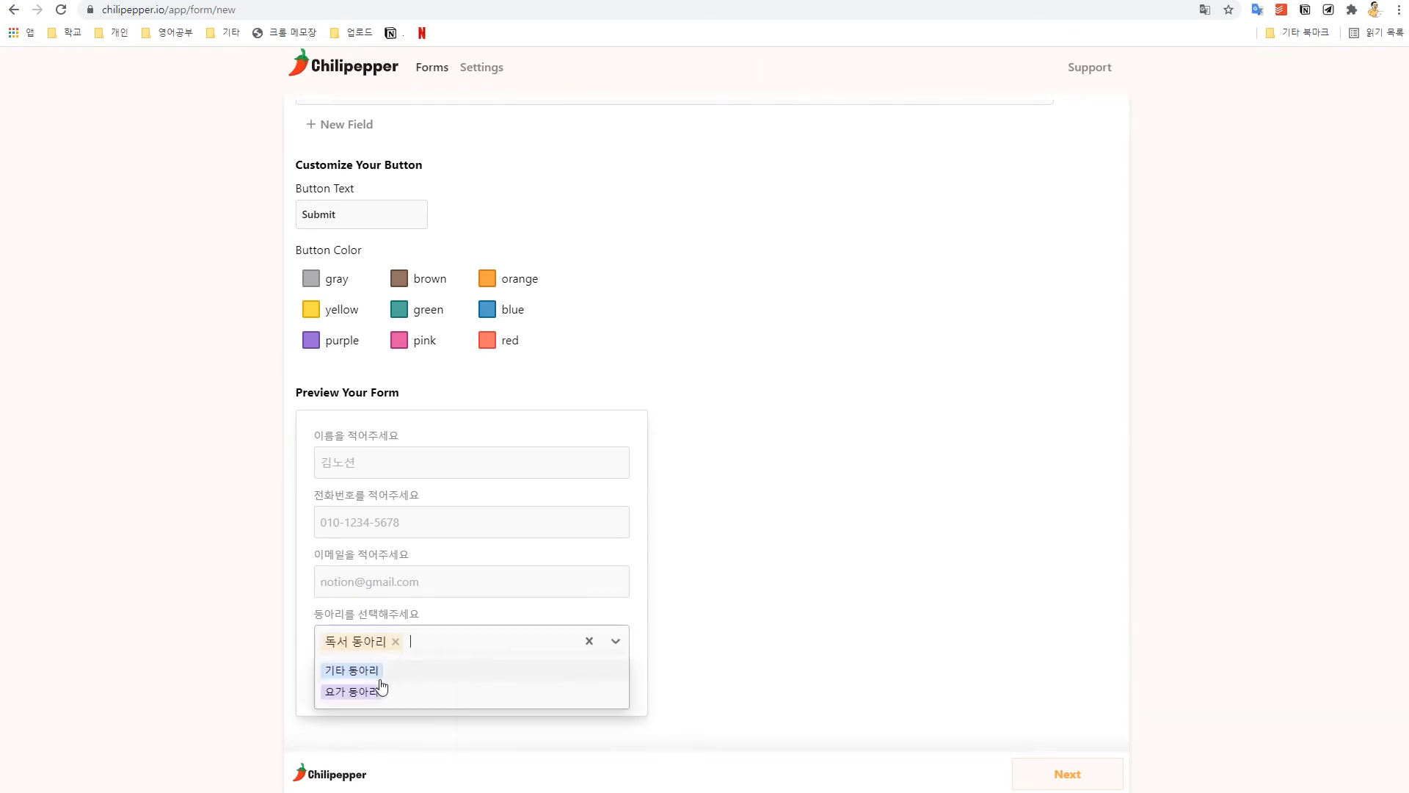
{"action": "left_click", "coordinate": [351, 671]}
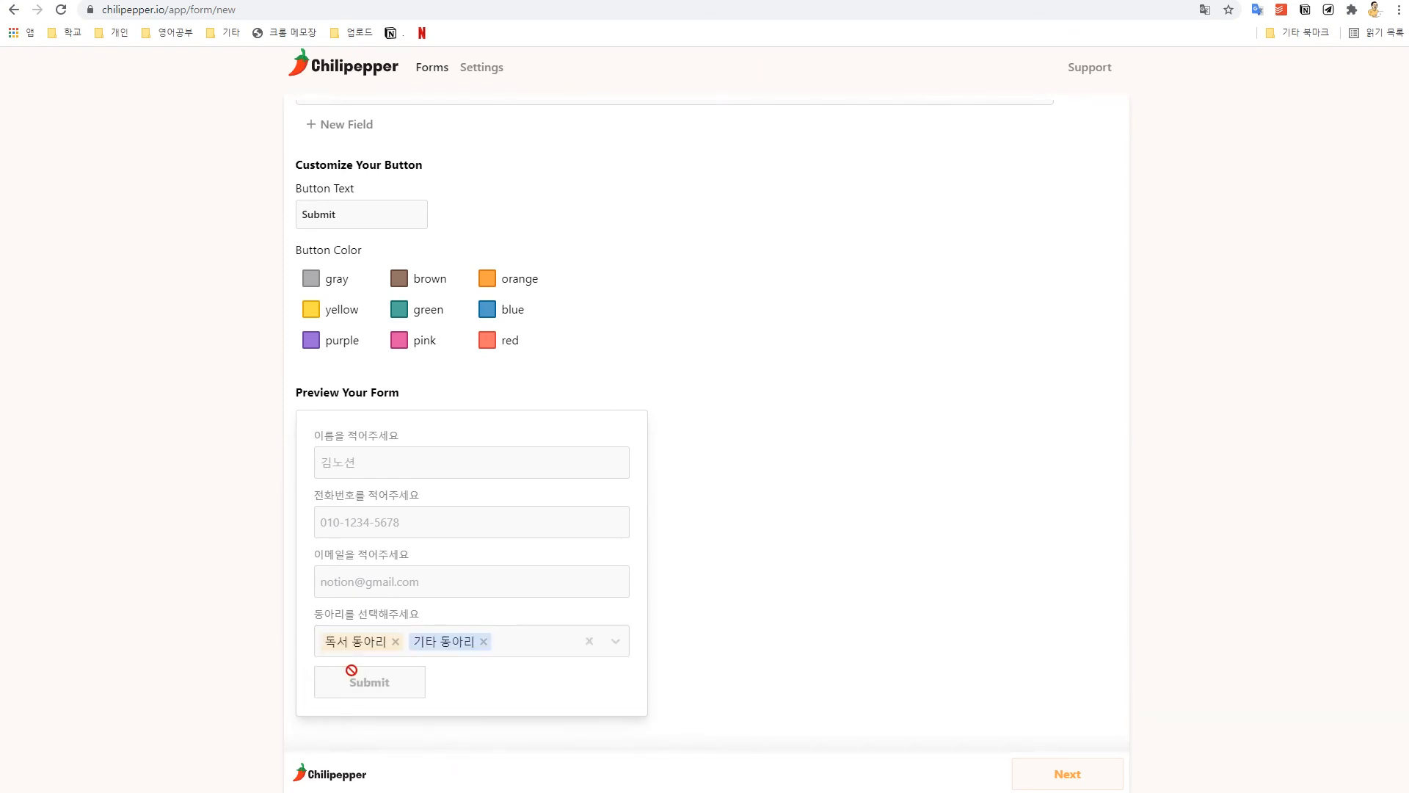
{"action": "left_click", "coordinate": [483, 641]}
{"action": "left_click", "coordinate": [397, 641]}
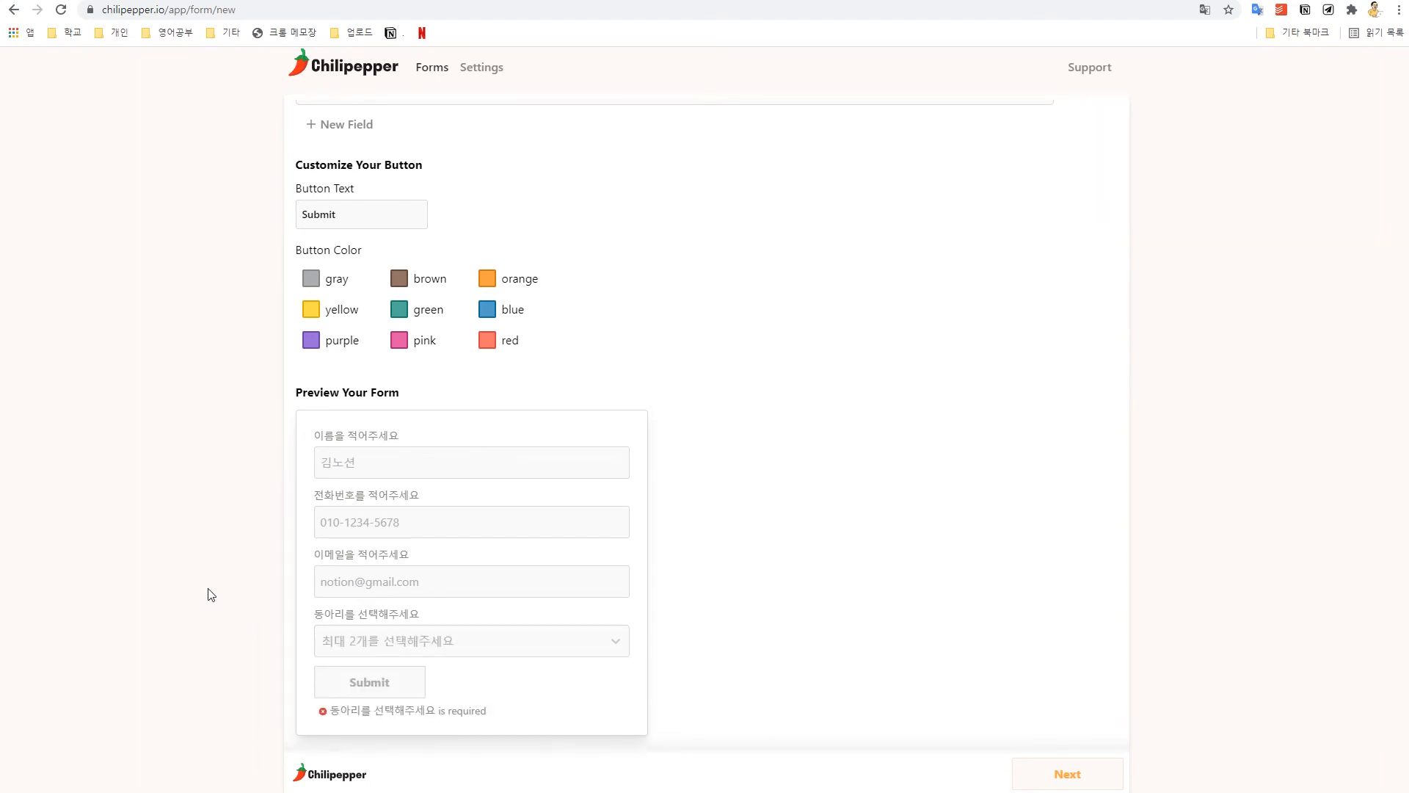
{"action": "scroll", "coordinate": [262, 583], "scroll_direction": "up", "scroll_amount": 5}
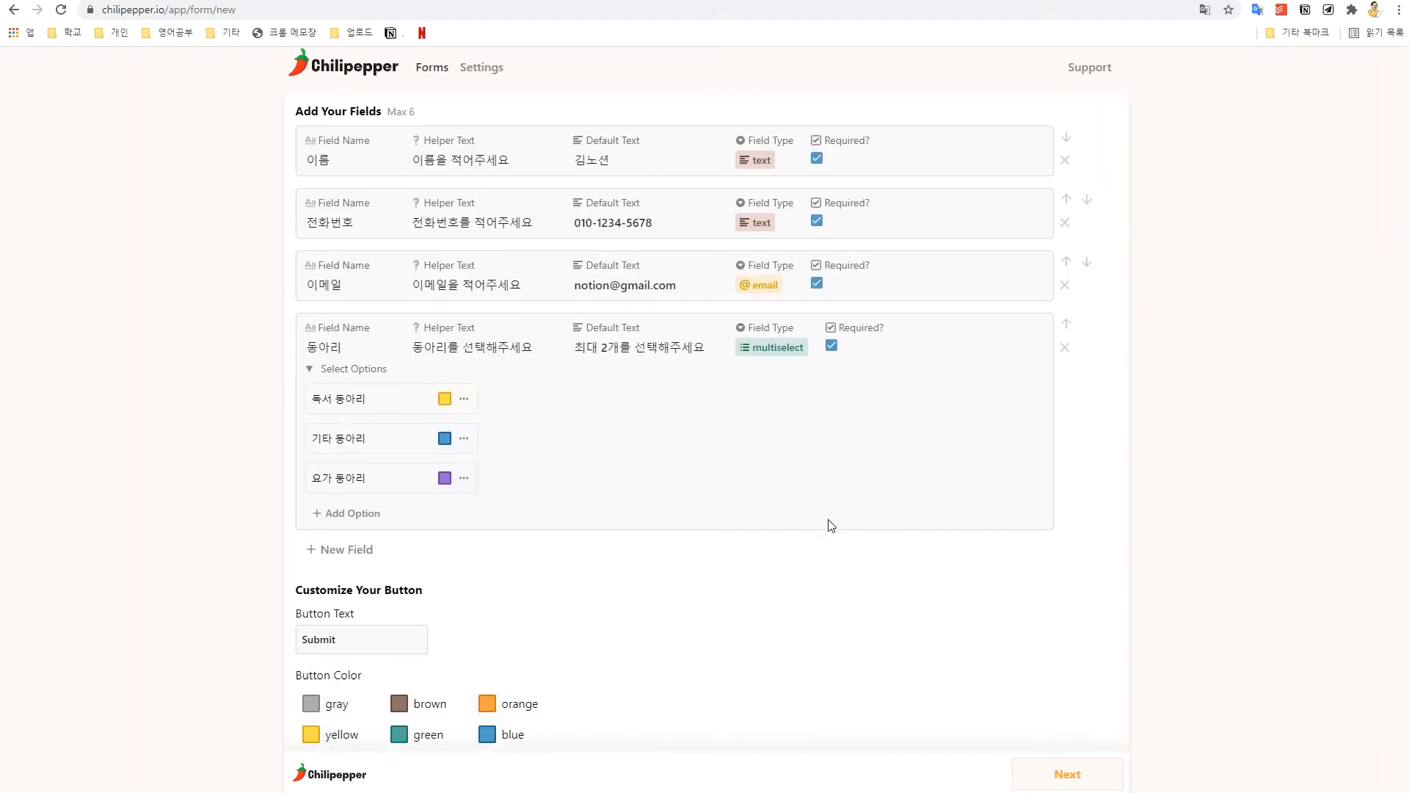
Step: Add a new field 소속 with helper 소속을 선택해주세요 and default 하나만 선택해주세요
{"action": "left_click", "coordinate": [332, 543]}
{"action": "scroll", "coordinate": [367, 477], "scroll_direction": "down", "scroll_amount": 2}
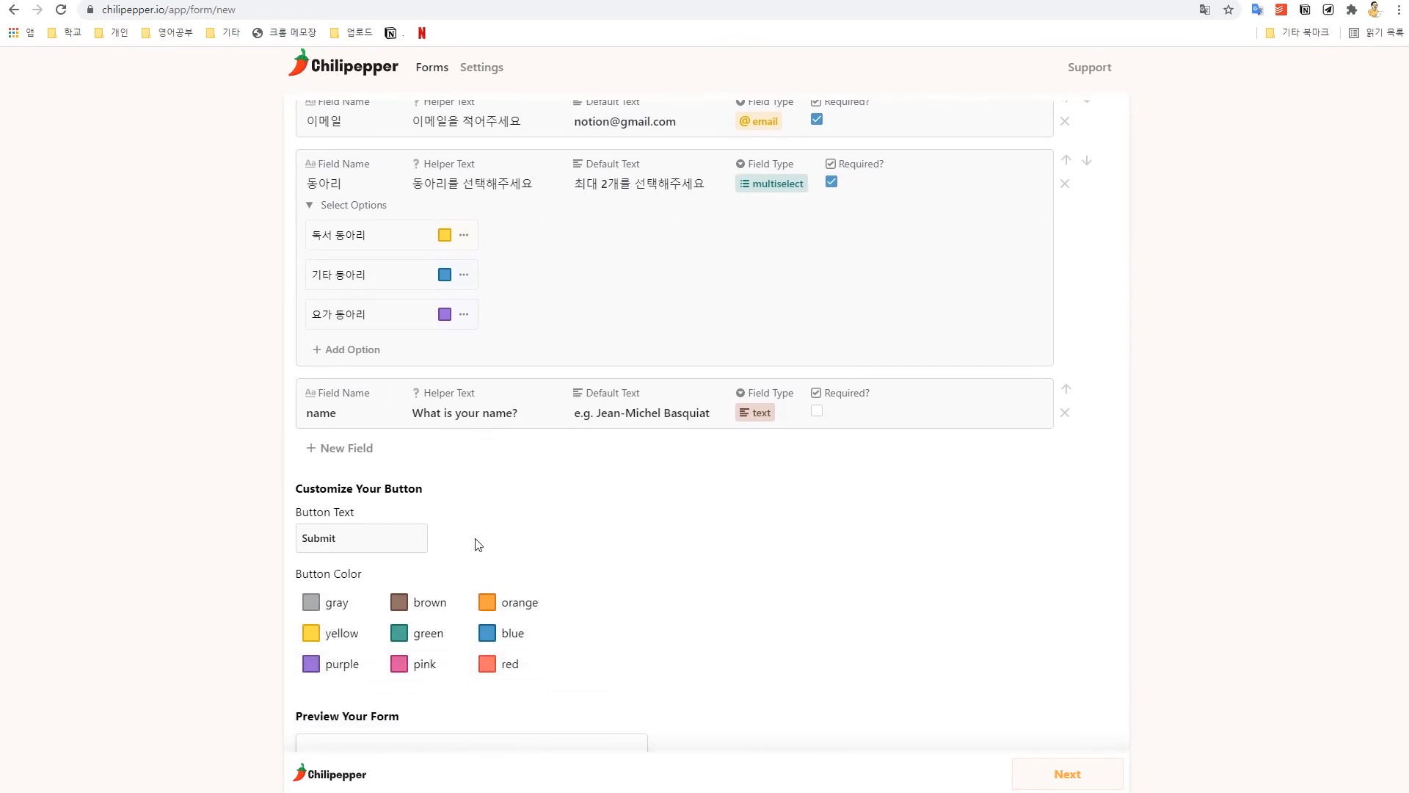
{"action": "left_click_drag", "start_coordinate": [340, 411], "coordinate": [218, 415]}
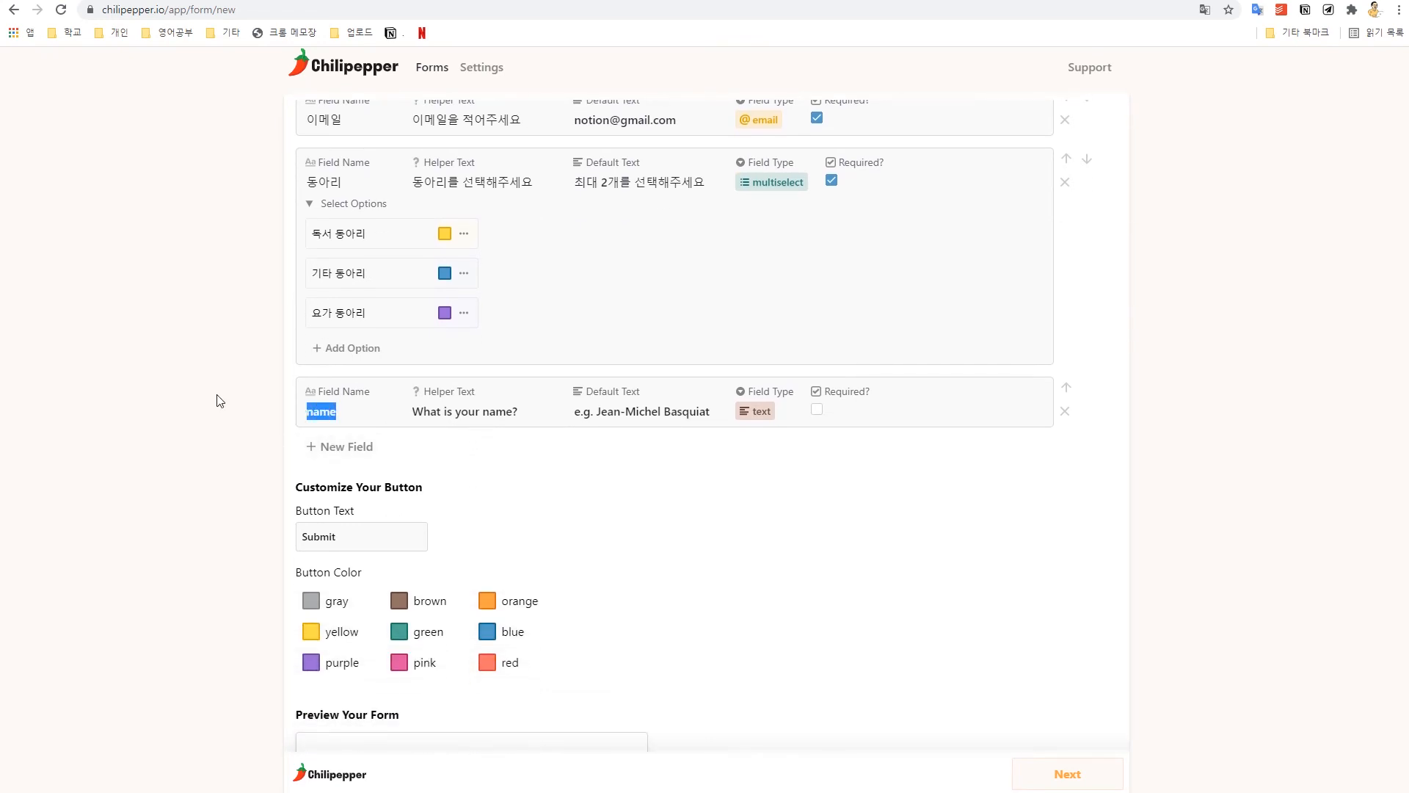
{"action": "type", "text": "소속"}
{"action": "key", "text": "Tab"}
{"action": "type", "text": "소속이"}
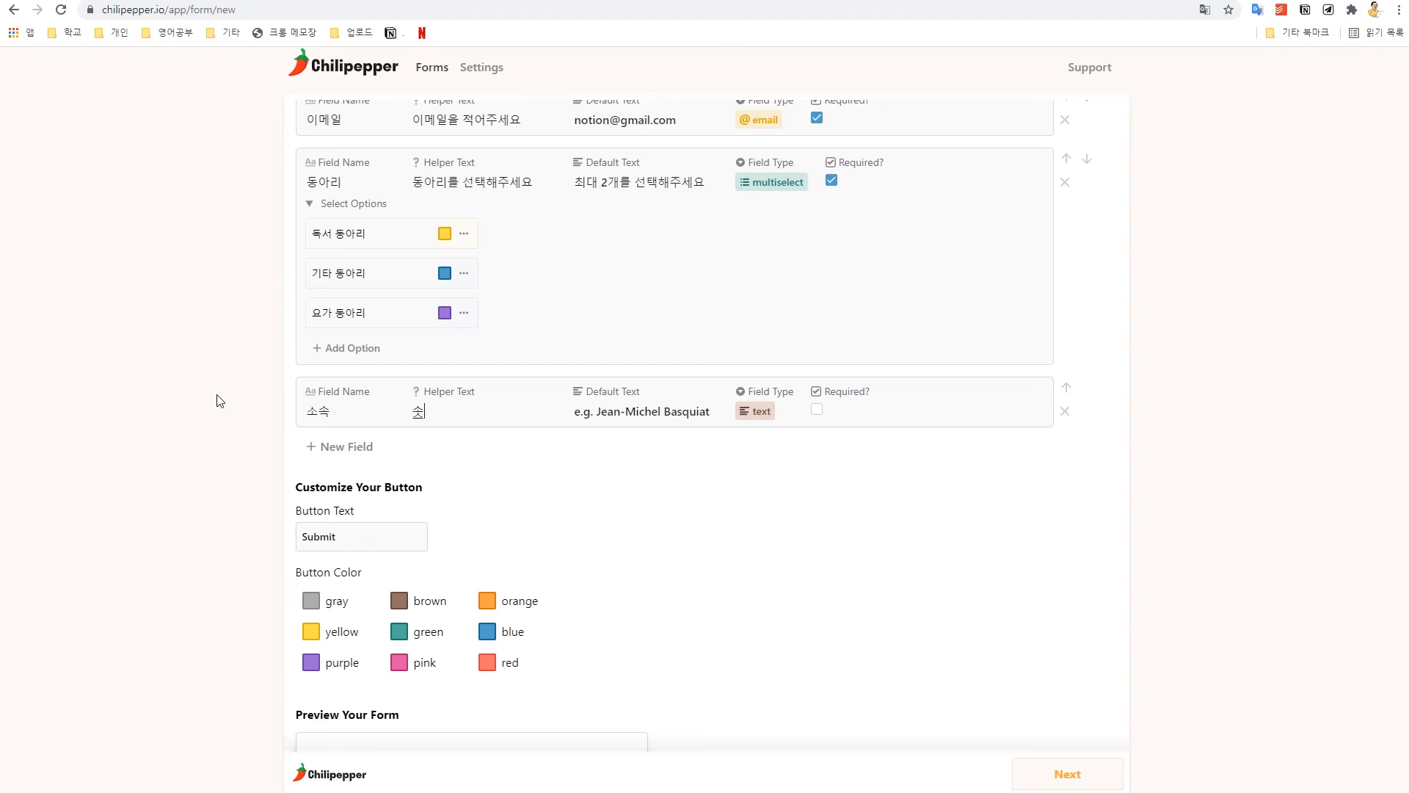
{"action": "type", "text": " 선택해주세요"}
{"action": "key", "text": "Tab"}
{"action": "key", "text": "BackSpace"}
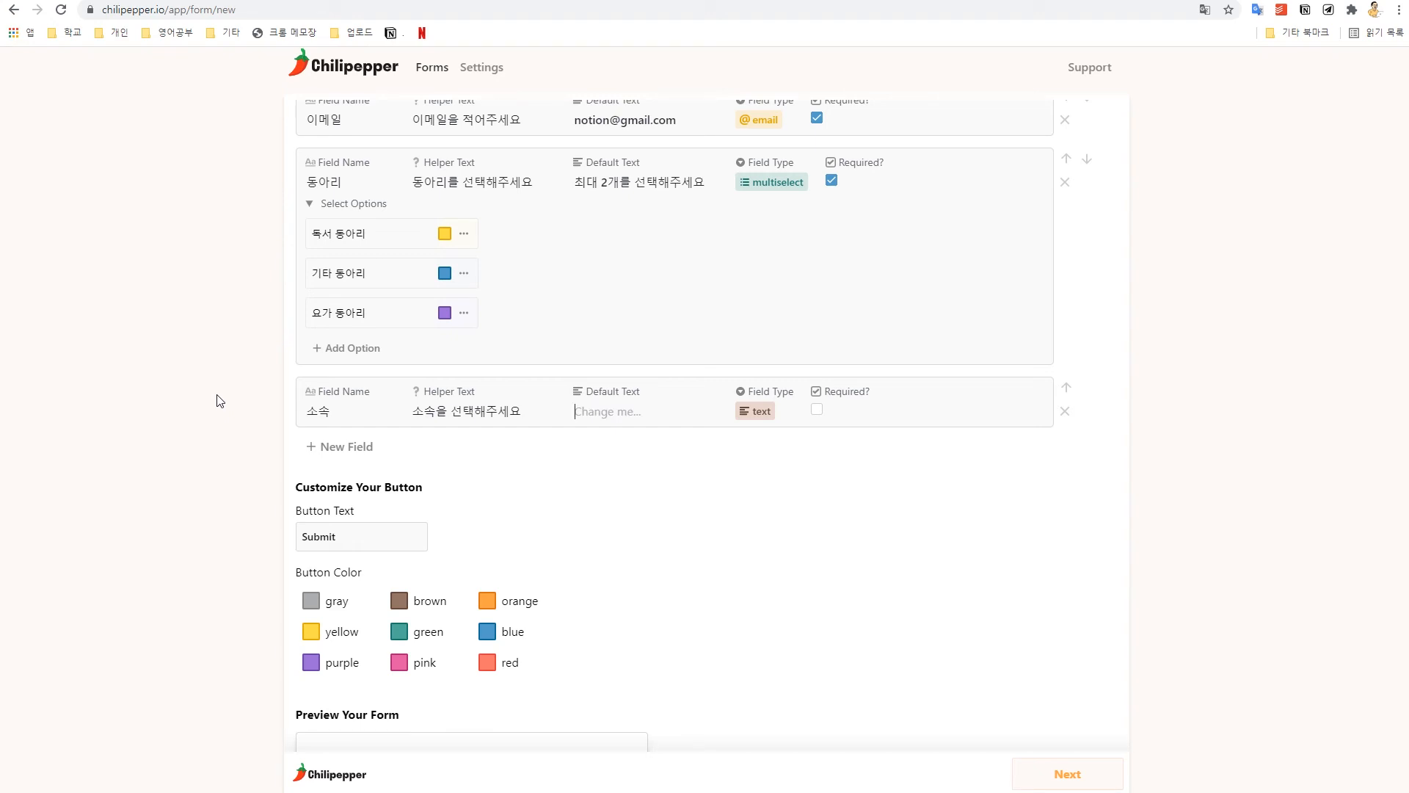
{"action": "type", "text": "하나만 선택해줏"}
{"action": "type", "text": "세요"}
Step: Set the 소속 field type to a single-choice select
{"action": "left_click", "coordinate": [752, 417]}
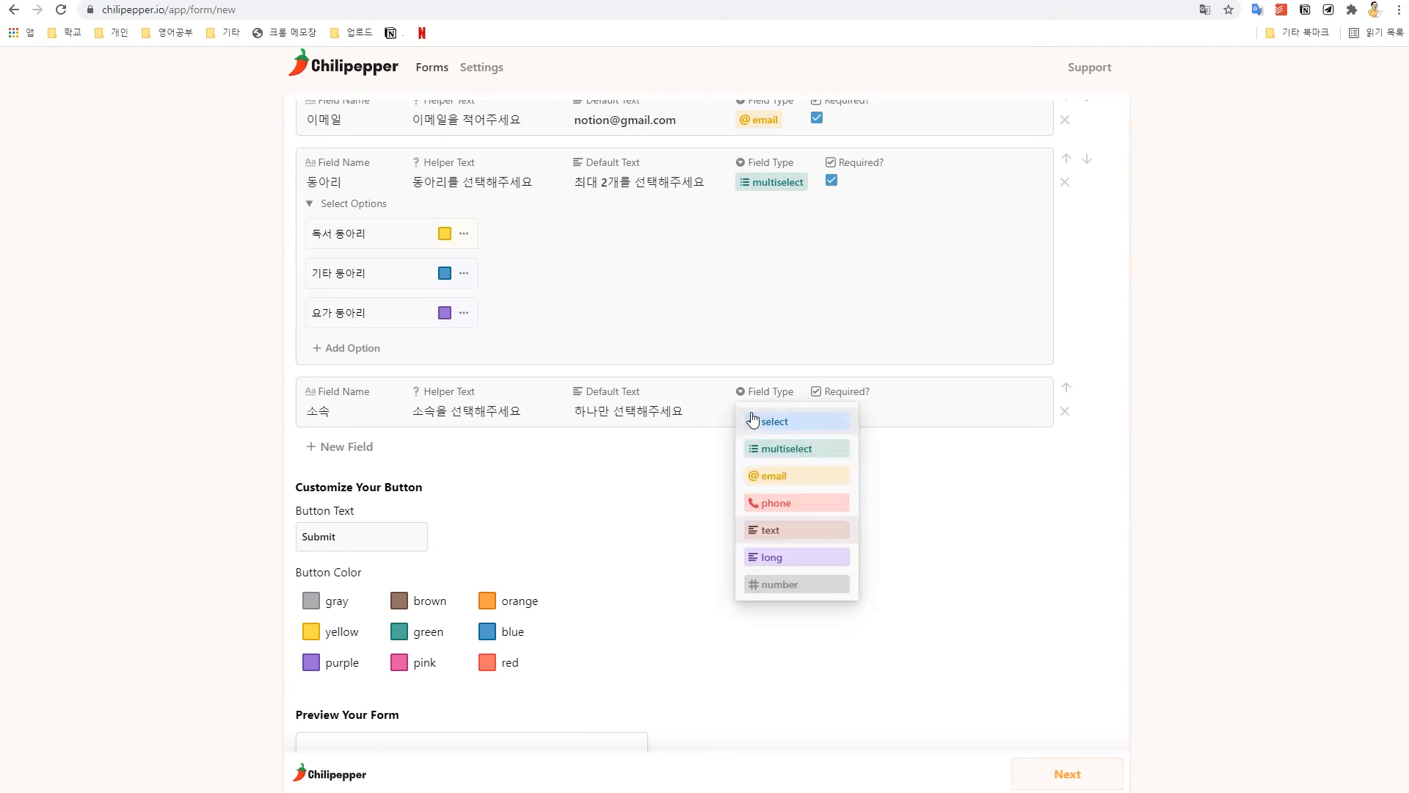
{"action": "left_click", "coordinate": [805, 429]}
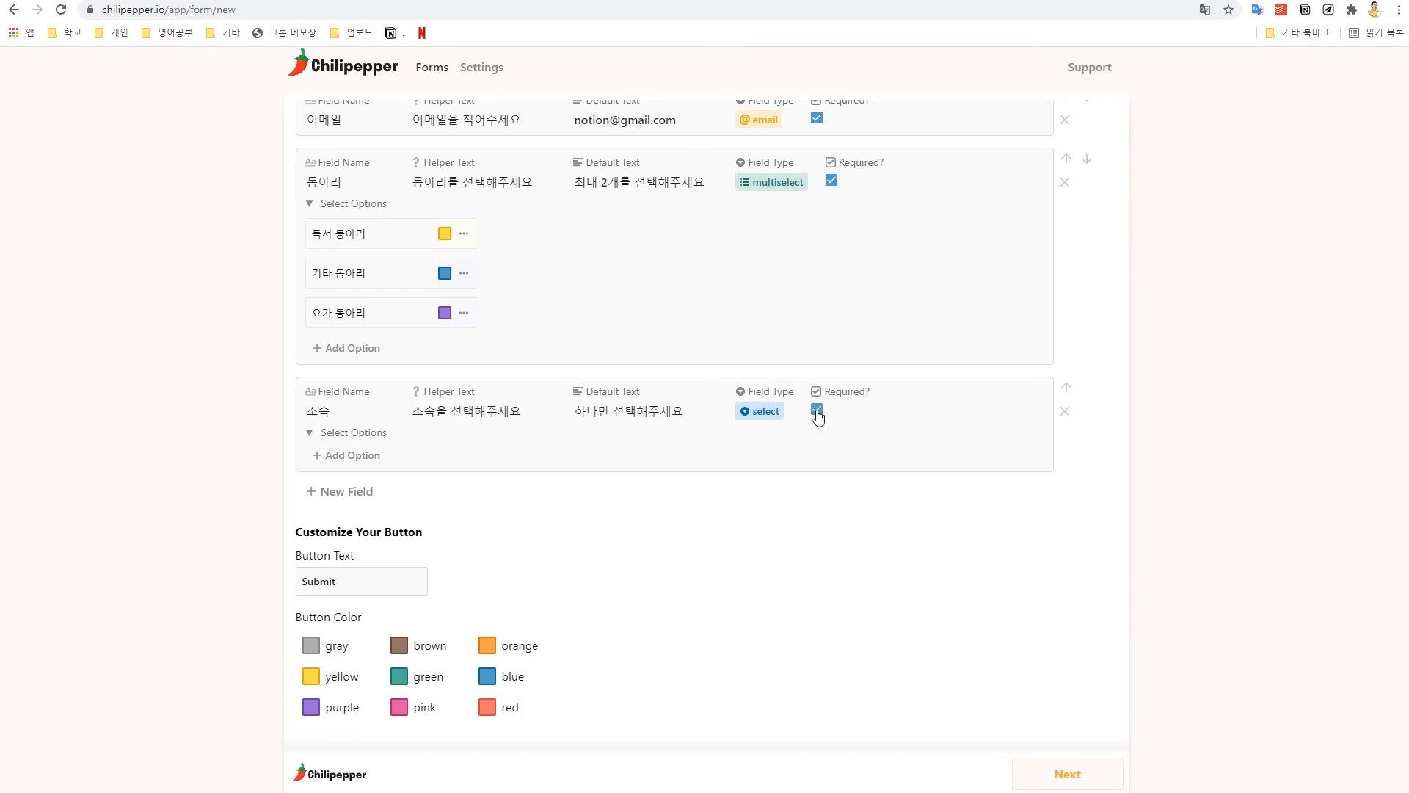
{"action": "scroll", "coordinate": [730, 518], "scroll_direction": "down", "scroll_amount": 2}
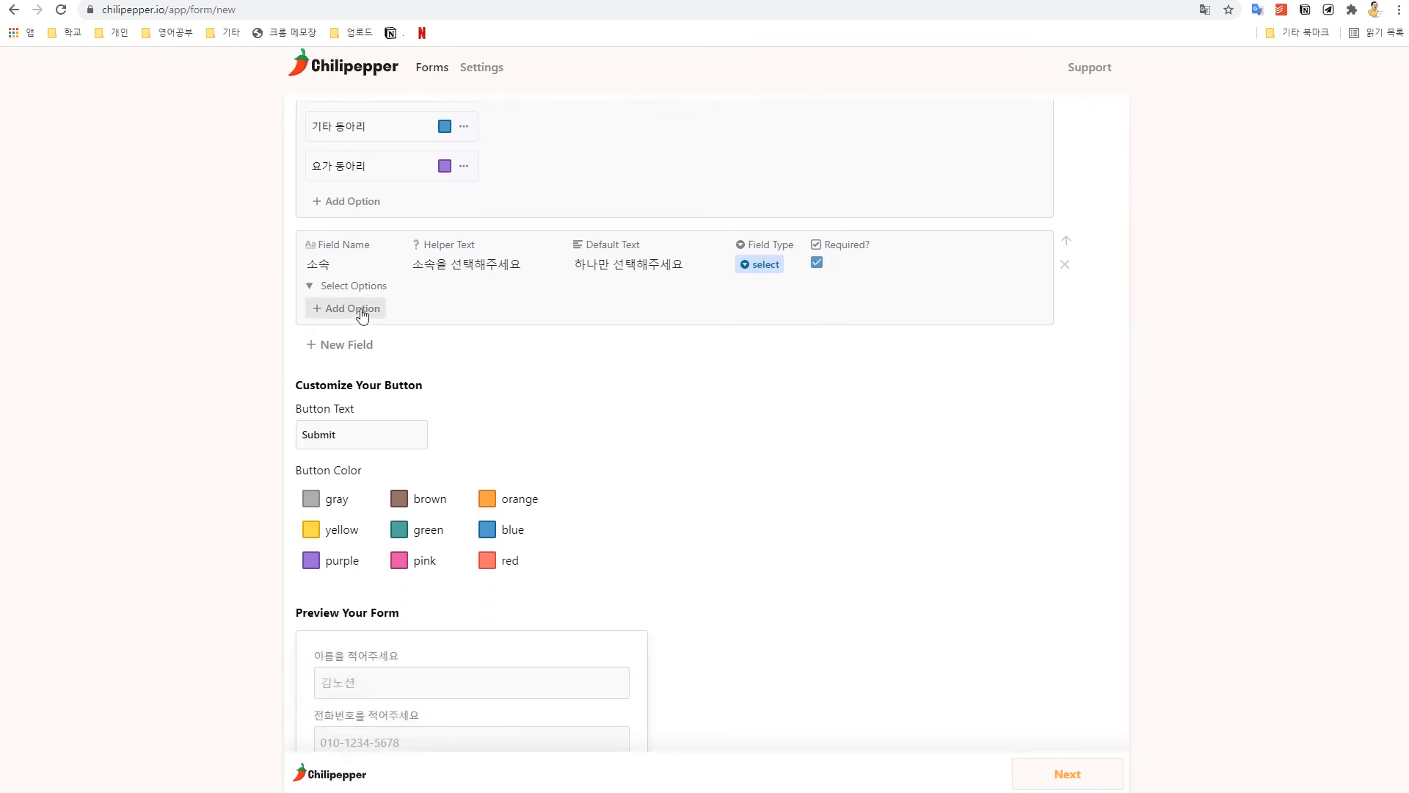
Step: Add five options to 소속 and fill them with 1학년 through 5학년
{"action": "left_click", "coordinate": [361, 312]}
{"action": "left_click", "coordinate": [359, 350]}
{"action": "left_click", "coordinate": [359, 389]}
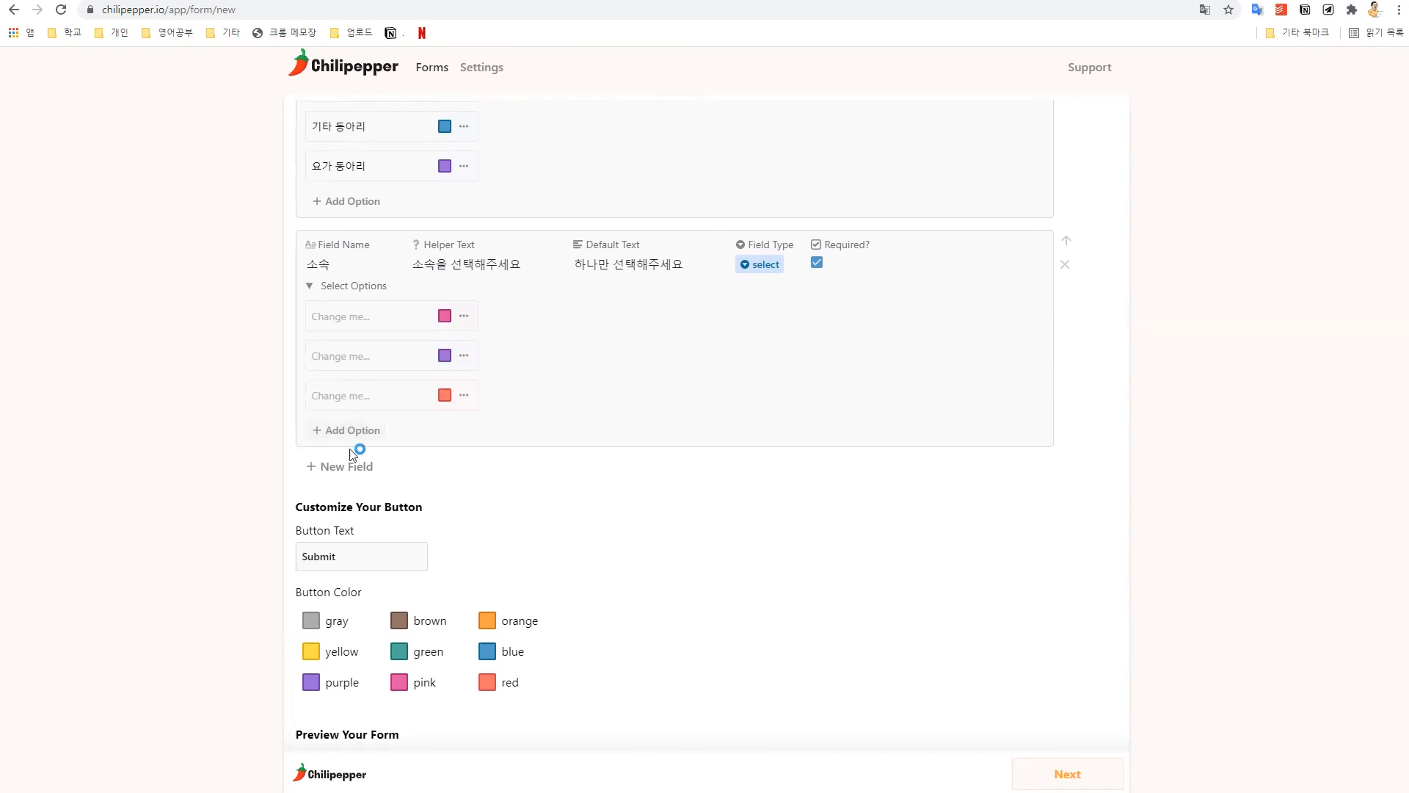
{"action": "left_click", "coordinate": [356, 433]}
{"action": "left_click", "coordinate": [352, 470]}
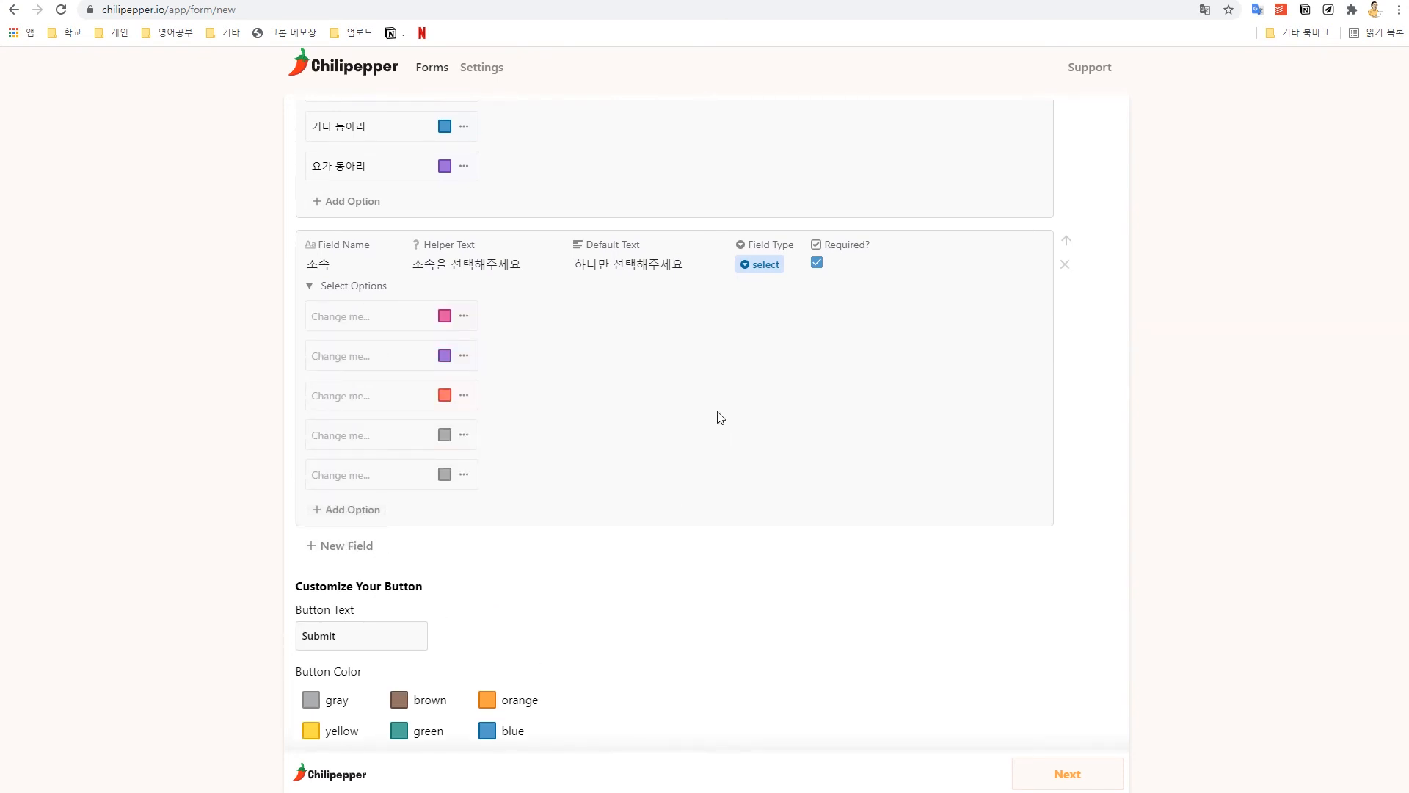
{"action": "left_click", "coordinate": [389, 326]}
{"action": "type", "text": "1하견"}
{"action": "key", "text": "Tab"}
{"action": "type", "text": "년"}
{"action": "key", "text": "Tab"}
{"action": "type", "text": "2학녀3학ㄴ4학년5학년"}
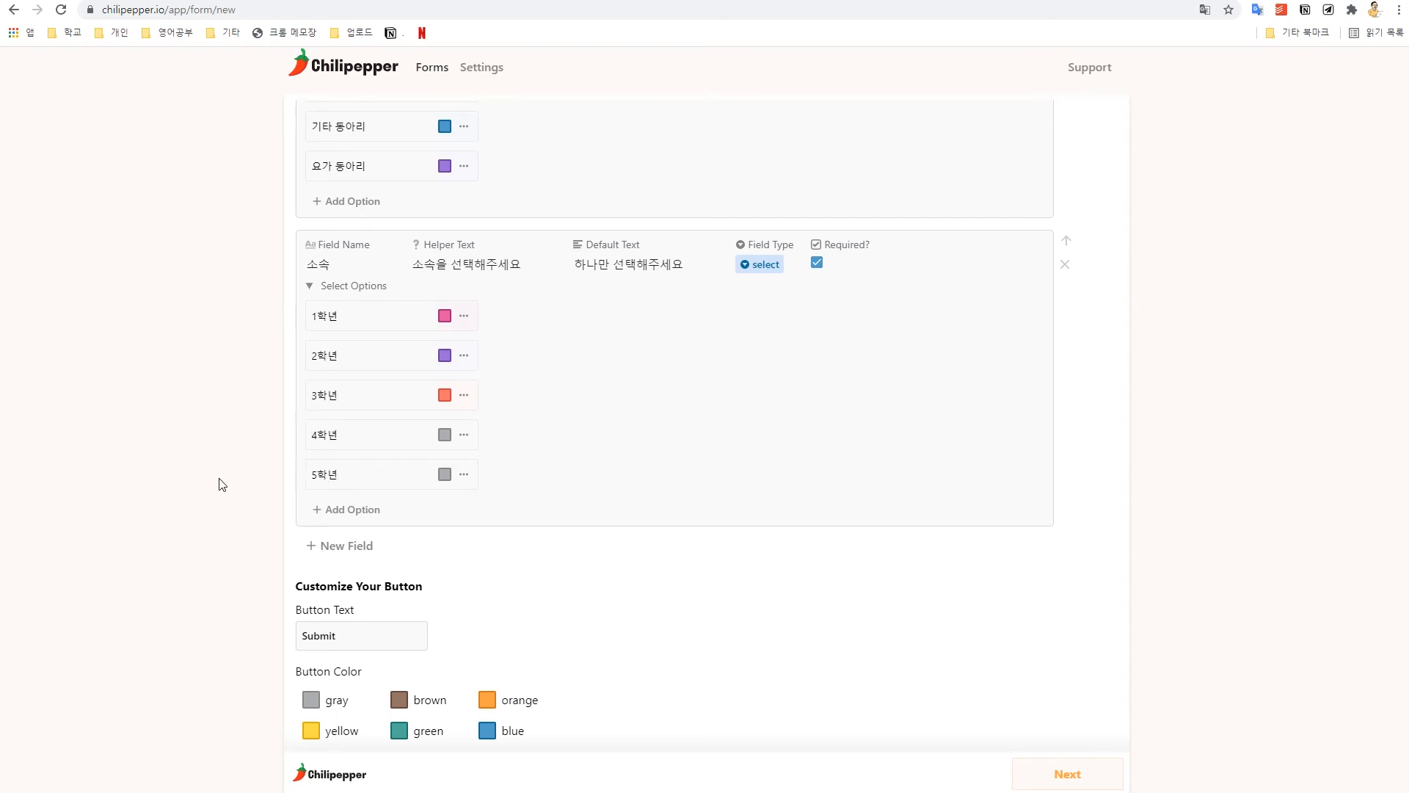
Step: Add two more 소속 options, 6학년 and 기타
{"action": "left_click", "coordinate": [332, 509]}
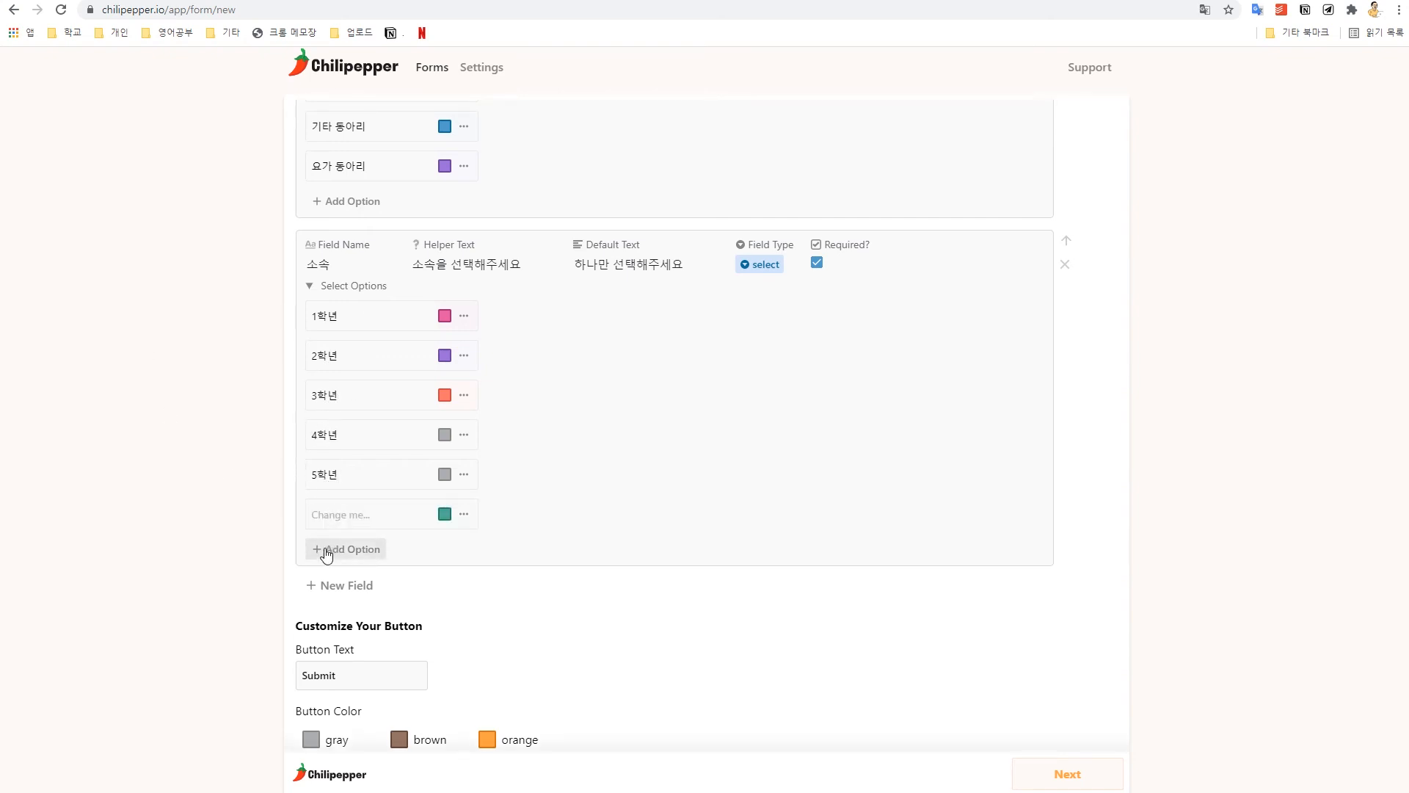
{"action": "left_click", "coordinate": [330, 549]}
{"action": "left_click", "coordinate": [336, 514]}
{"action": "type", "text": "6학년"}
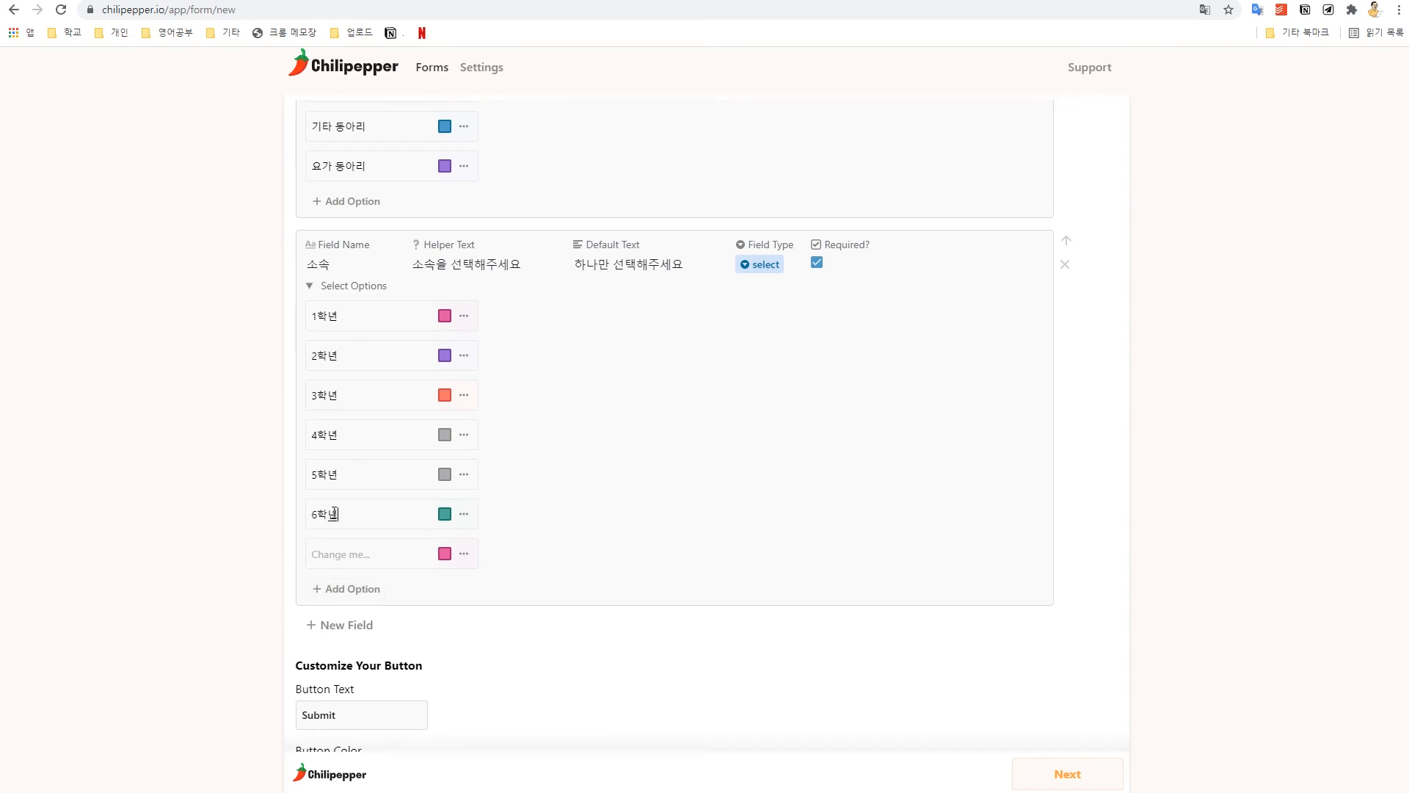
{"action": "key", "text": "Tab"}
{"action": "type", "text": "ㄱ"}
Step: Recolour the 5학년 option yellow
{"action": "left_click", "coordinate": [461, 477]}
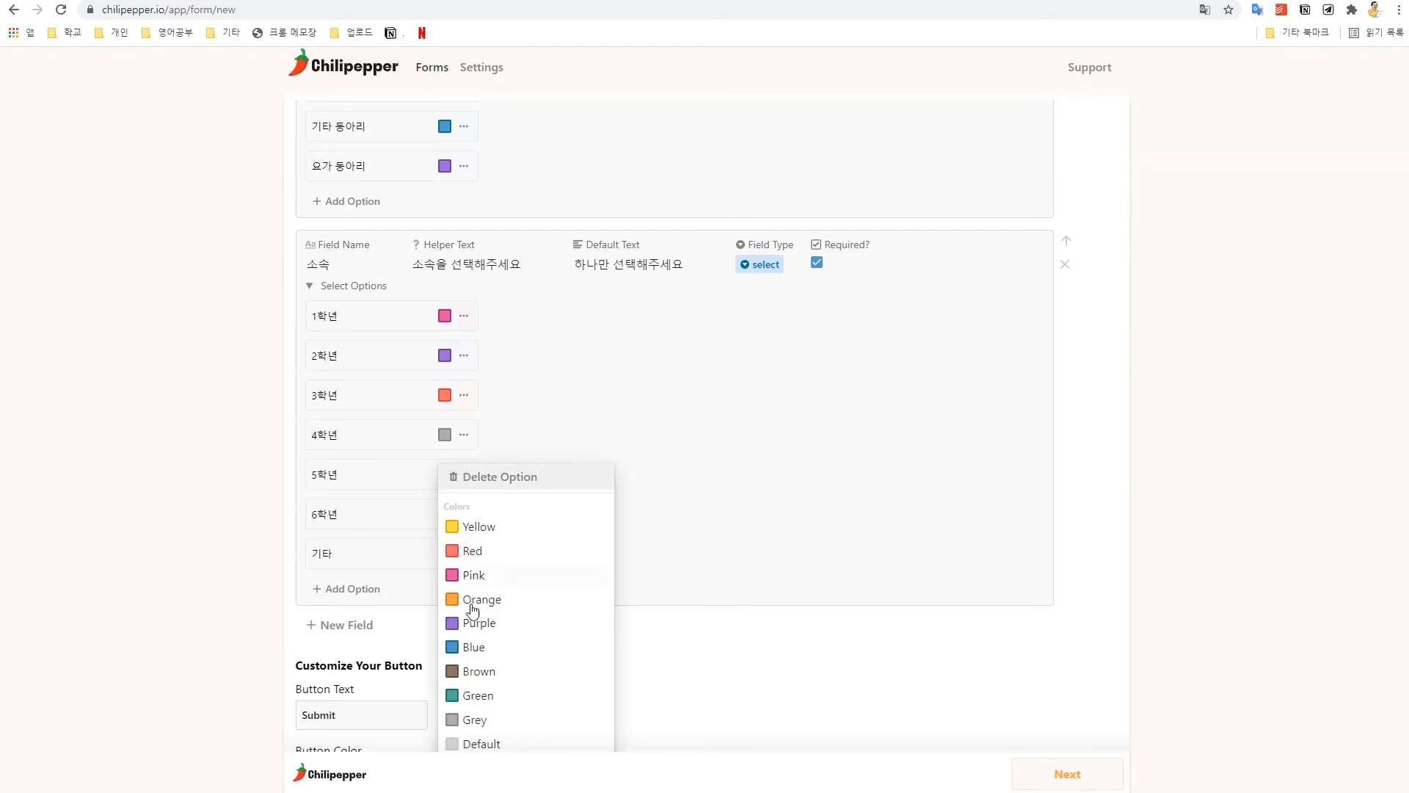
{"action": "left_click", "coordinate": [499, 527]}
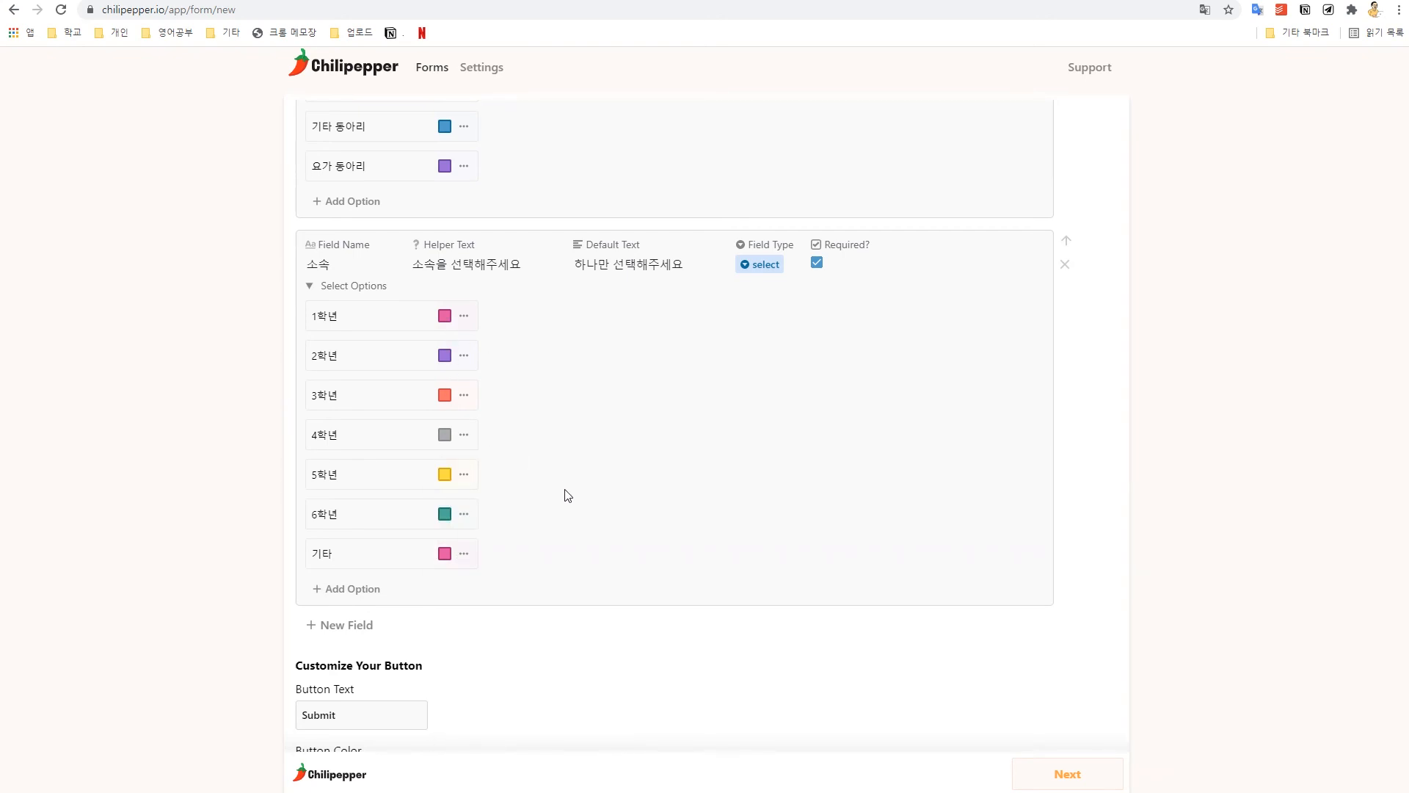
{"action": "scroll", "coordinate": [566, 494], "scroll_direction": "down", "scroll_amount": 8}
{"action": "left_click", "coordinate": [485, 642]}
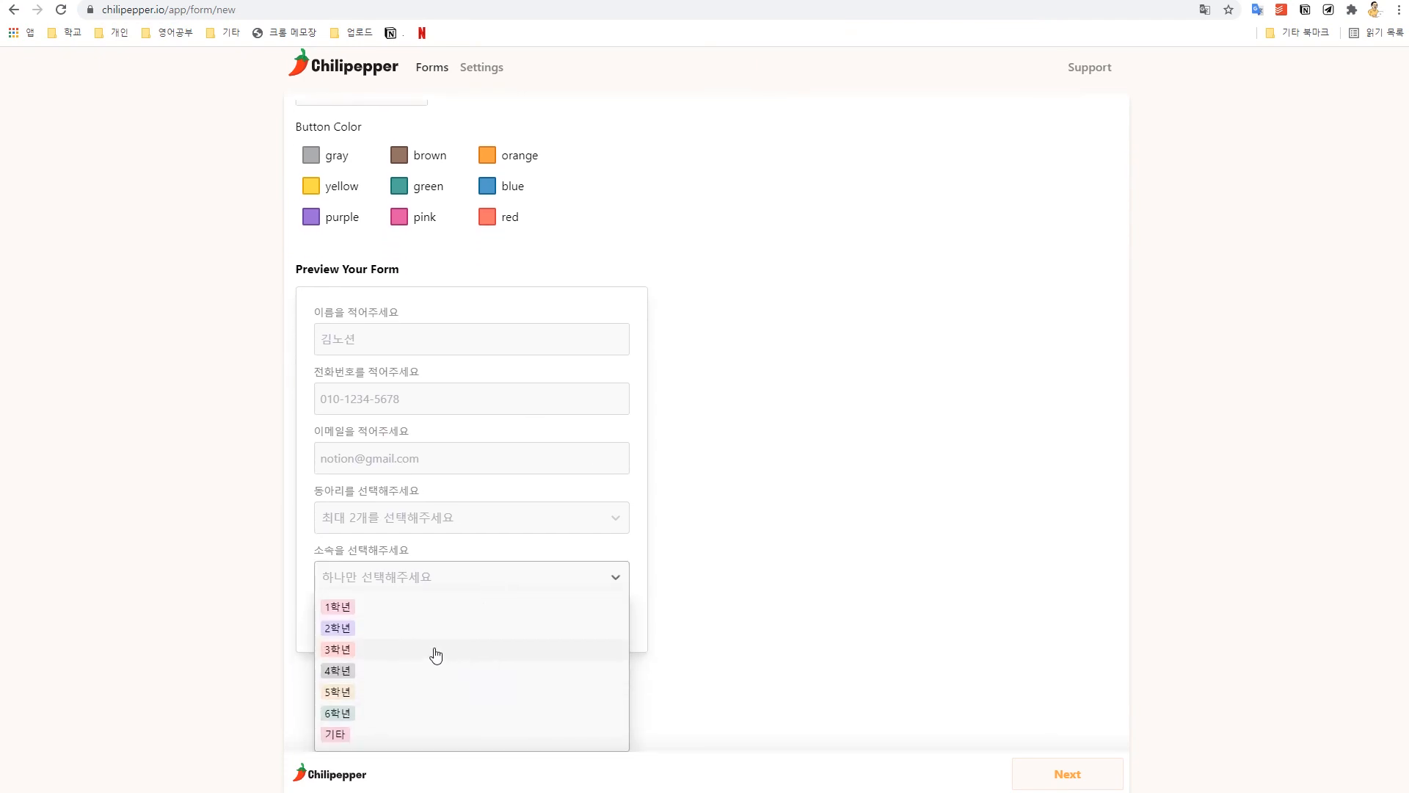
{"action": "left_click", "coordinate": [434, 653]}
{"action": "left_click", "coordinate": [444, 643]}
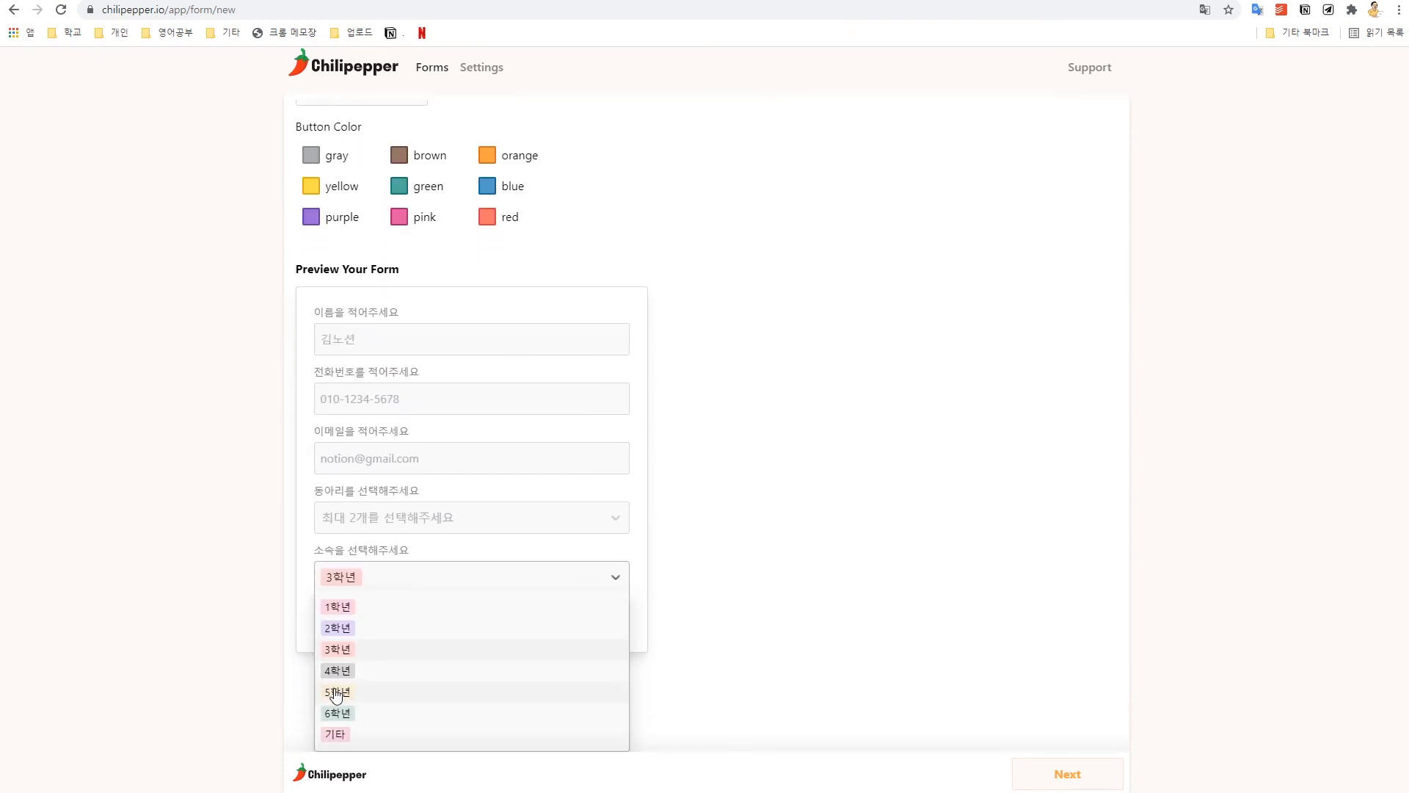
{"action": "left_click", "coordinate": [337, 696]}
{"action": "left_click", "coordinate": [524, 646]}
{"action": "scroll", "coordinate": [752, 660], "scroll_direction": "down", "scroll_amount": 2}
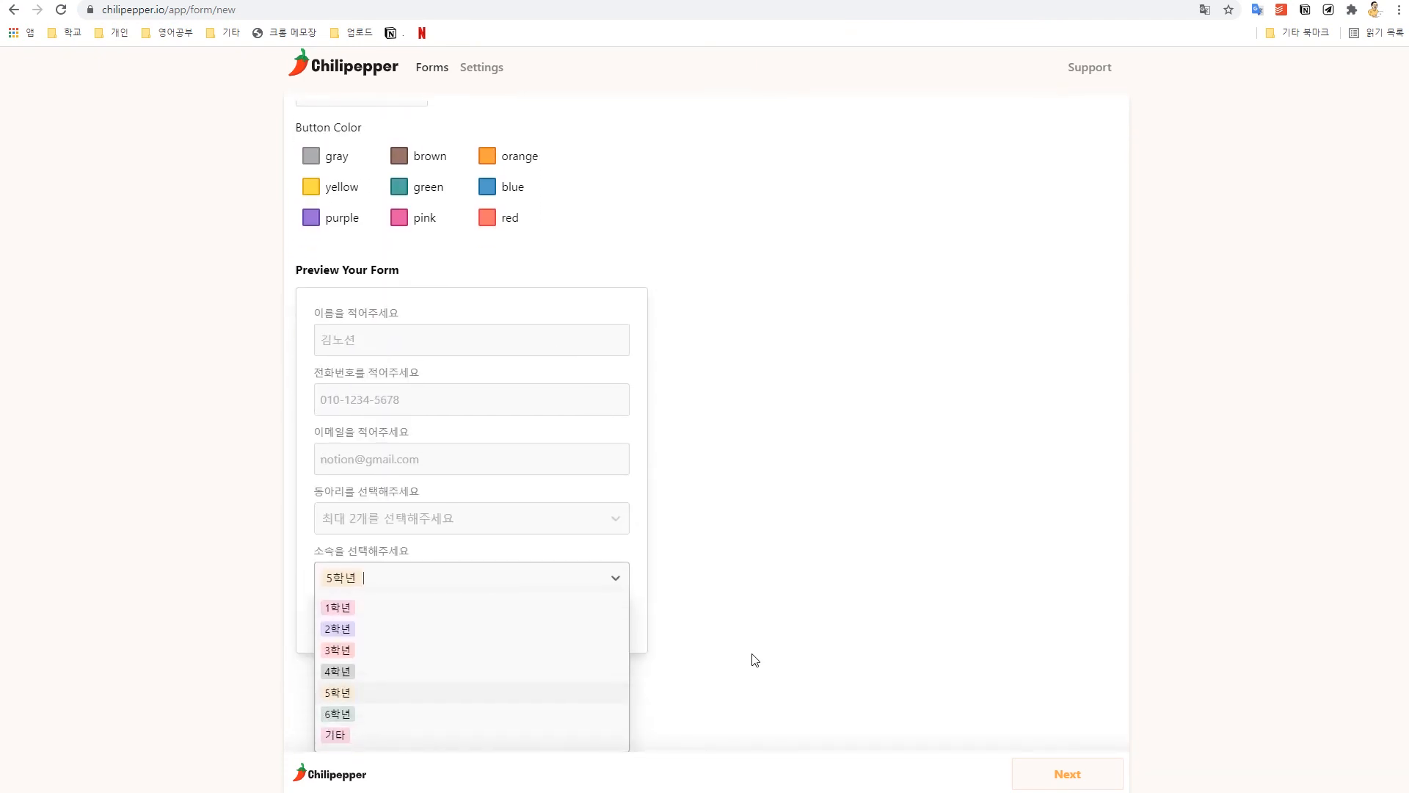
{"action": "left_click", "coordinate": [402, 579]}
{"action": "left_click", "coordinate": [348, 647]}
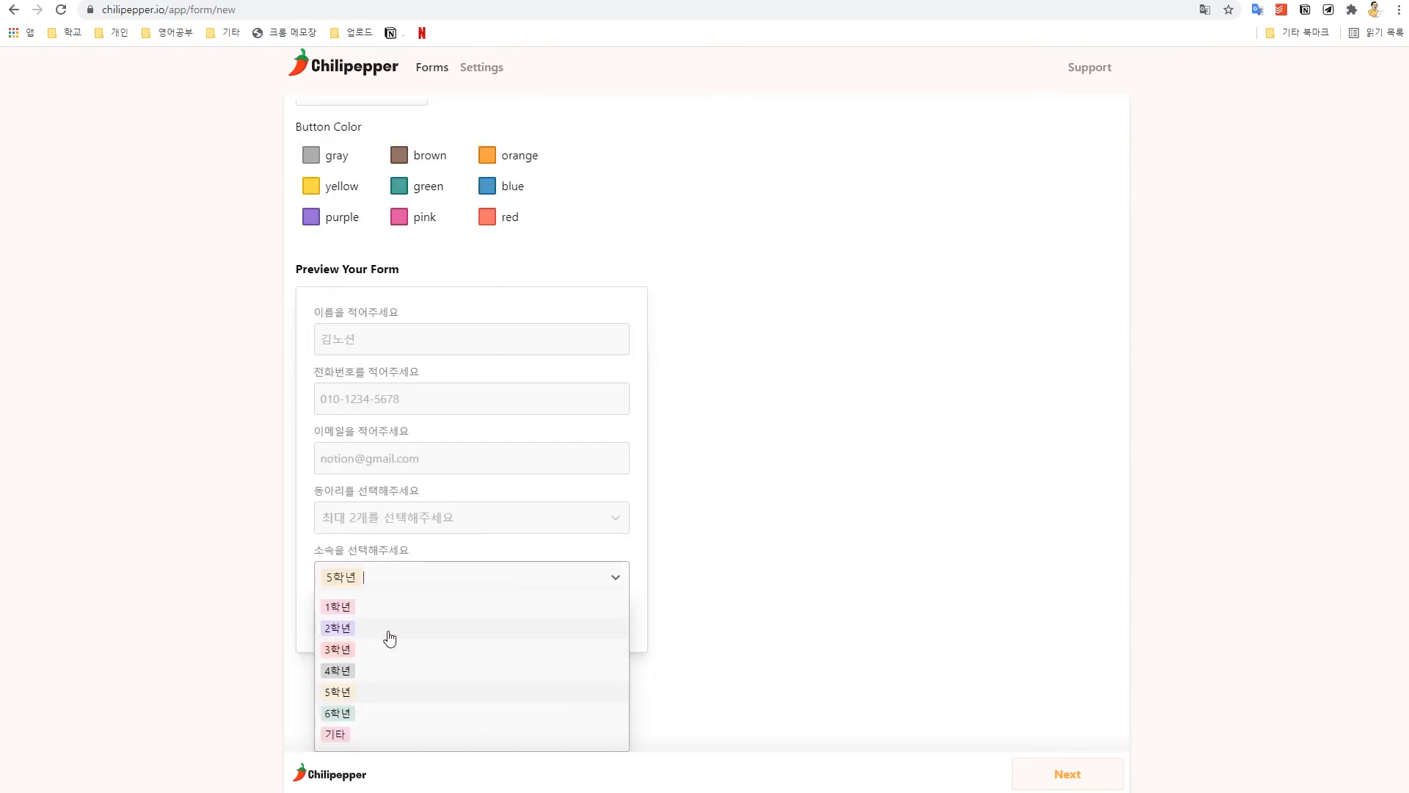
{"action": "left_click", "coordinate": [342, 617]}
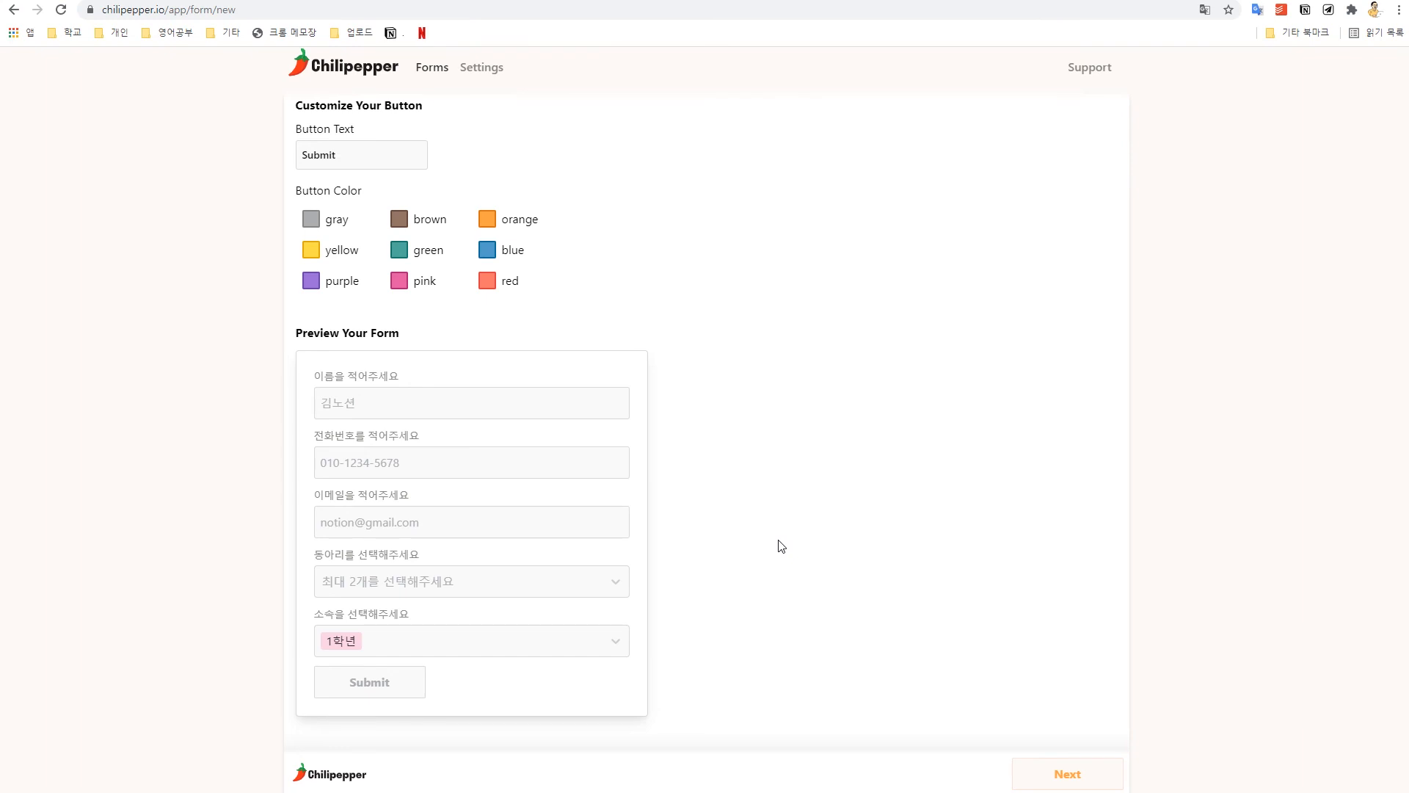
{"action": "scroll", "coordinate": [781, 547], "scroll_direction": "up", "scroll_amount": 15}
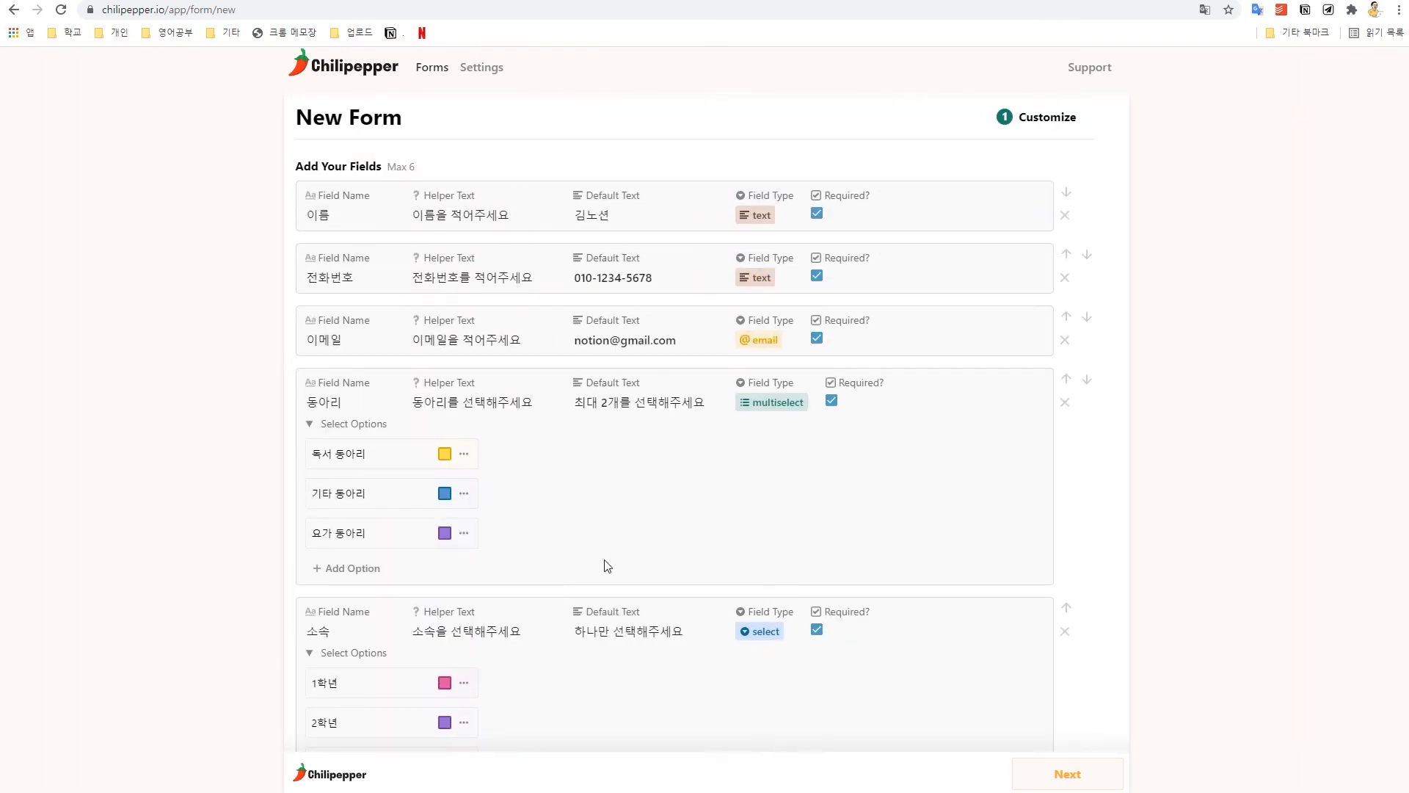
{"action": "scroll", "coordinate": [624, 587], "scroll_direction": "down", "scroll_amount": 4}
{"action": "scroll", "coordinate": [638, 528], "scroll_direction": "down", "scroll_amount": 2}
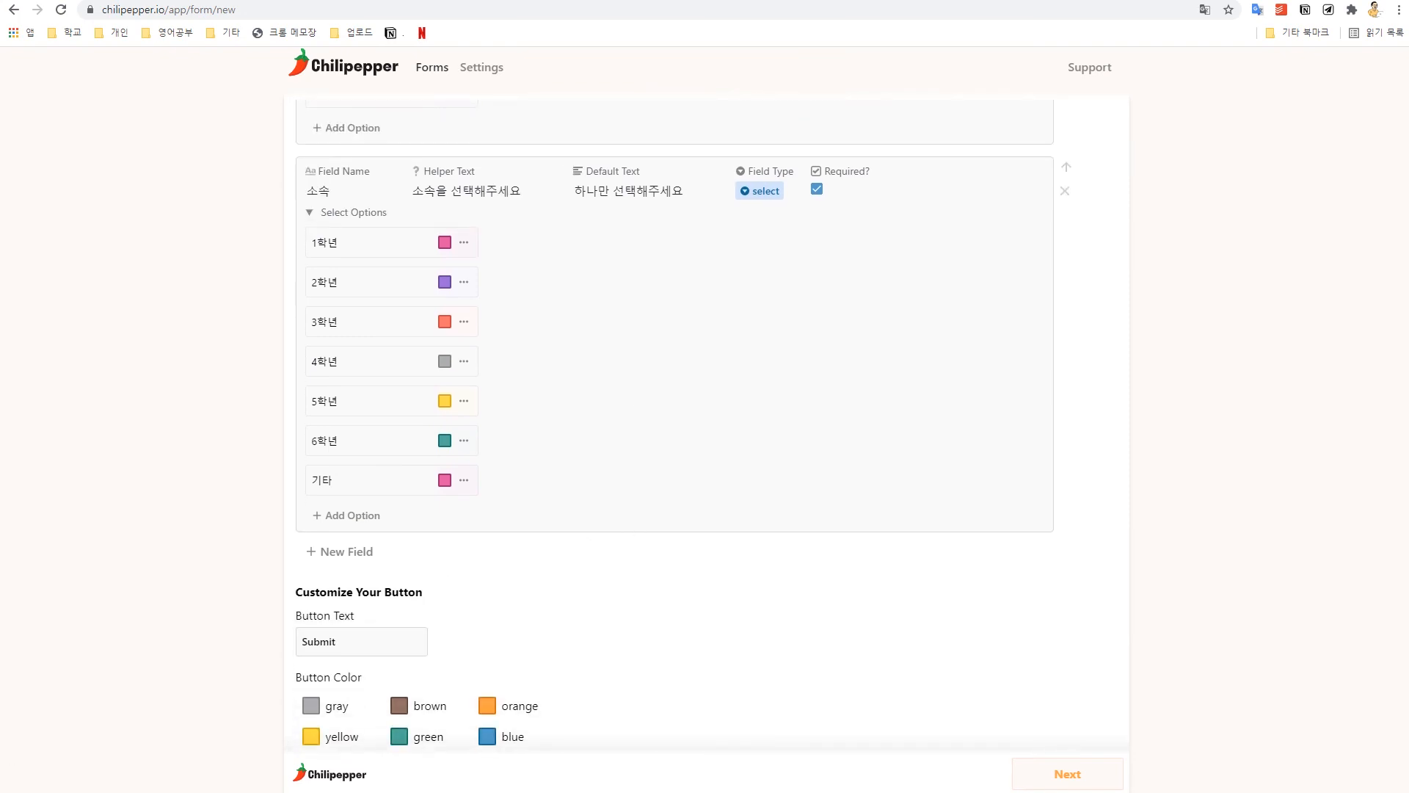
Step: Add a new field named 질문 with helper text 질문을 적어주세요
{"action": "left_click", "coordinate": [362, 561]}
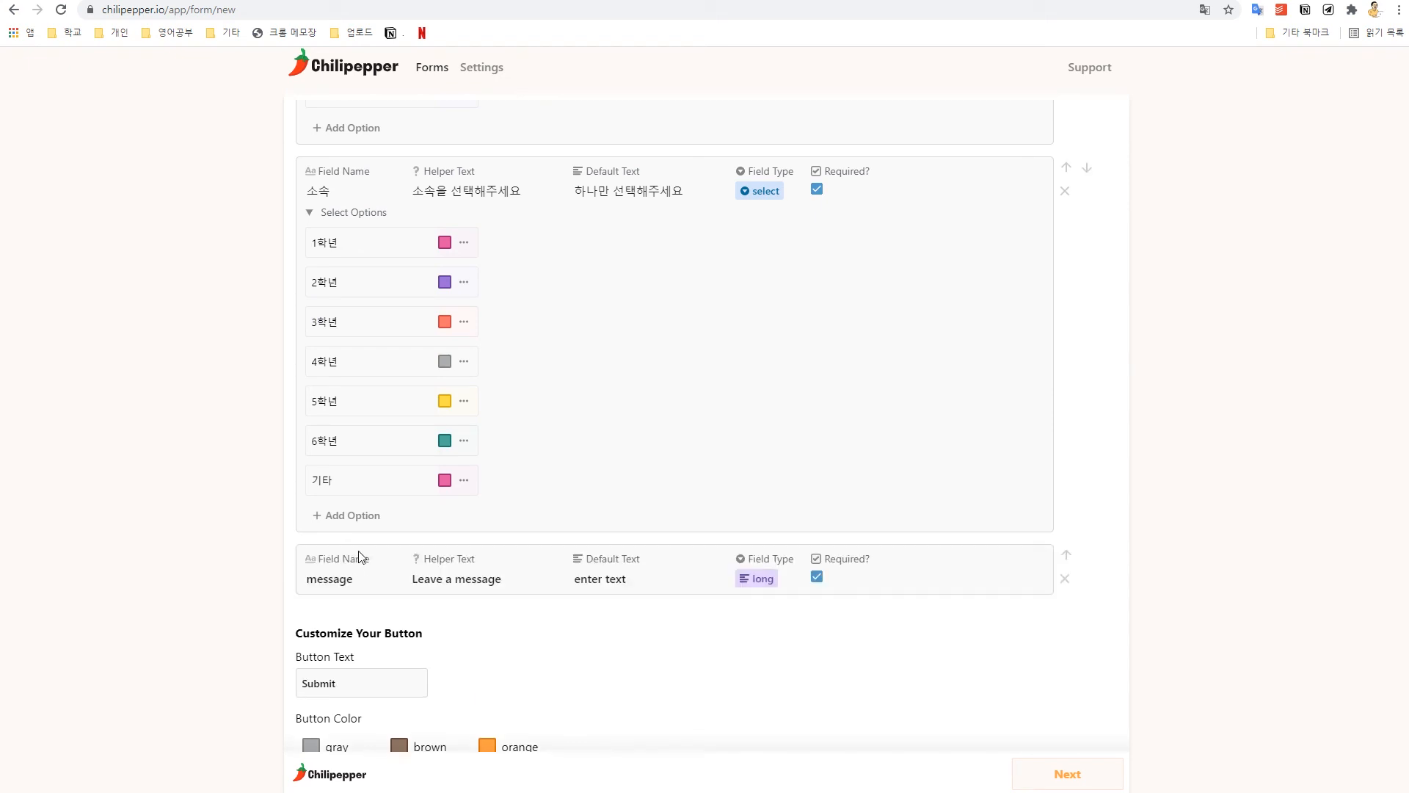
{"action": "scroll", "coordinate": [368, 553], "scroll_direction": "down", "scroll_amount": 2}
{"action": "left_click_drag", "start_coordinate": [371, 429], "coordinate": [262, 454]}
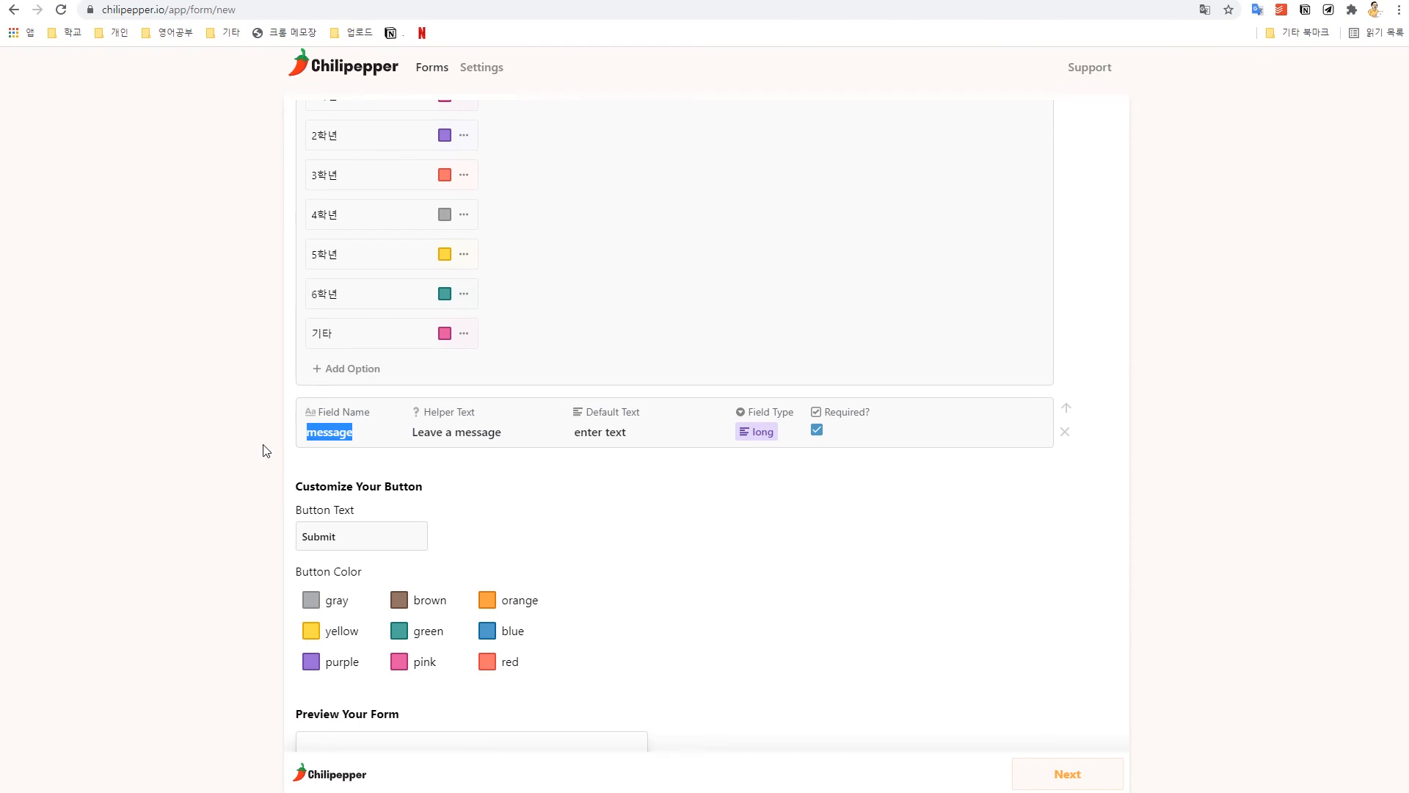
{"action": "type", "text": "질문"}
{"action": "key", "text": "Tab"}
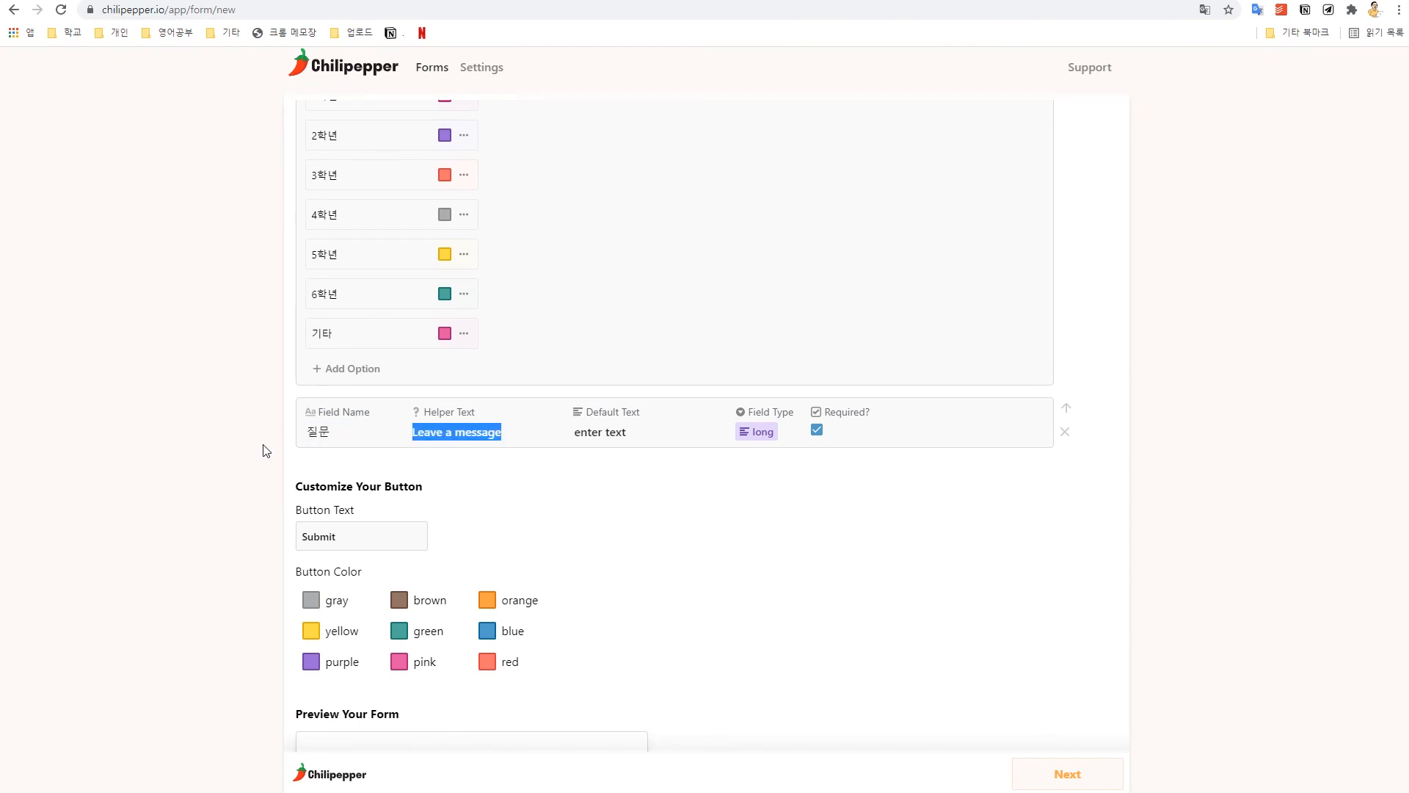
{"action": "type", "text": "질문을 적어주셍"}
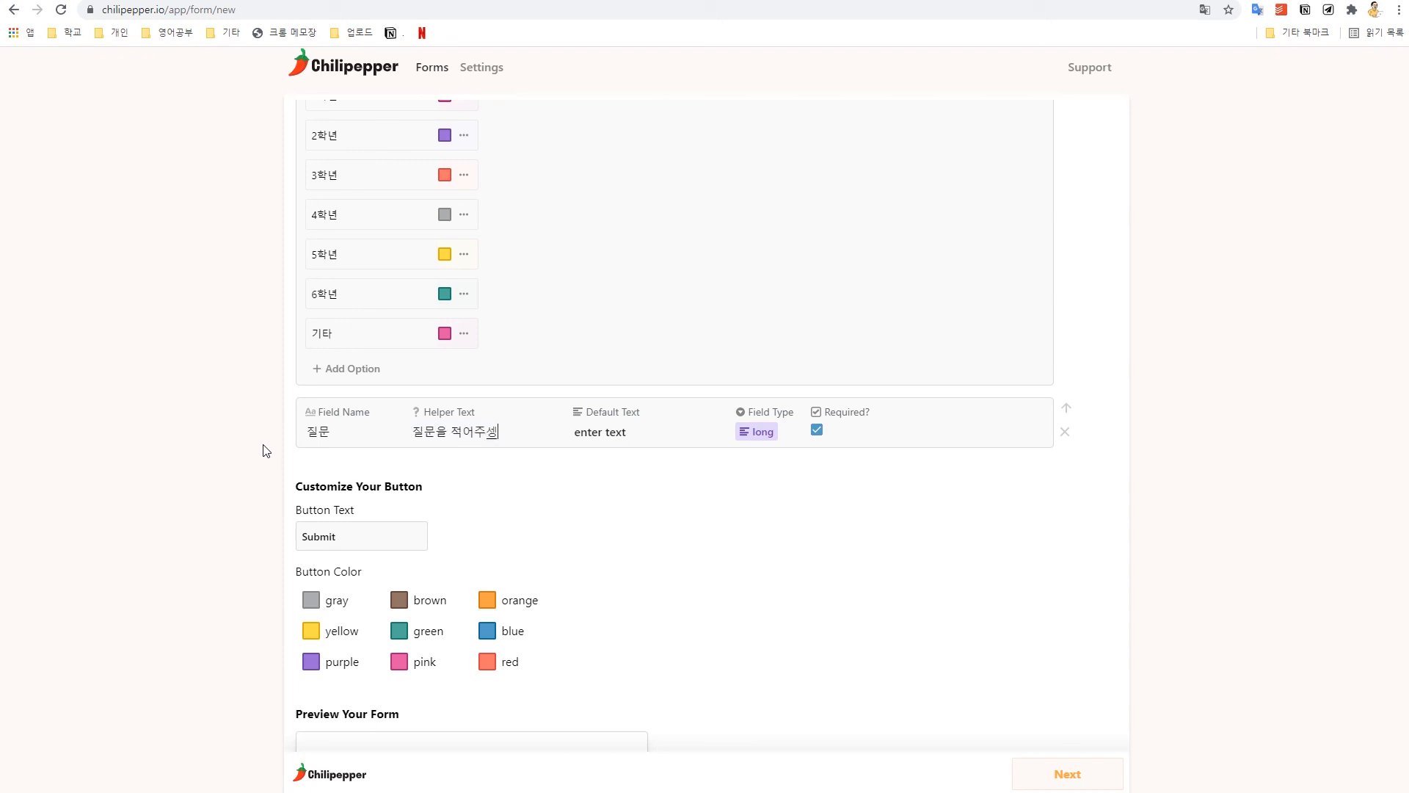
{"action": "key", "text": "BackSpace"}
{"action": "type", "text": "세요"}
Step: Set the 질문 field's default text to 무엇이든 괜찮습니다
{"action": "scroll", "coordinate": [374, 426], "scroll_direction": "down", "scroll_amount": 6}
{"action": "left_click_drag", "start_coordinate": [320, 585], "coordinate": [422, 591]}
{"action": "scroll", "coordinate": [631, 522], "scroll_direction": "up", "scroll_amount": 8}
{"action": "left_click_drag", "start_coordinate": [635, 549], "coordinate": [534, 552]}
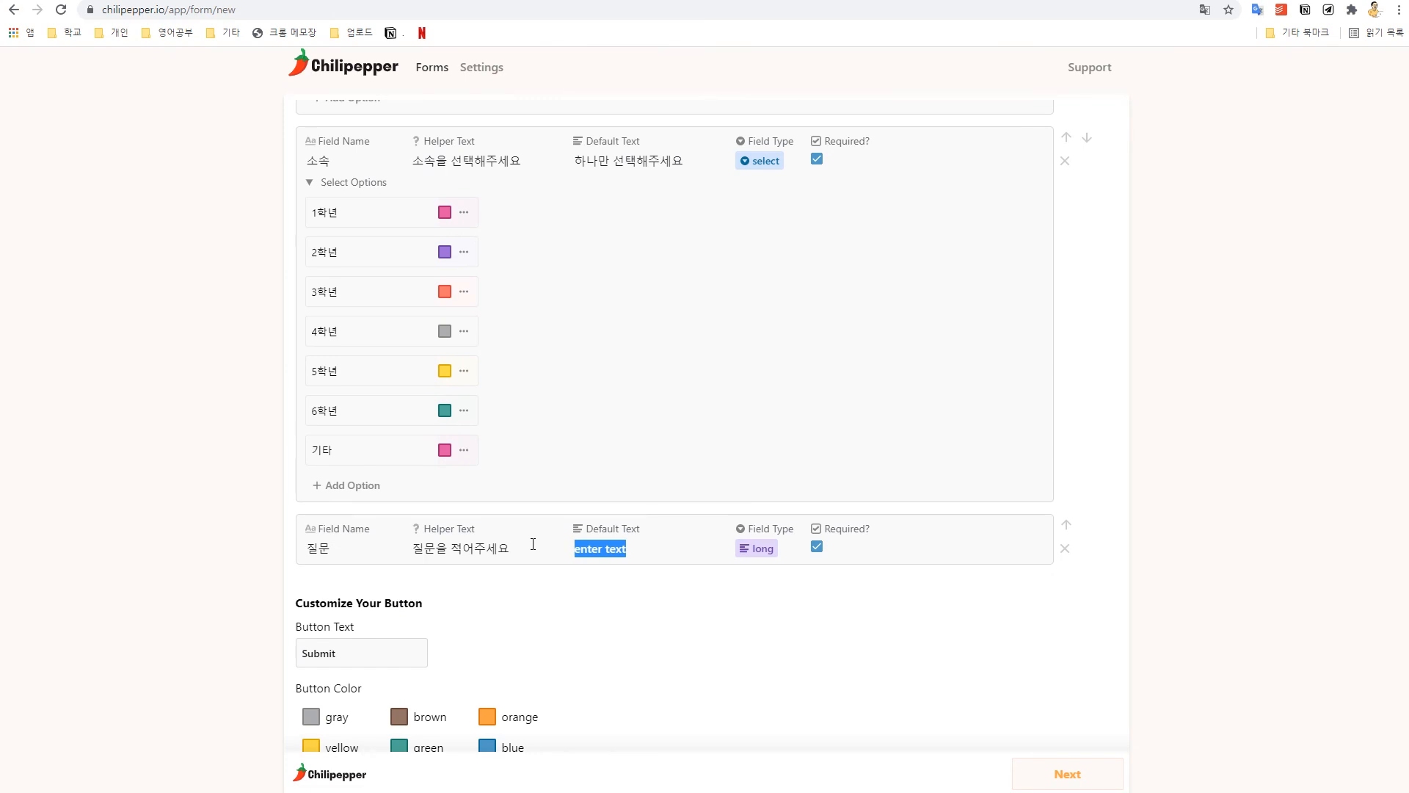
{"action": "type", "text": "무엇이든 괜찮"}
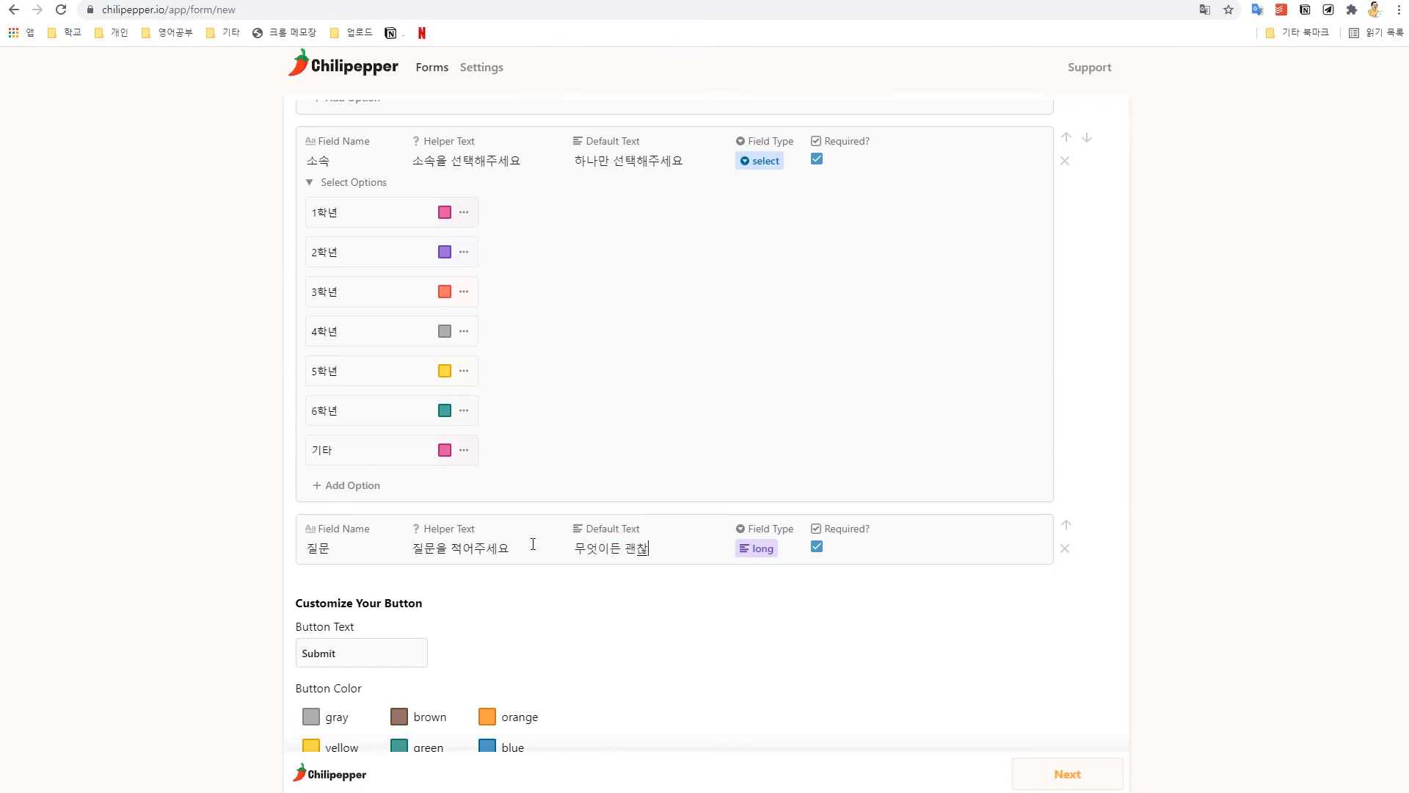
{"action": "type", "text": "습니다"}
Step: Keep 질문 as a long-text field and make it not required
{"action": "scroll", "coordinate": [529, 544], "scroll_direction": "down", "scroll_amount": 8}
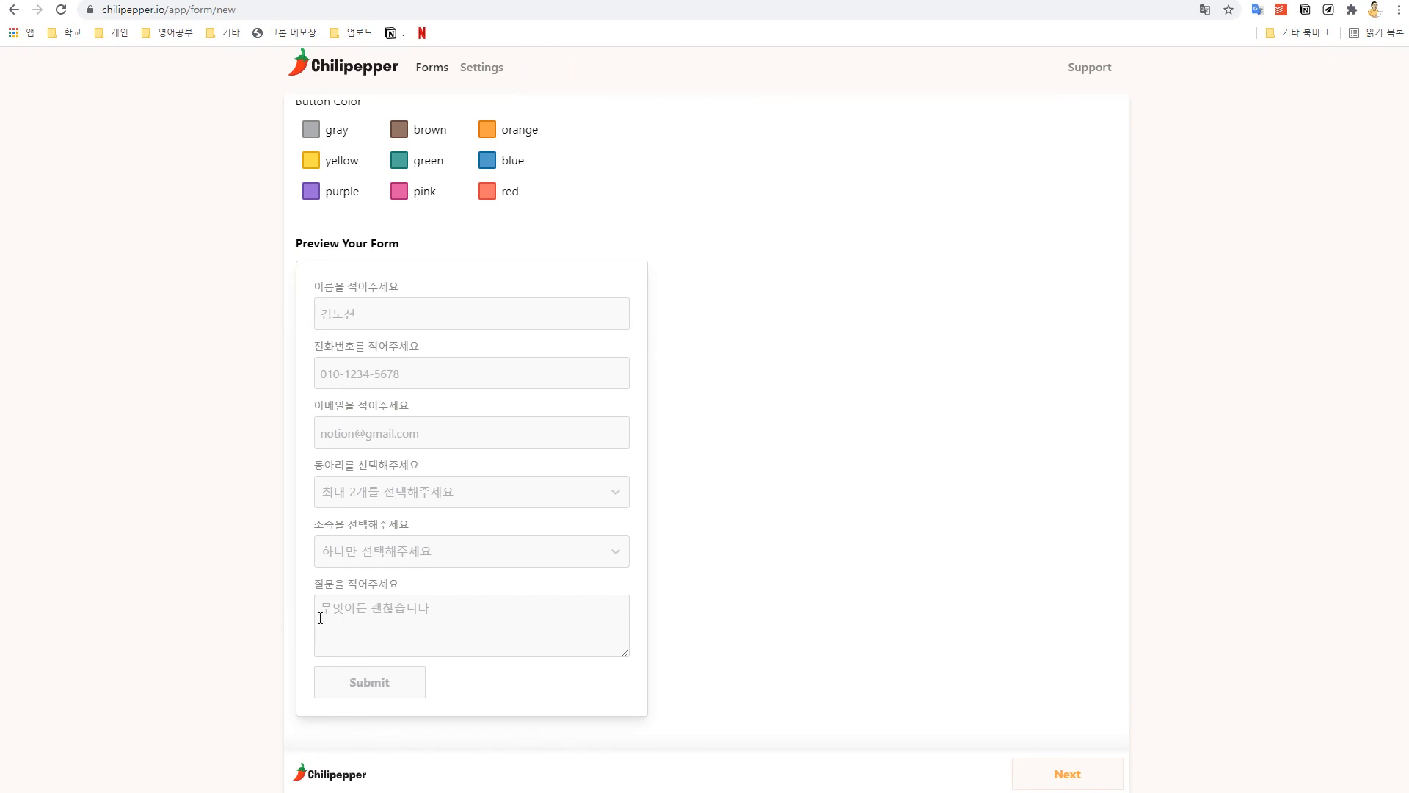
{"action": "scroll", "coordinate": [714, 494], "scroll_direction": "up", "scroll_amount": 6}
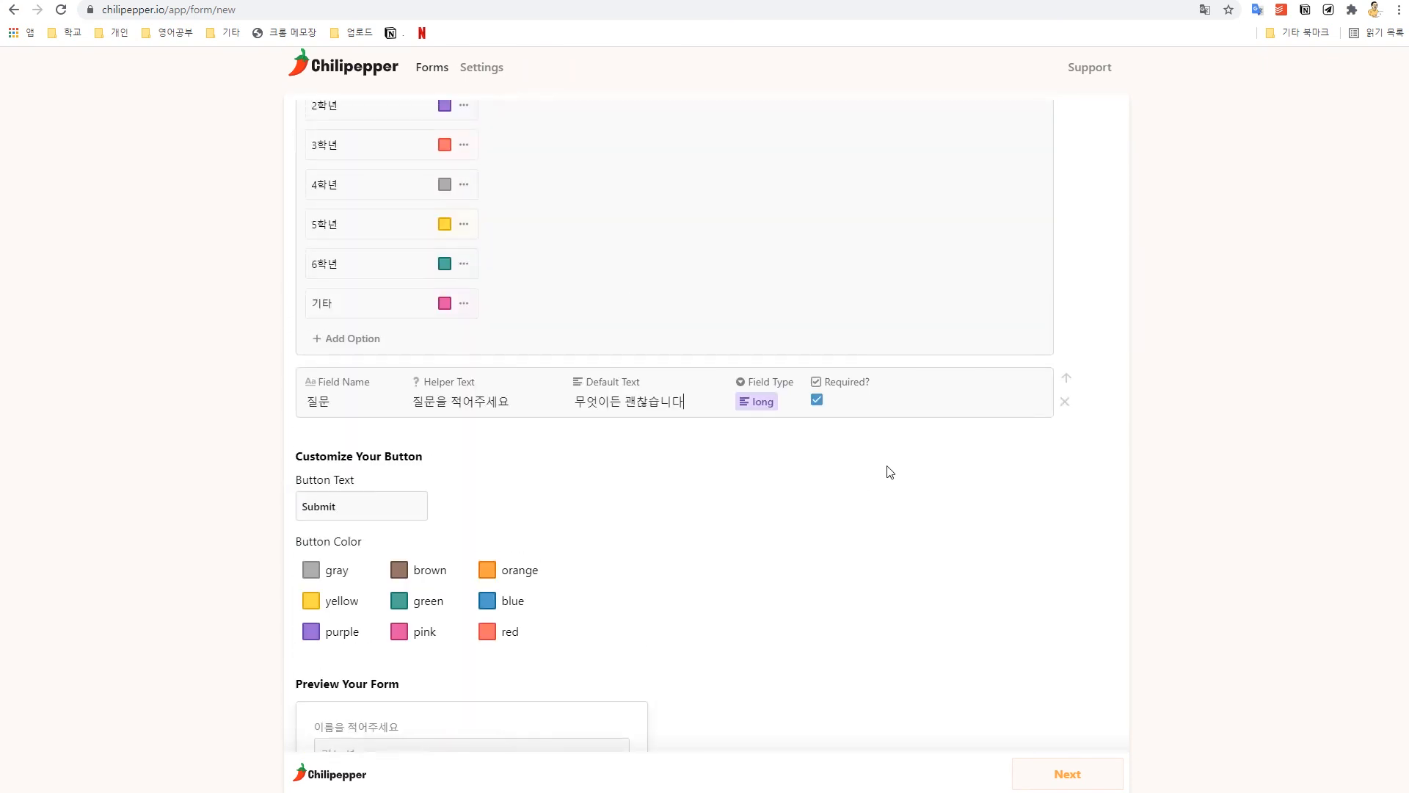
{"action": "left_click", "coordinate": [762, 403]}
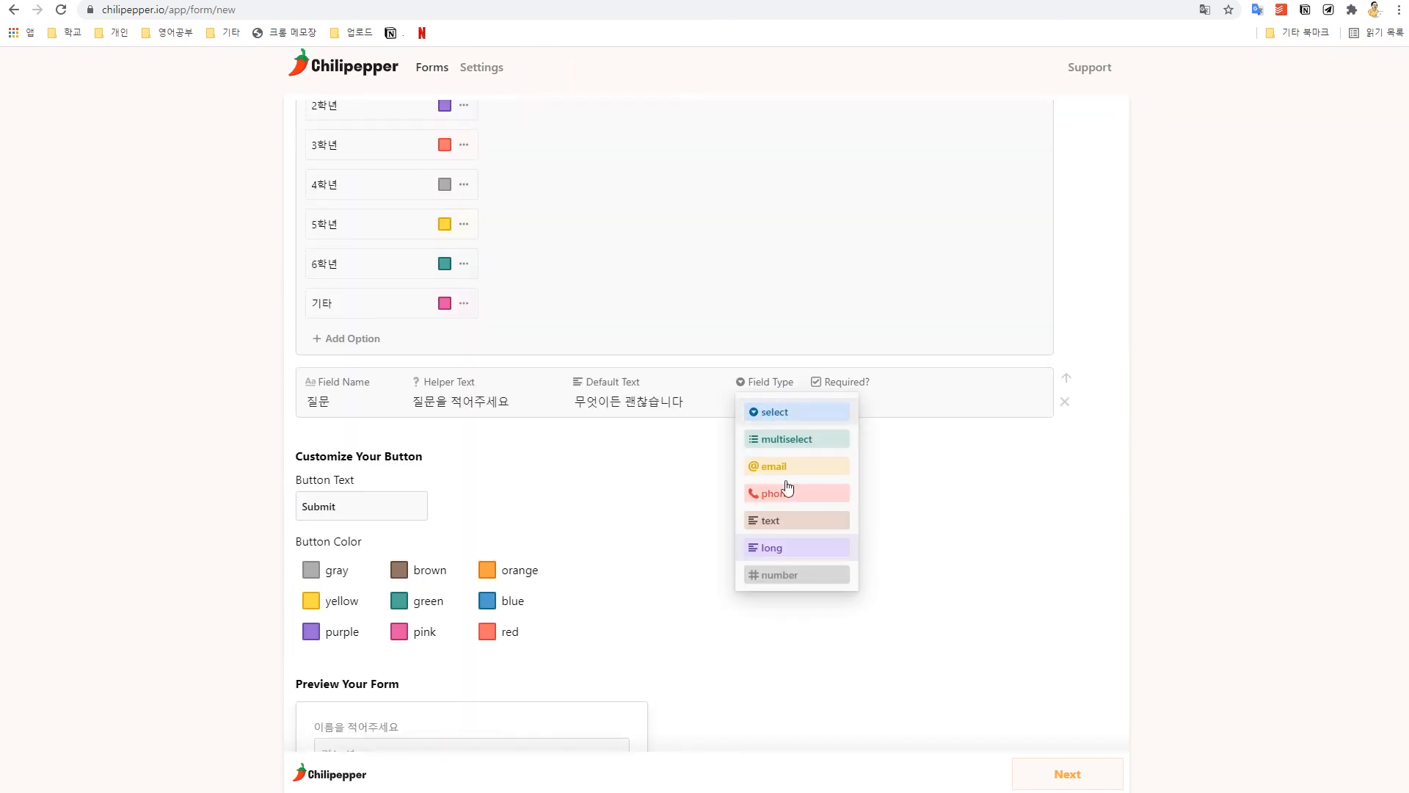
{"action": "left_click", "coordinate": [787, 551]}
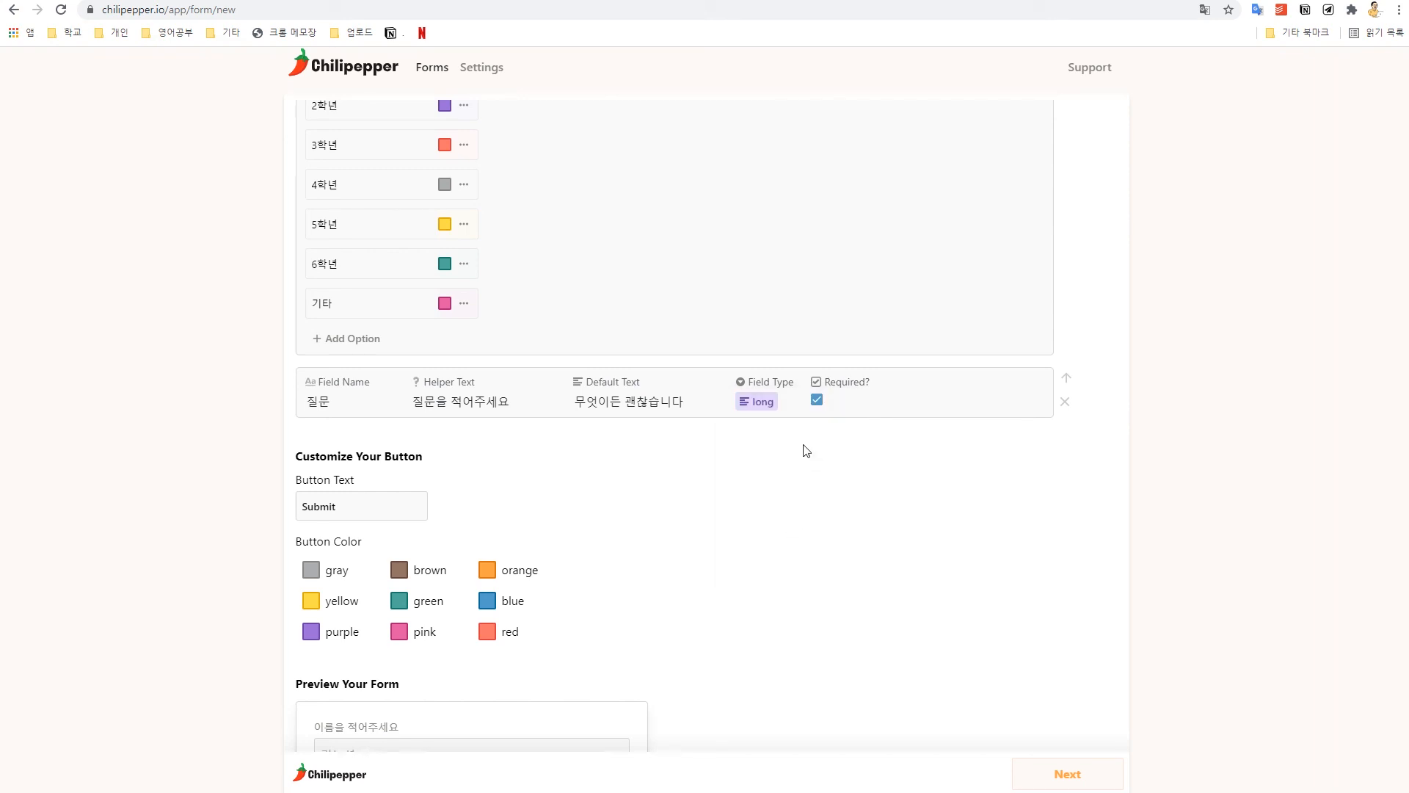
{"action": "left_click", "coordinate": [816, 403]}
Step: Move the 소속 field up past 동아리, 이메일 and 전화번호 to sit under 이름
{"action": "scroll", "coordinate": [741, 651], "scroll_direction": "up", "scroll_amount": 6}
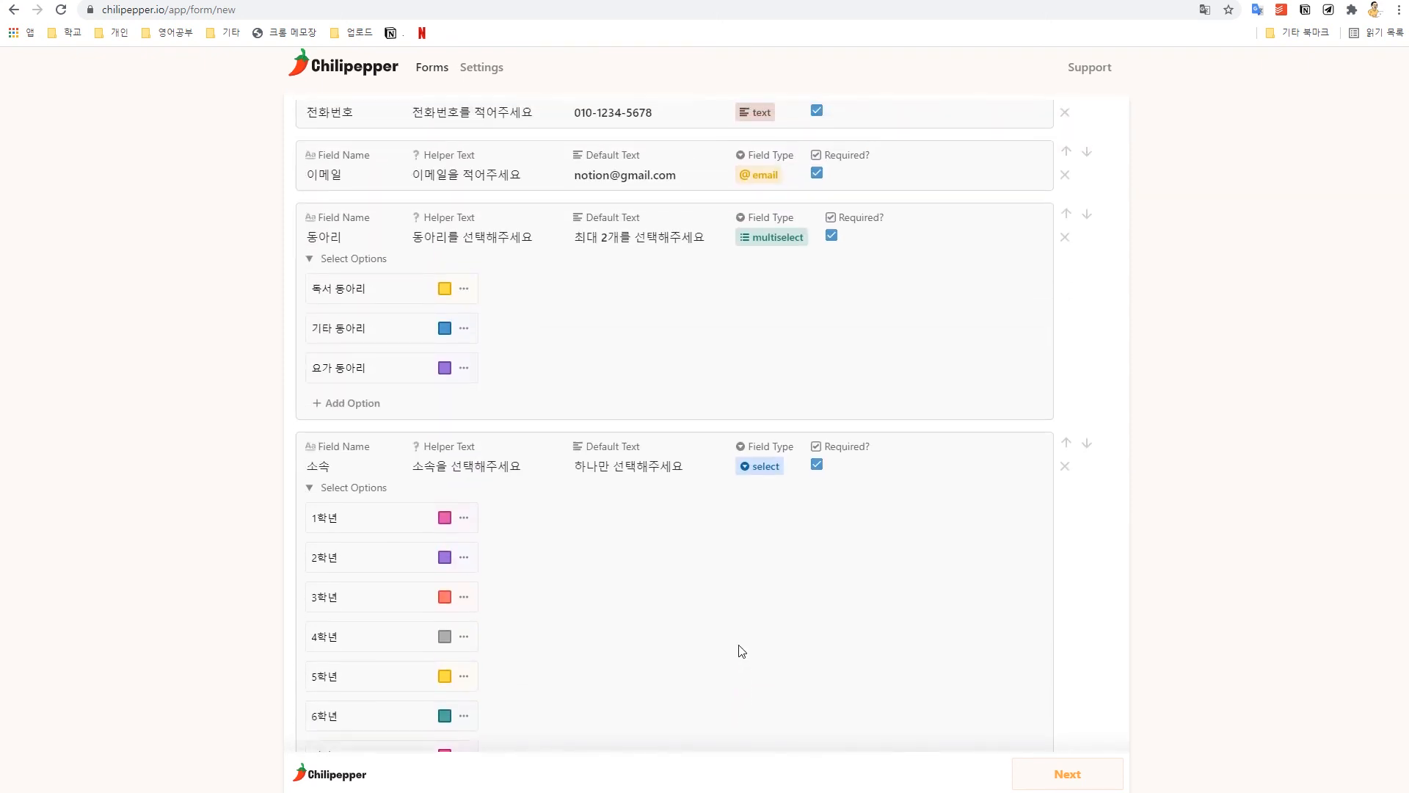
{"action": "scroll", "coordinate": [742, 651], "scroll_direction": "up", "scroll_amount": 2}
{"action": "scroll", "coordinate": [726, 455], "scroll_direction": "down", "scroll_amount": 4}
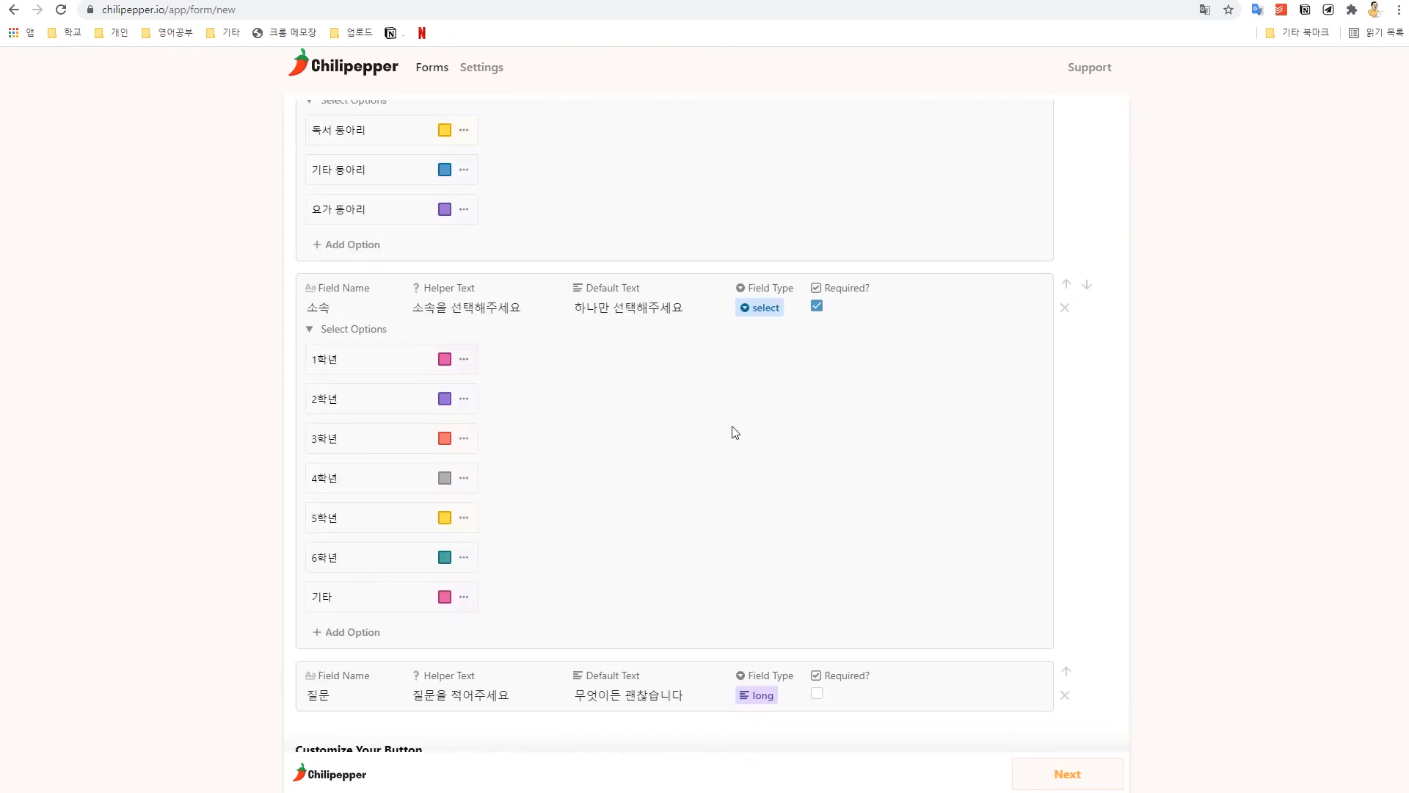
{"action": "scroll", "coordinate": [683, 672], "scroll_direction": "down", "scroll_amount": 5}
{"action": "scroll", "coordinate": [701, 661], "scroll_direction": "down", "scroll_amount": 5}
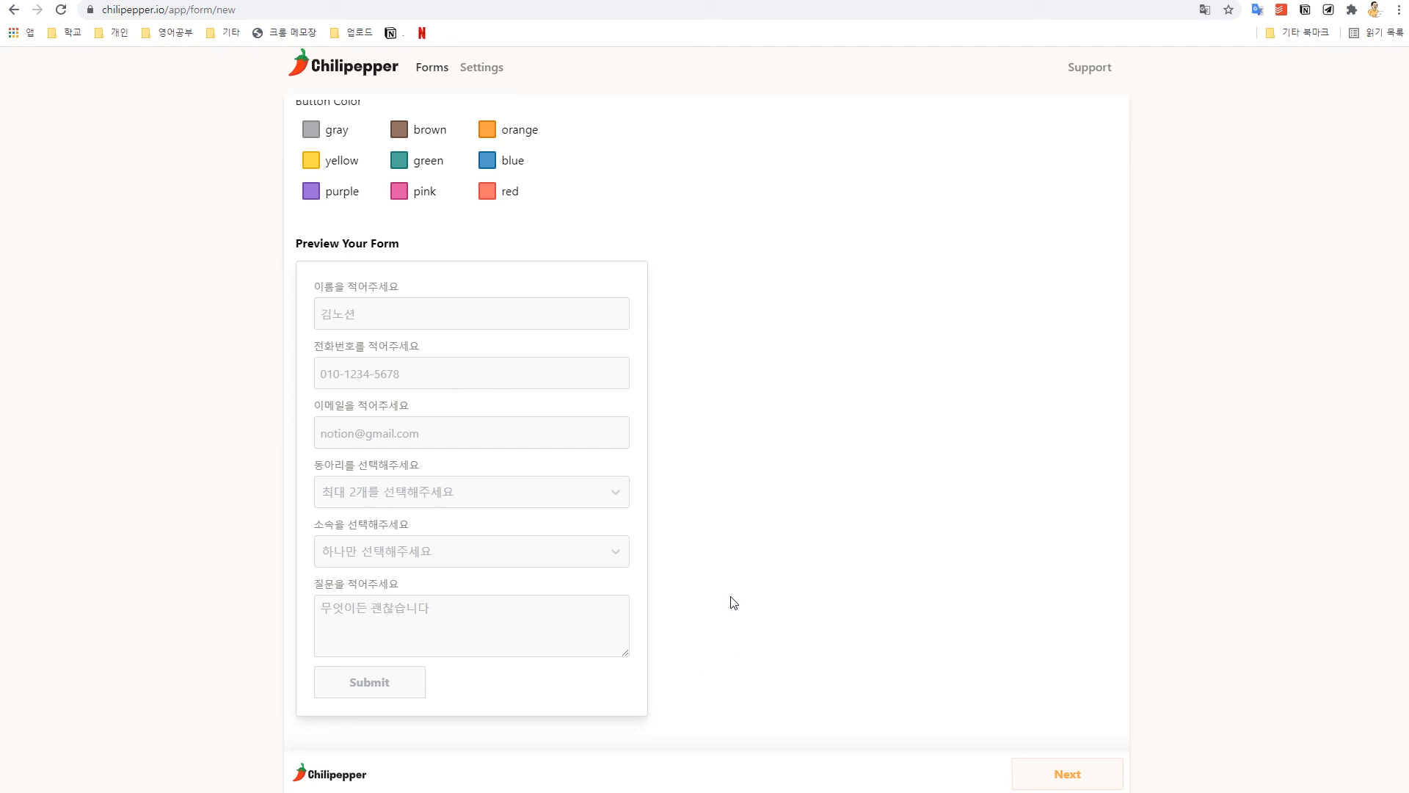
{"action": "scroll", "coordinate": [917, 585], "scroll_direction": "up", "scroll_amount": 3}
{"action": "scroll", "coordinate": [917, 585], "scroll_direction": "up", "scroll_amount": 7}
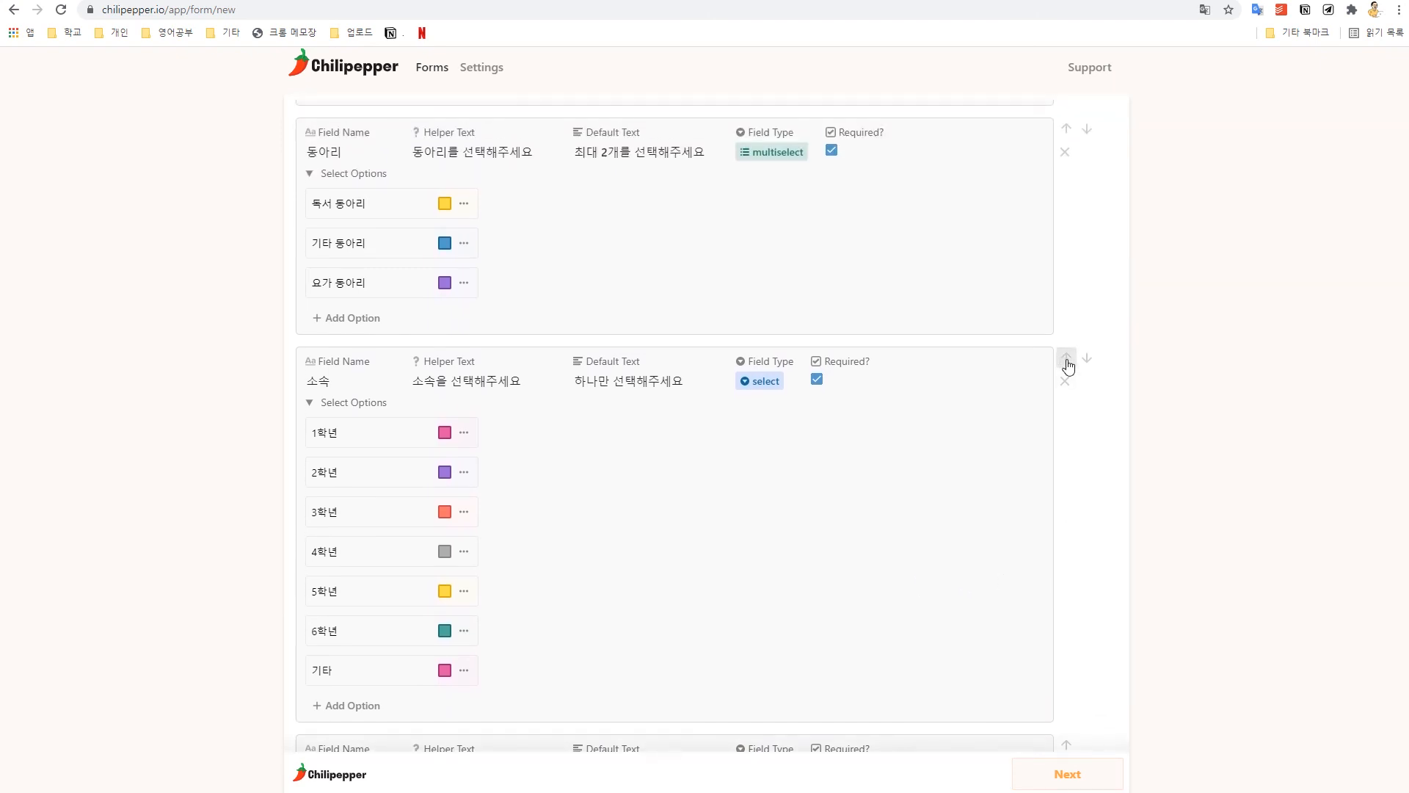
{"action": "left_click", "coordinate": [1068, 364]}
{"action": "scroll", "coordinate": [1064, 277], "scroll_direction": "up", "scroll_amount": 2}
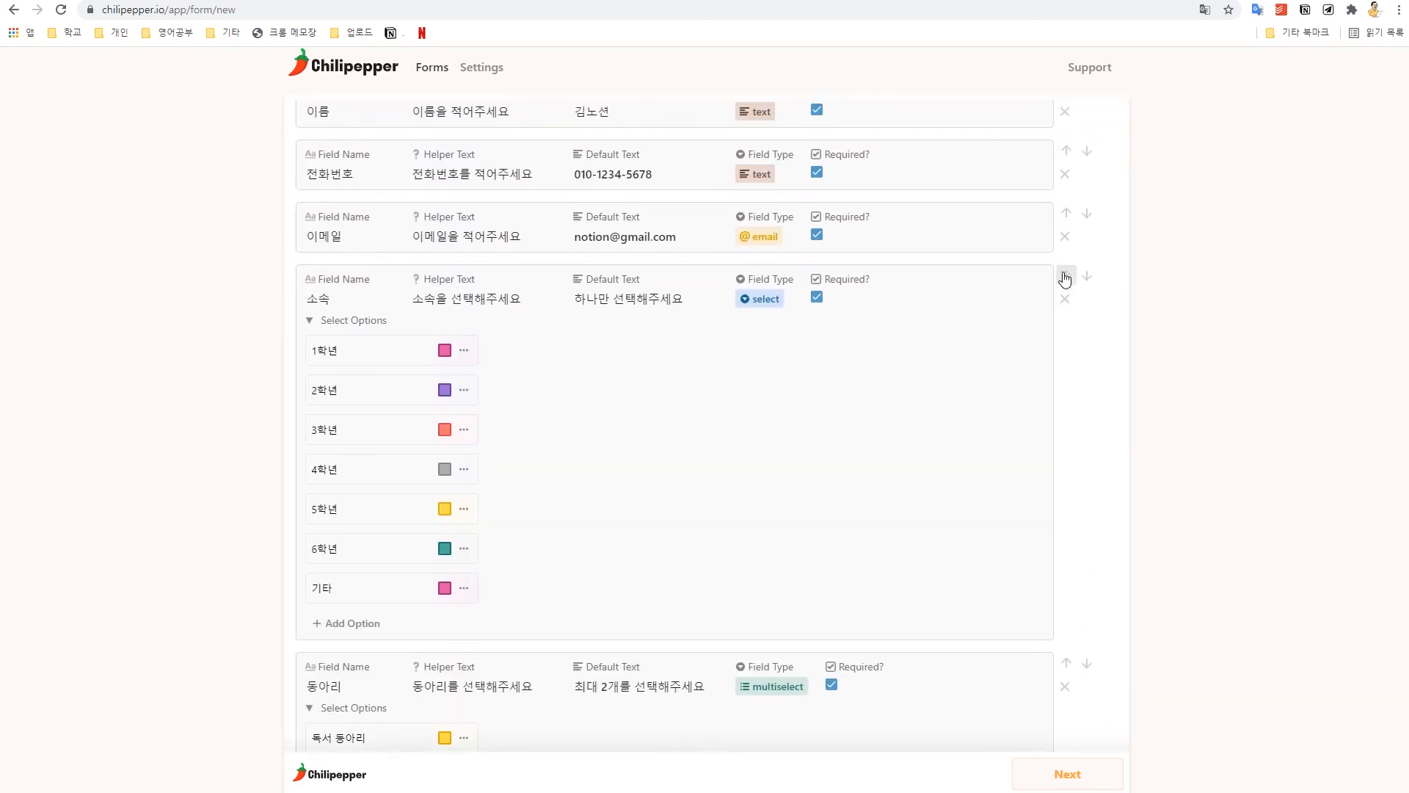
{"action": "left_click", "coordinate": [1067, 278]}
{"action": "left_click", "coordinate": [1065, 286]}
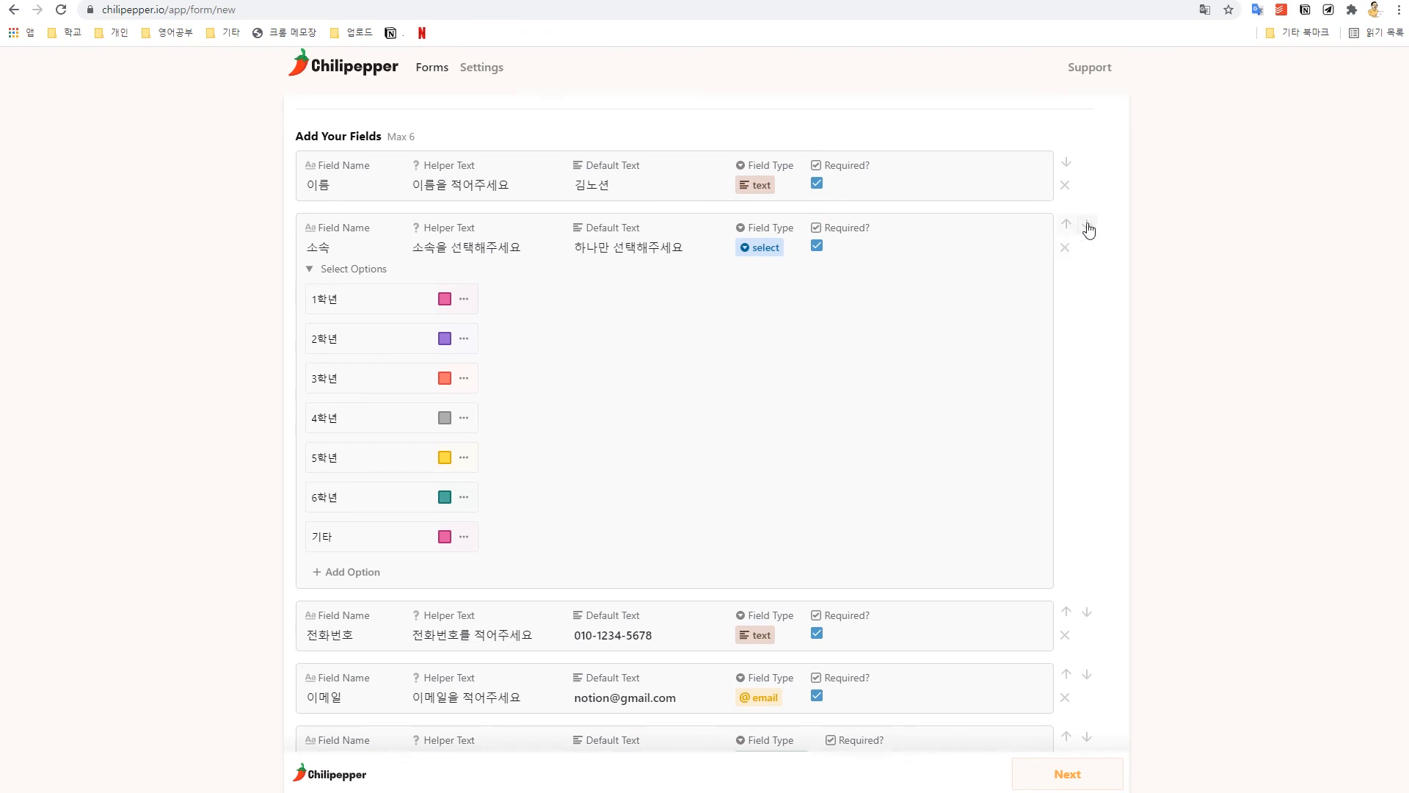
Step: Check the grade choices in the preview without selecting one
{"action": "scroll", "coordinate": [994, 579], "scroll_direction": "down", "scroll_amount": 10}
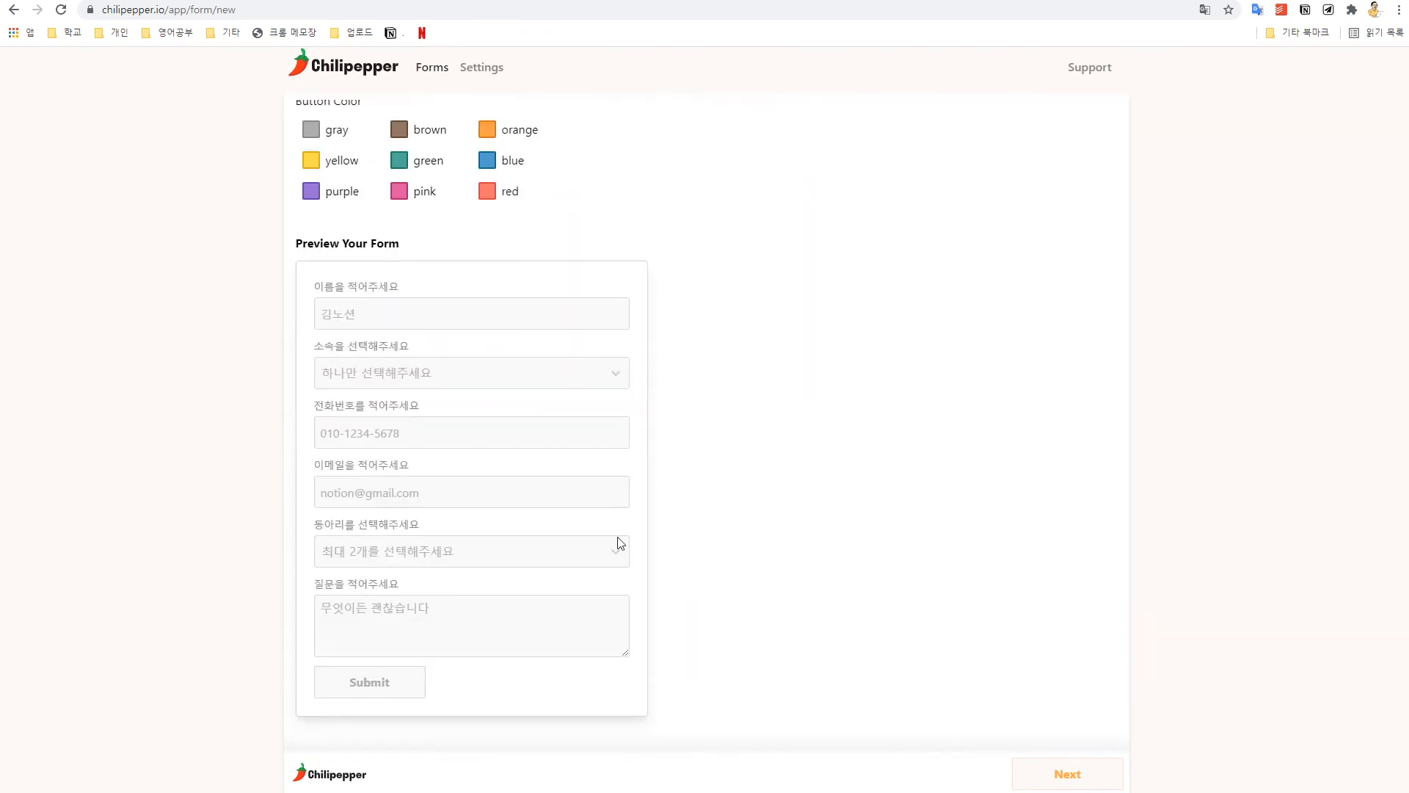
{"action": "left_click", "coordinate": [435, 375]}
{"action": "left_click", "coordinate": [807, 438]}
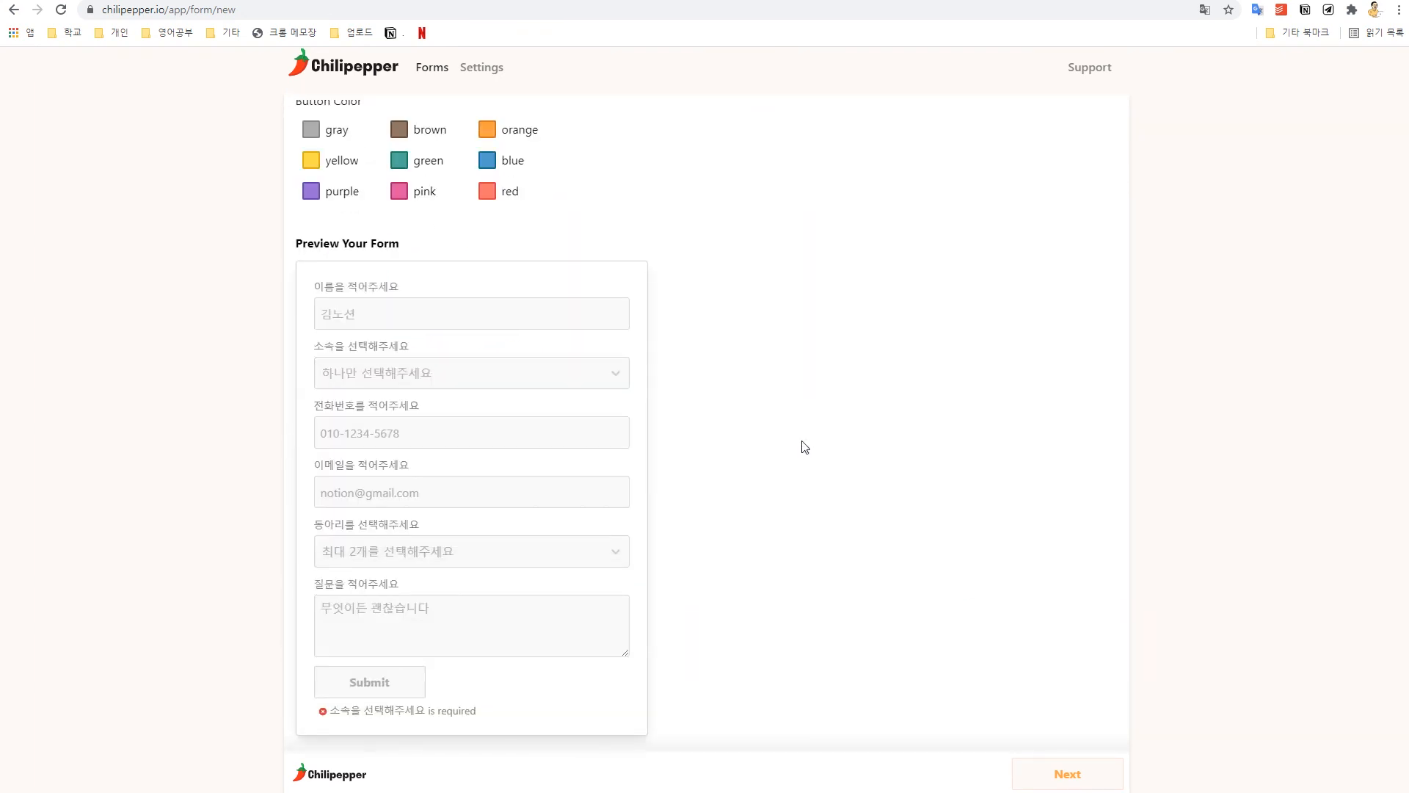
{"action": "scroll", "coordinate": [787, 484], "scroll_direction": "up", "scroll_amount": 8}
Step: Change the button text from Submit to 제출하기
{"action": "scroll", "coordinate": [330, 502], "scroll_direction": "down", "scroll_amount": 2}
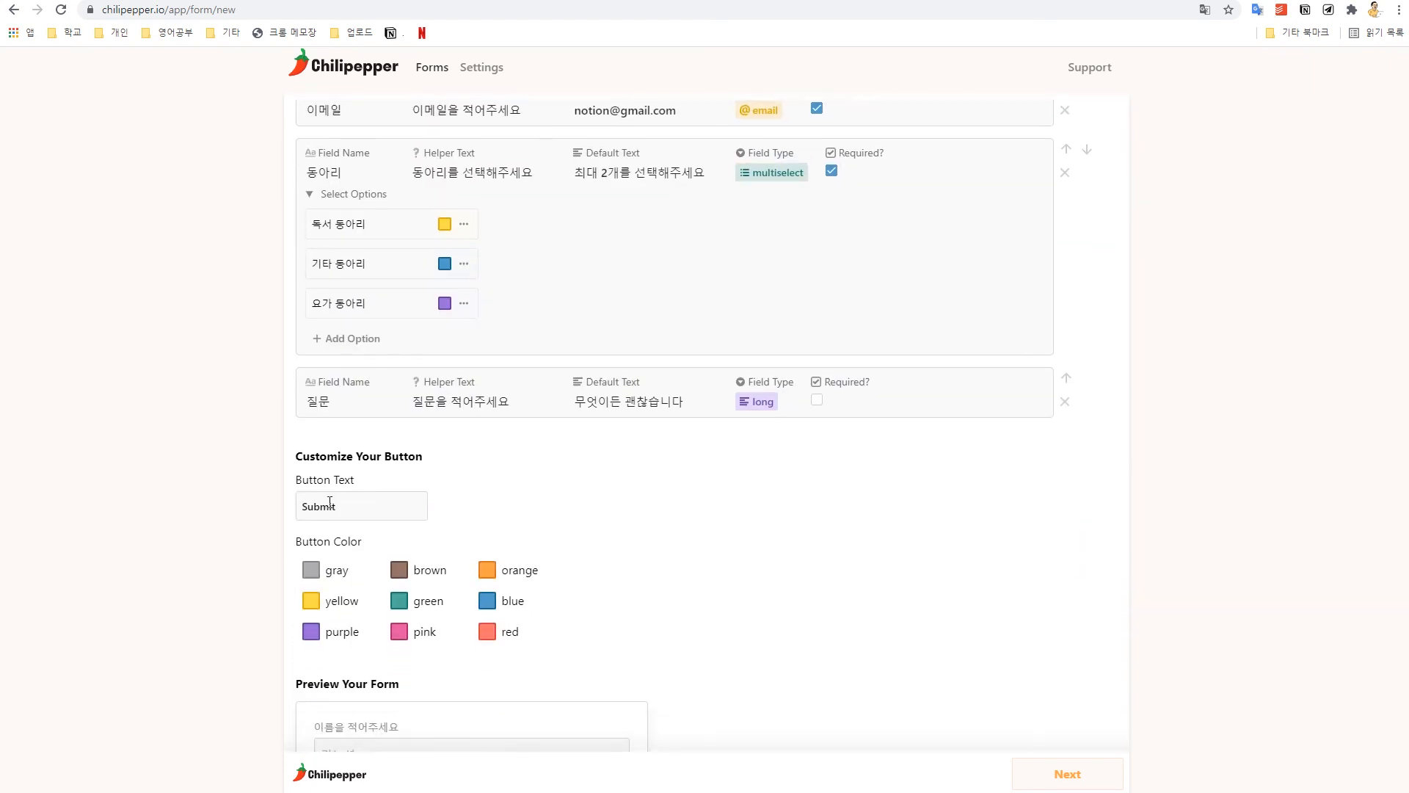
{"action": "scroll", "coordinate": [330, 502], "scroll_direction": "down", "scroll_amount": 1}
{"action": "left_click_drag", "start_coordinate": [360, 411], "coordinate": [236, 434]}
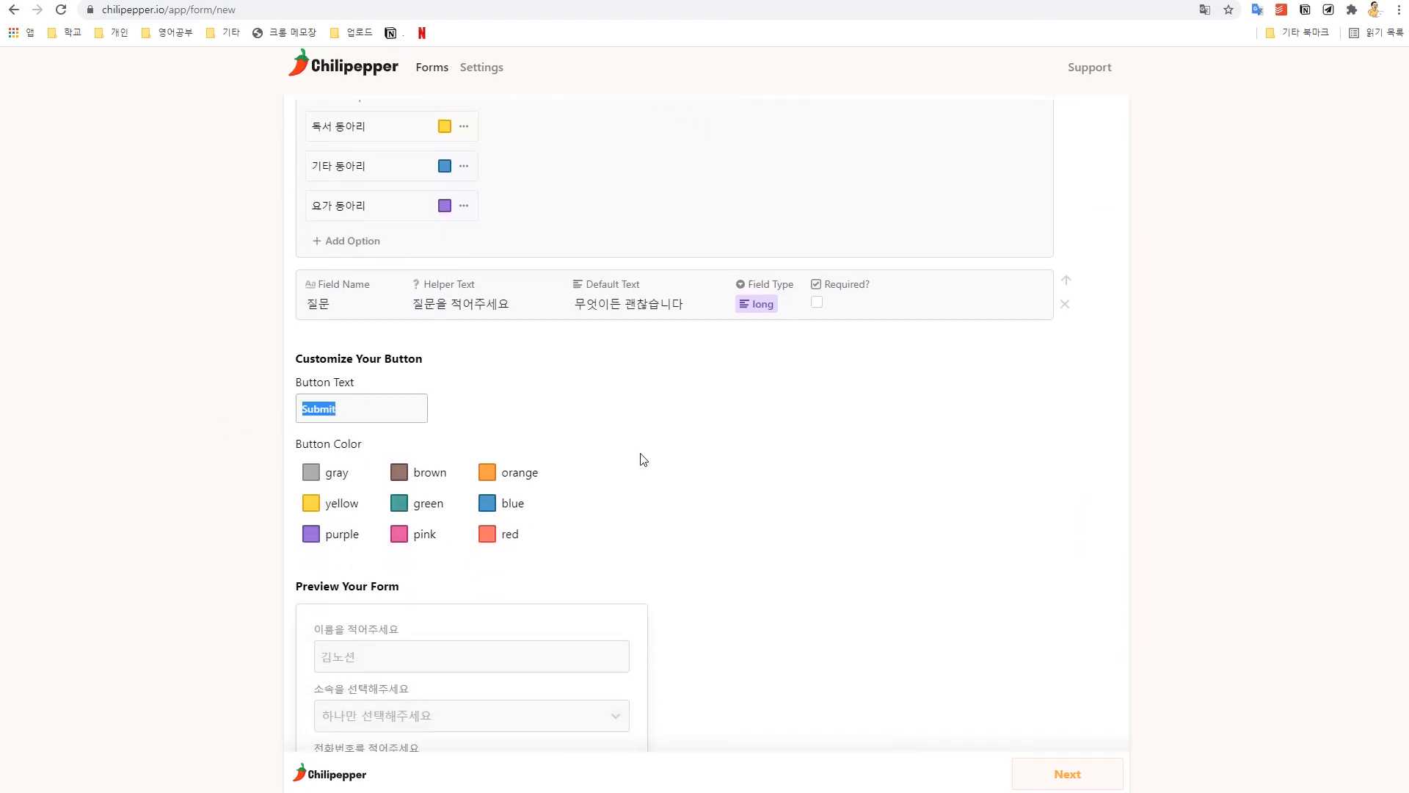
{"action": "scroll", "coordinate": [640, 448], "scroll_direction": "down", "scroll_amount": 1}
{"action": "key", "text": "BackSpace"}
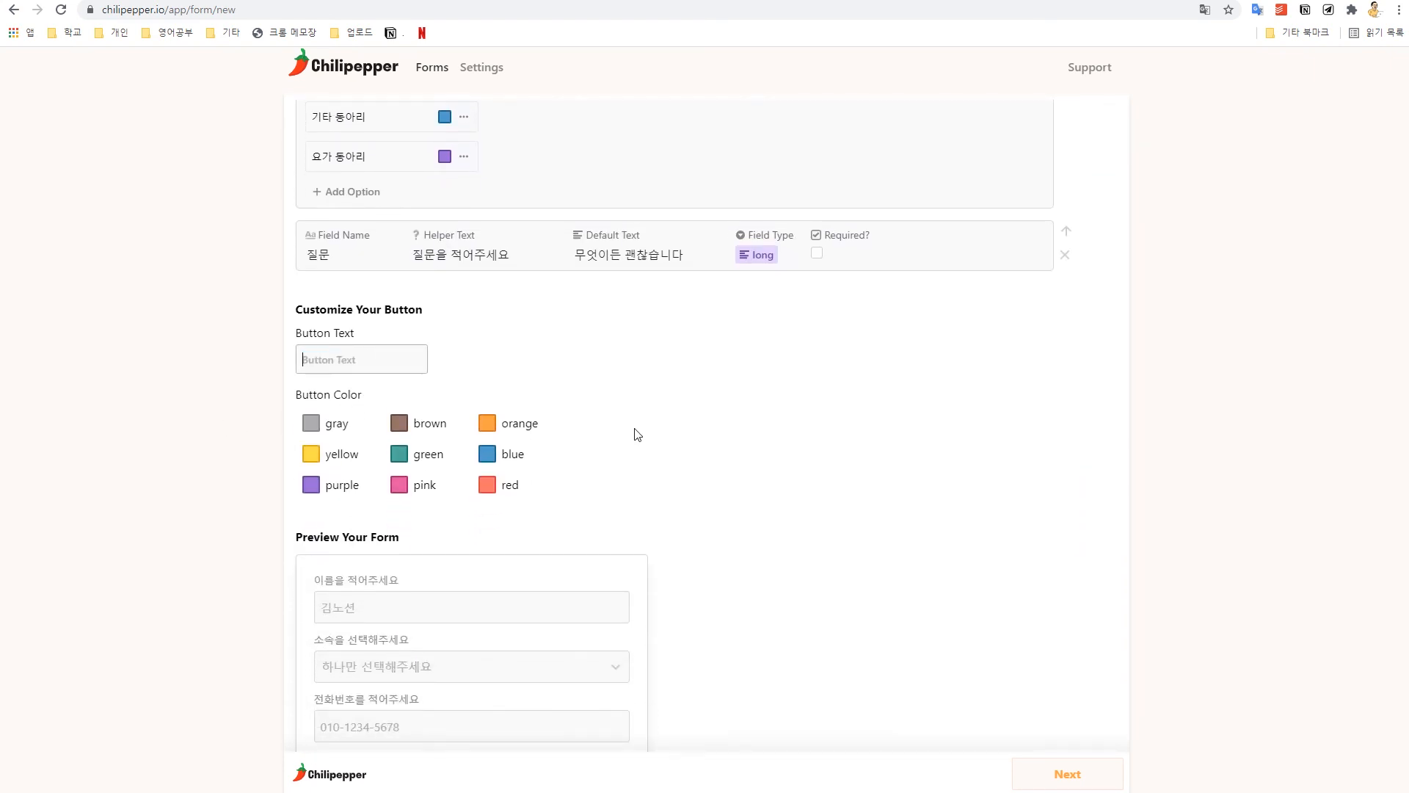
{"action": "key", "text": "ctrl+z"}
{"action": "left_click_drag", "start_coordinate": [394, 359], "coordinate": [120, 353]}
{"action": "type", "text": "젤출학"}
Step: Set the button colour to blue and test the preview's submit button
{"action": "left_click", "coordinate": [497, 452]}
{"action": "scroll", "coordinate": [840, 549], "scroll_direction": "down", "scroll_amount": 3}
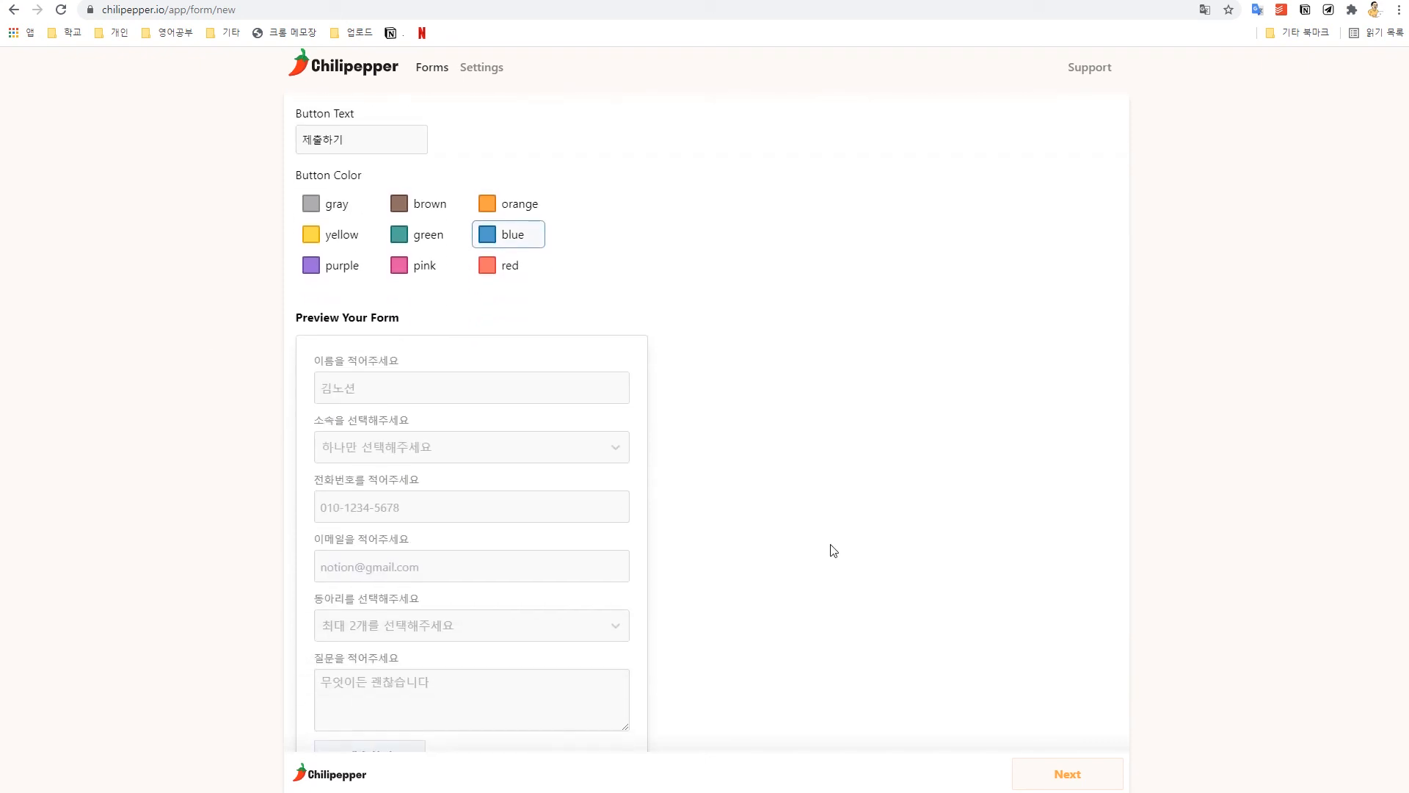
{"action": "scroll", "coordinate": [440, 661], "scroll_direction": "down", "scroll_amount": 1}
{"action": "left_click", "coordinate": [371, 679]}
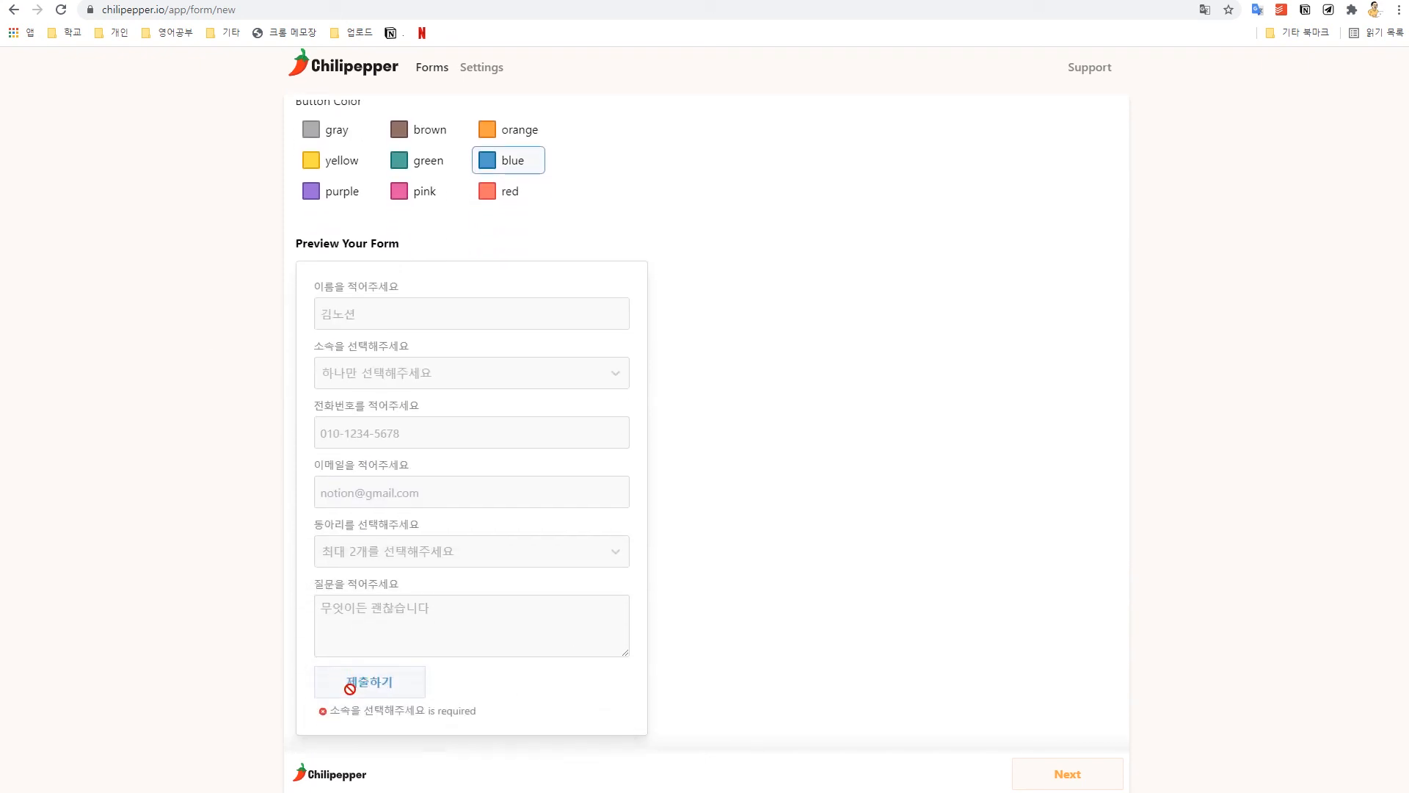